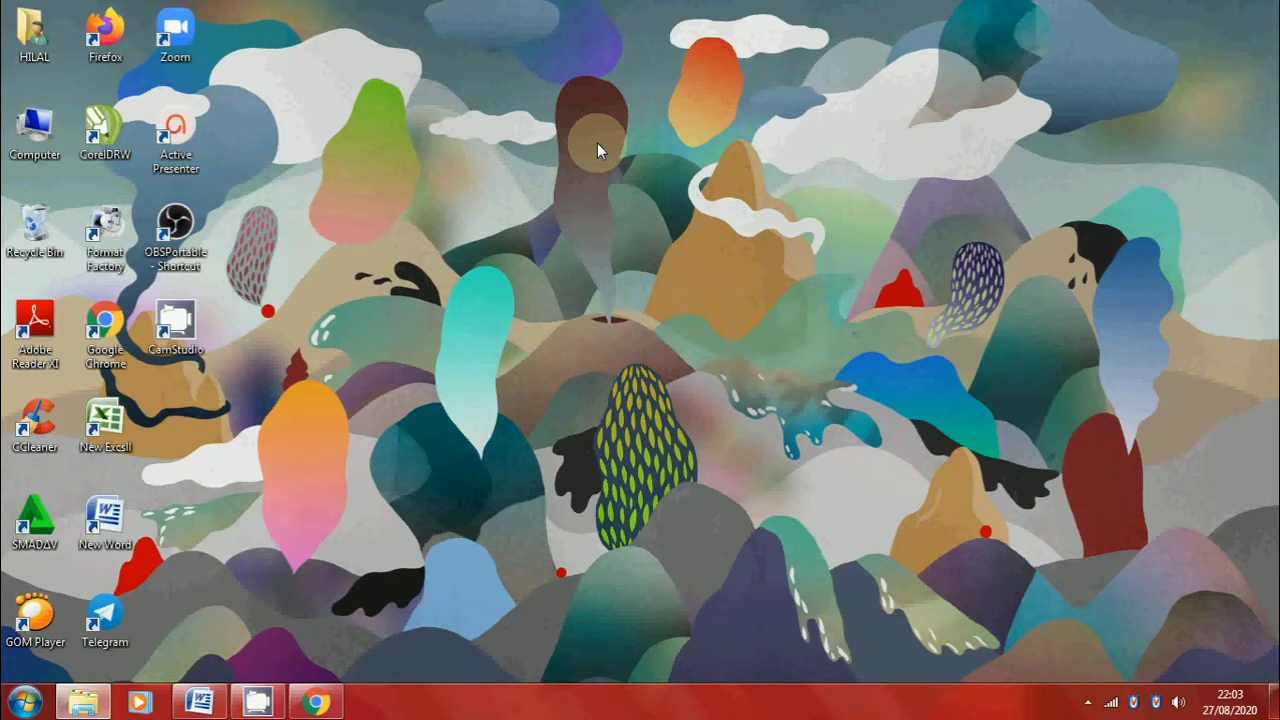
Switch to Chrome and log in to the teacher's Edmodo account by continuing with the matching Google account
{"action": "left_click", "coordinate": [315, 702]}
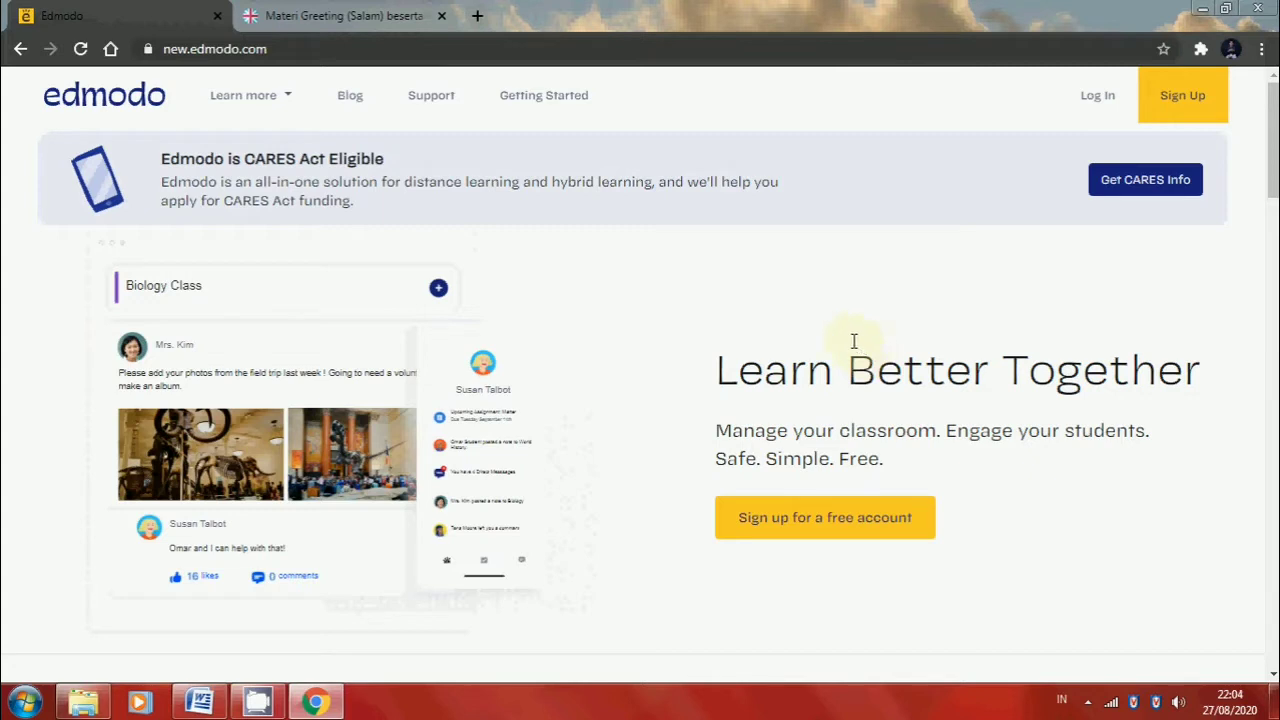
{"action": "left_click", "coordinate": [280, 49]}
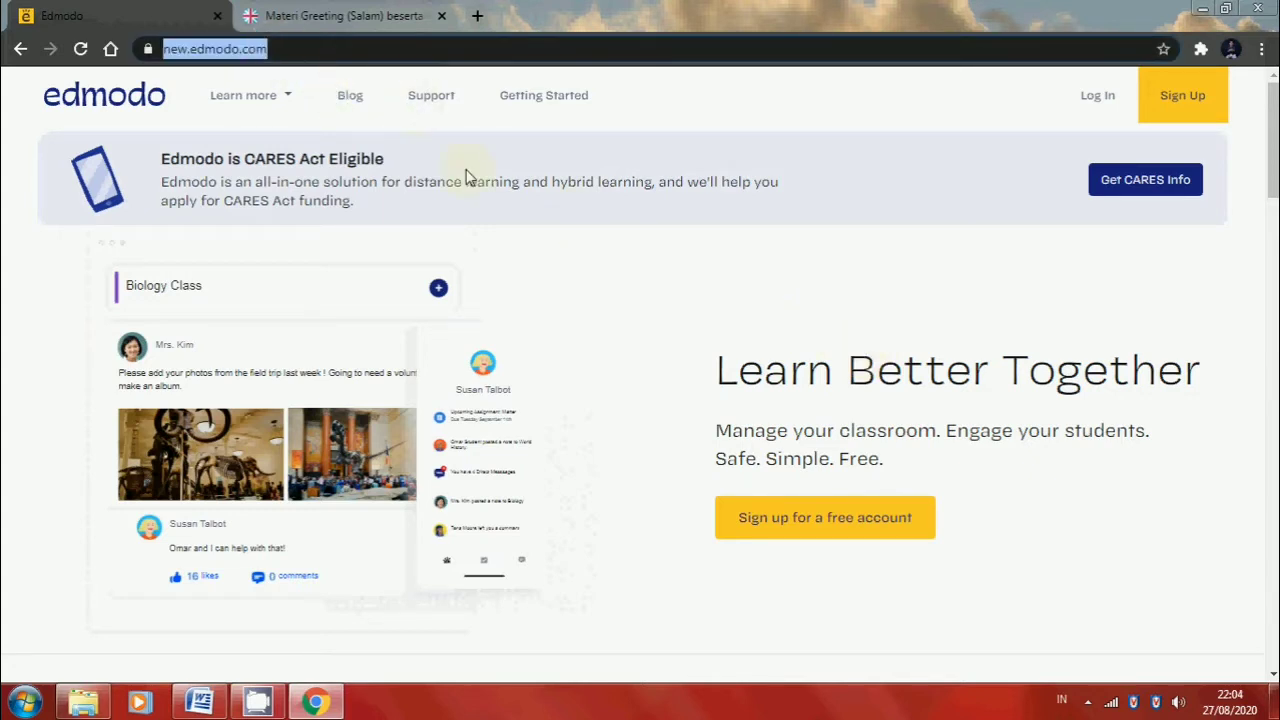
{"action": "left_click", "coordinate": [593, 278]}
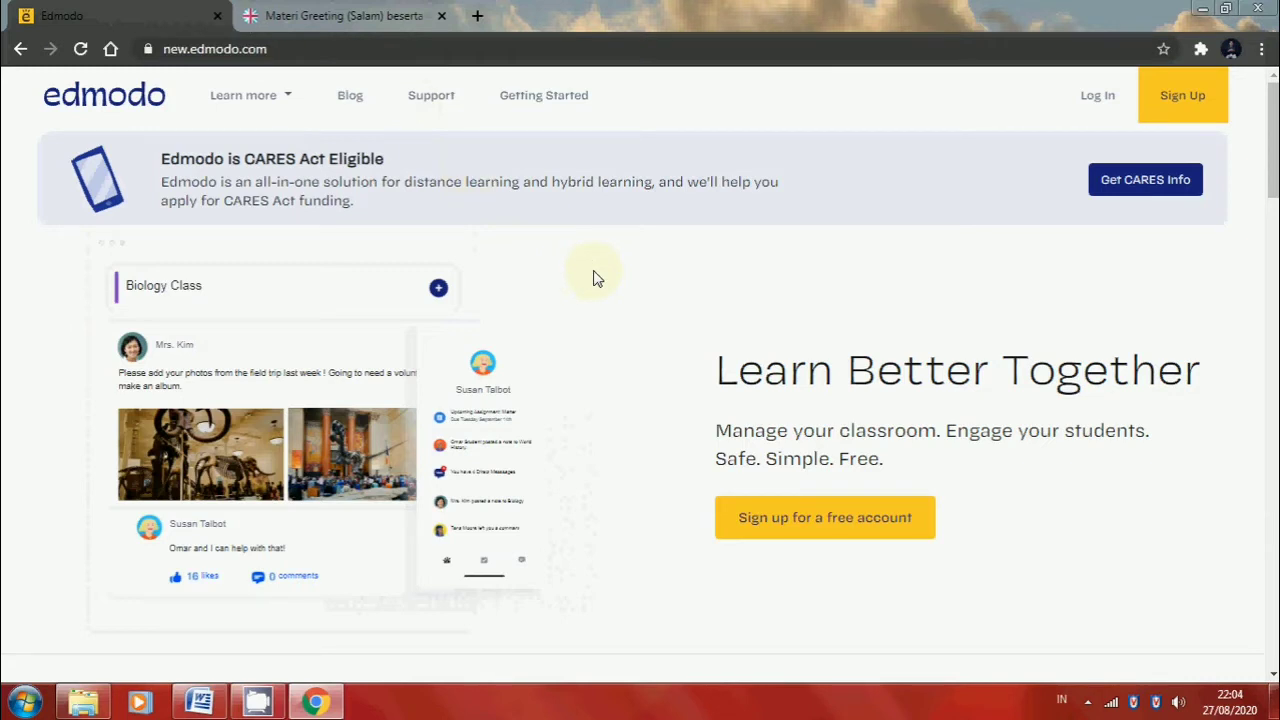
{"action": "left_click", "coordinate": [1100, 110]}
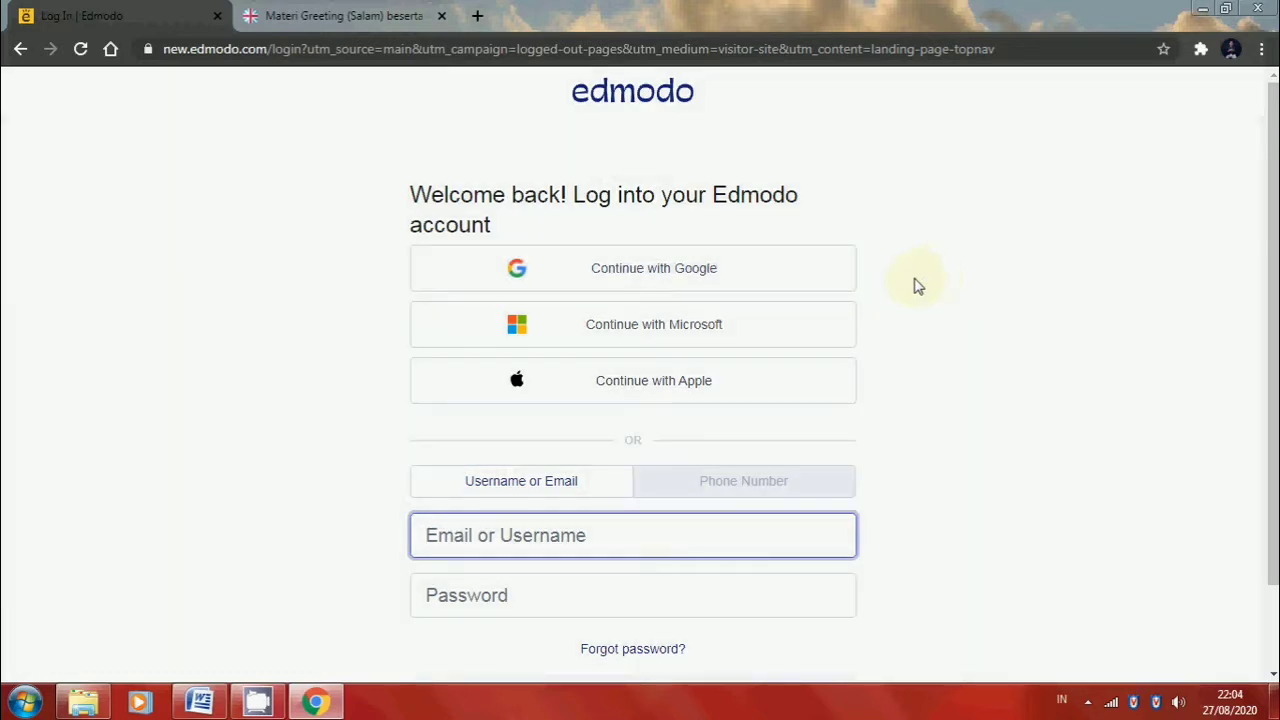
{"action": "left_click", "coordinate": [711, 288]}
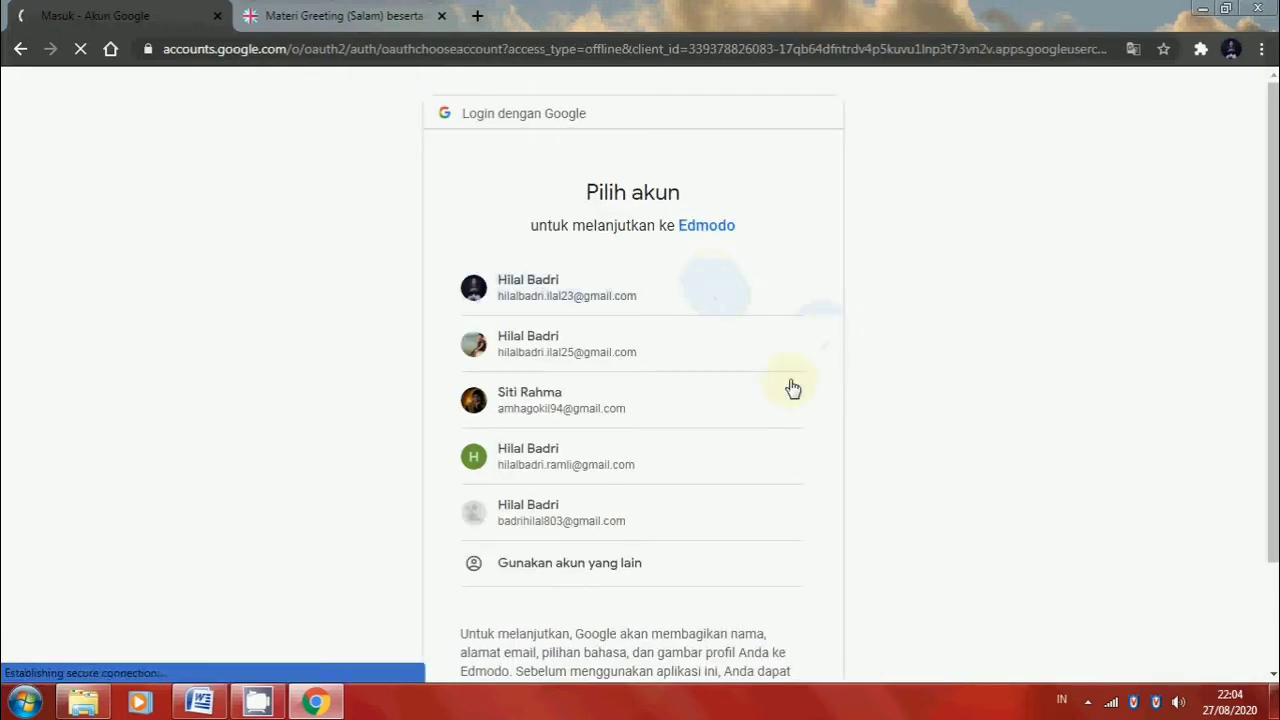
{"action": "left_click", "coordinate": [617, 466]}
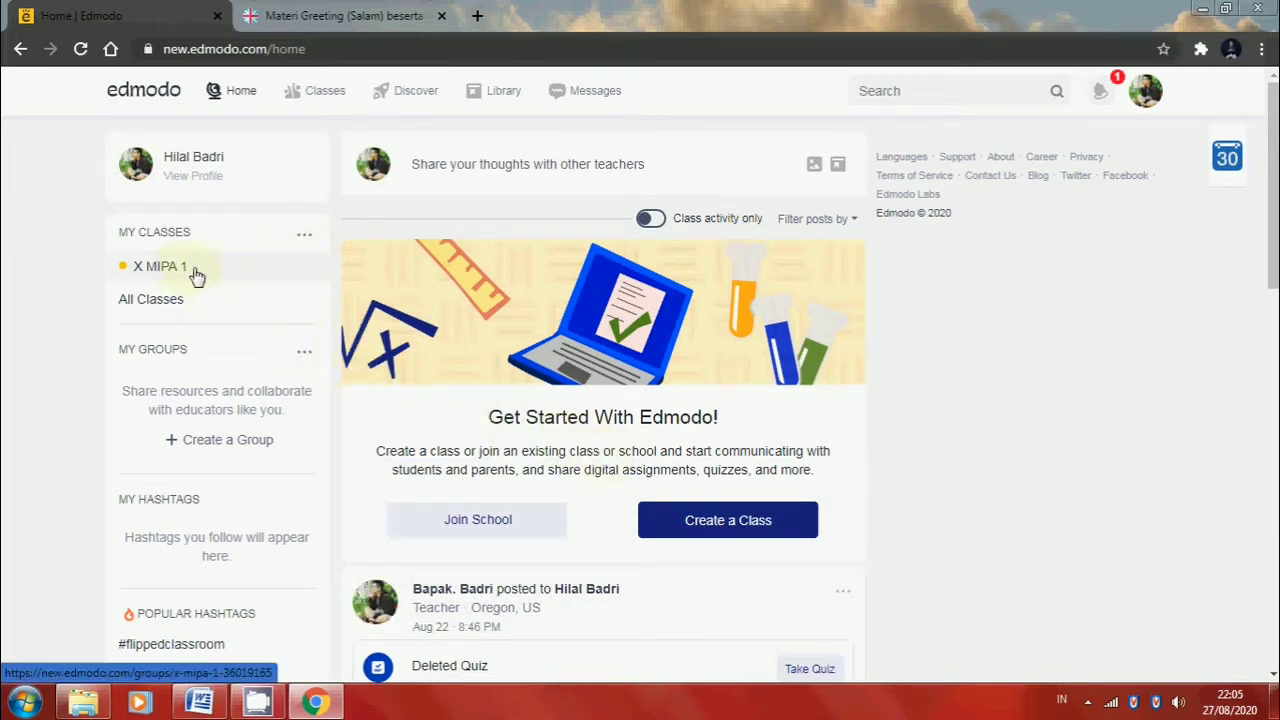
Open the X MIPA 1 class, look through its folders and members, and return to its posts
{"action": "mouse_move", "coordinate": [329, 89]}
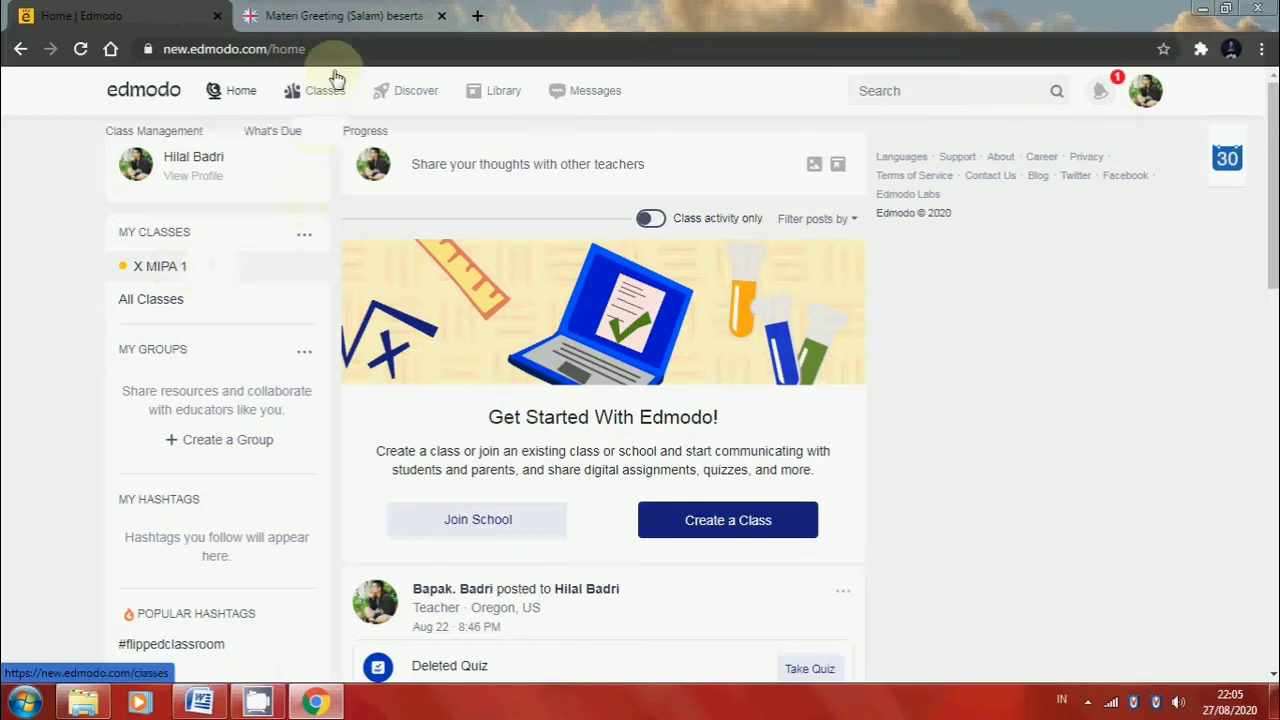
{"action": "left_click", "coordinate": [338, 93]}
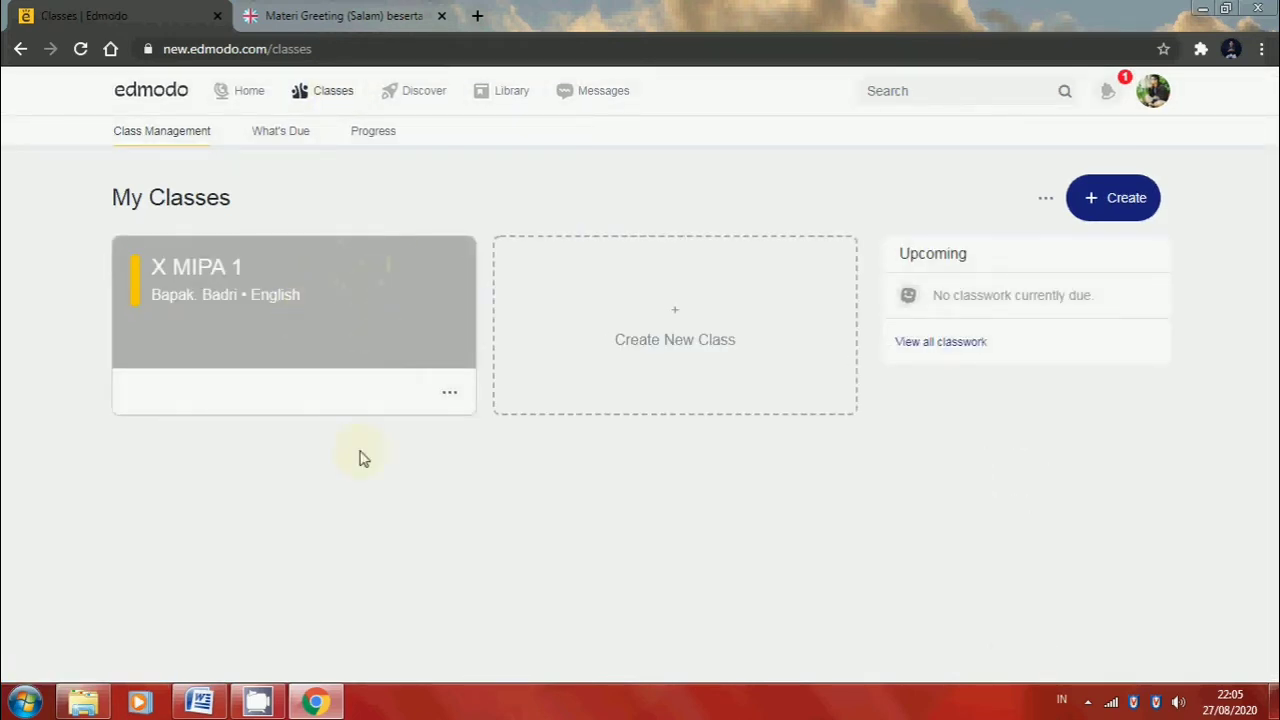
{"action": "left_click", "coordinate": [287, 312]}
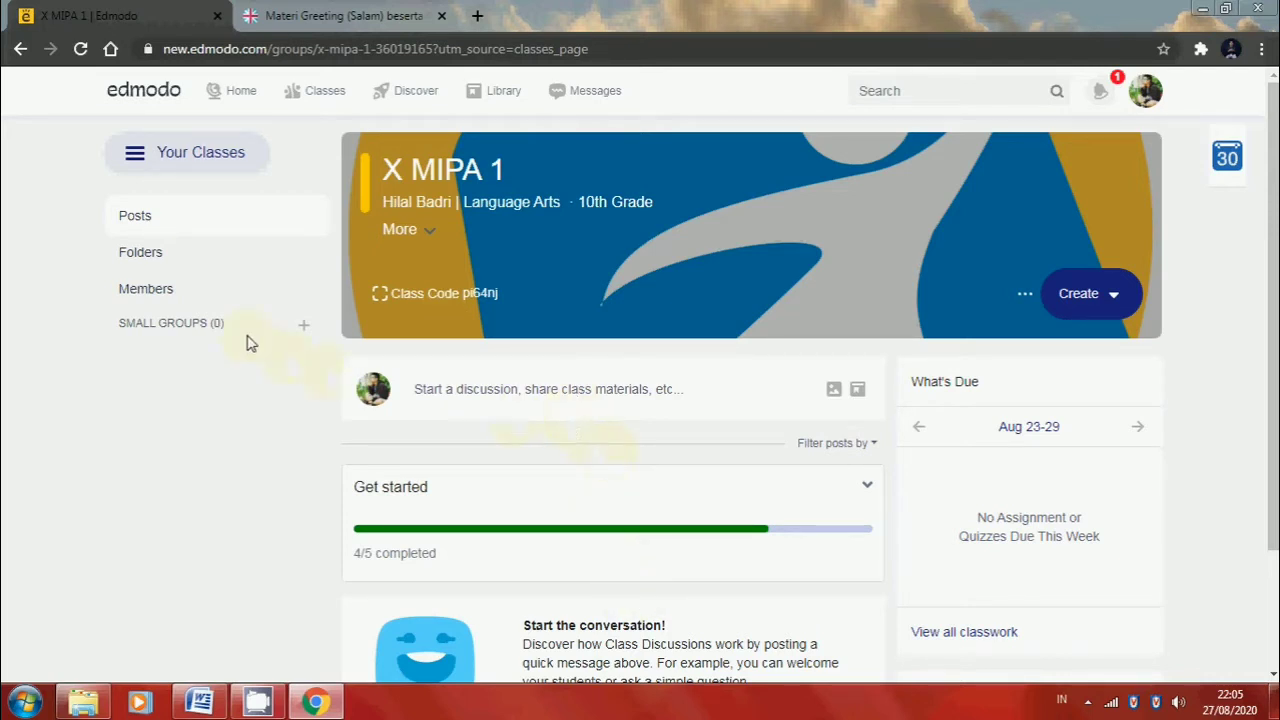
{"action": "left_click", "coordinate": [188, 259]}
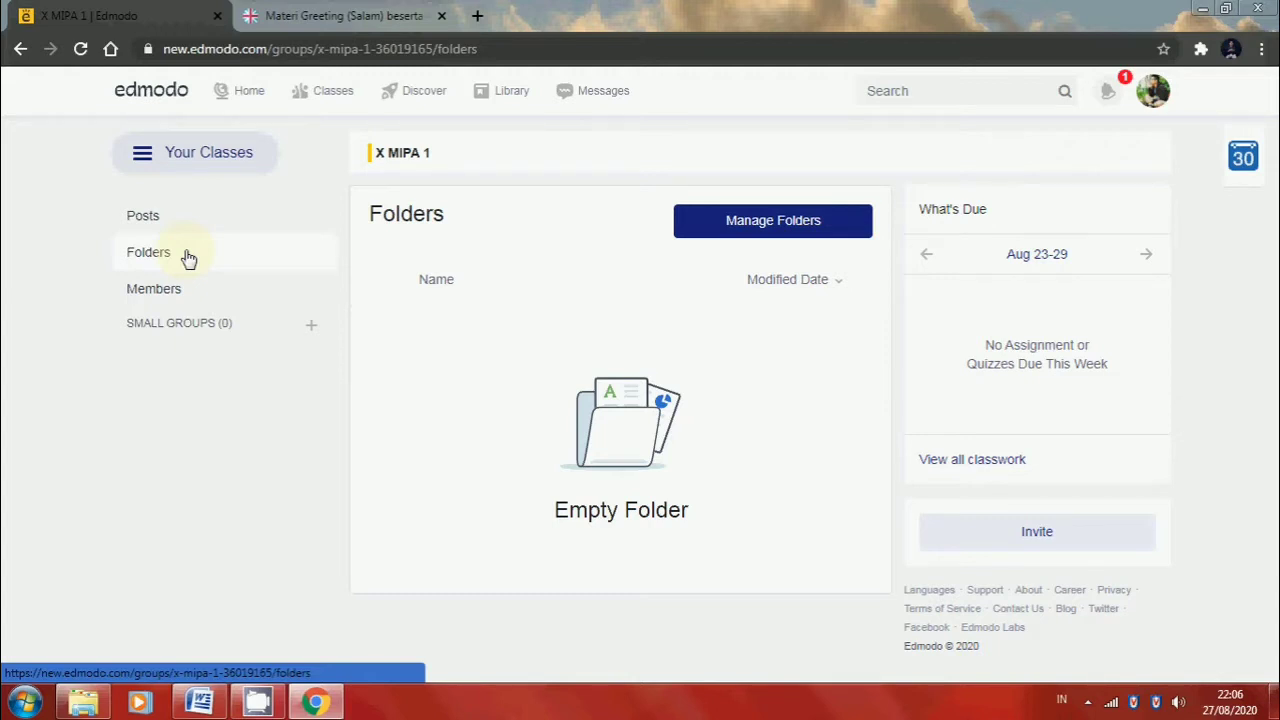
{"action": "left_click", "coordinate": [165, 291]}
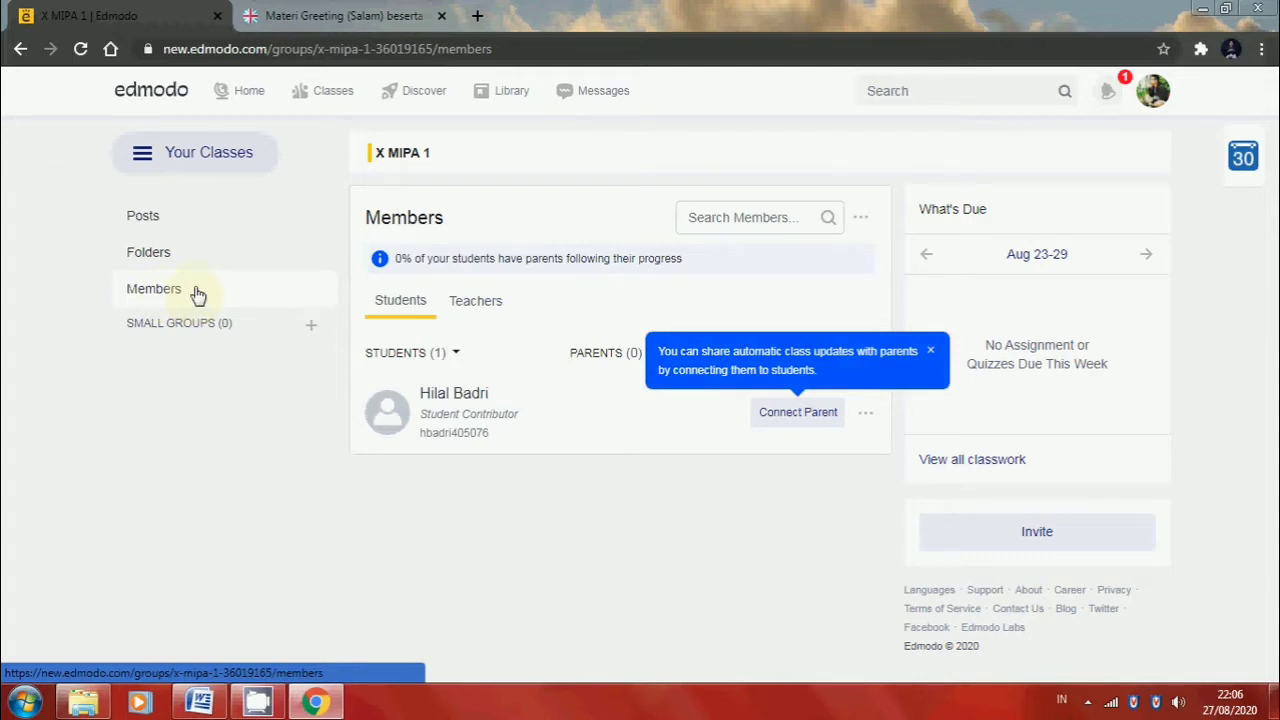
{"action": "left_click", "coordinate": [177, 228]}
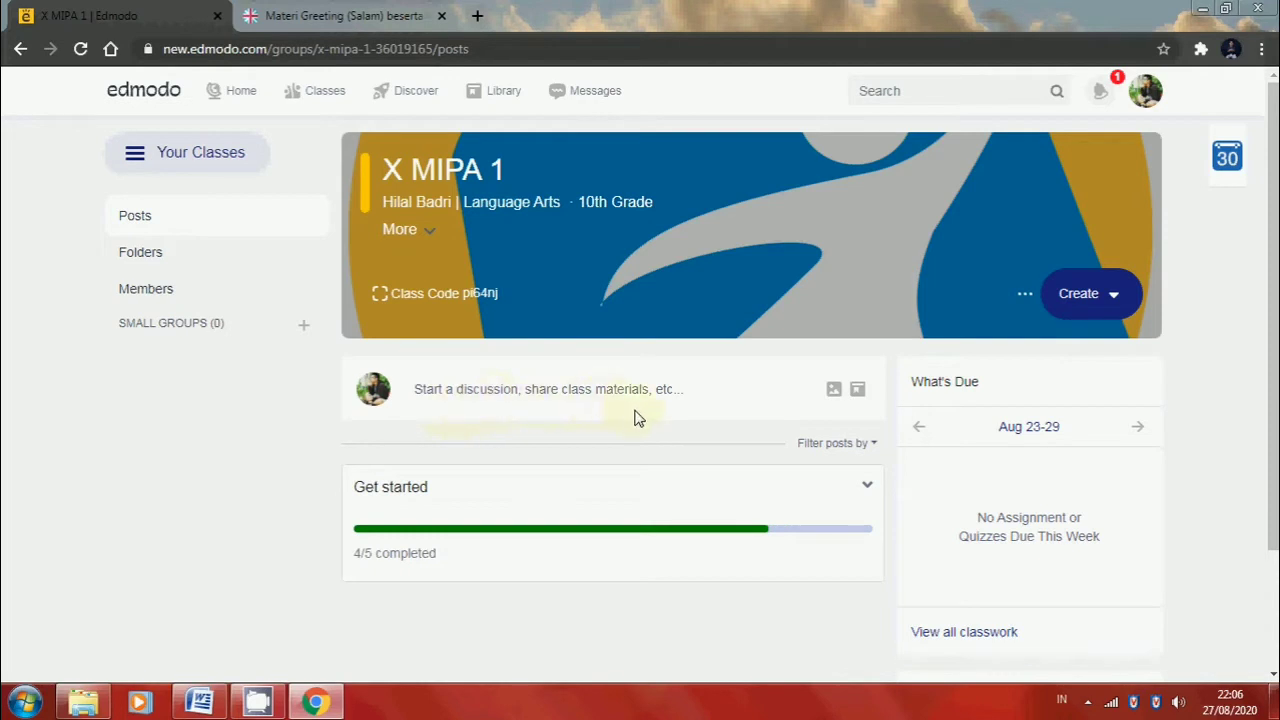
Post the announcement "Pemberitahuan" with "Kelas dimulai jam 08.45-10.15" on a second line to X MIPA 1, and review it in the feed
{"action": "left_click", "coordinate": [546, 389]}
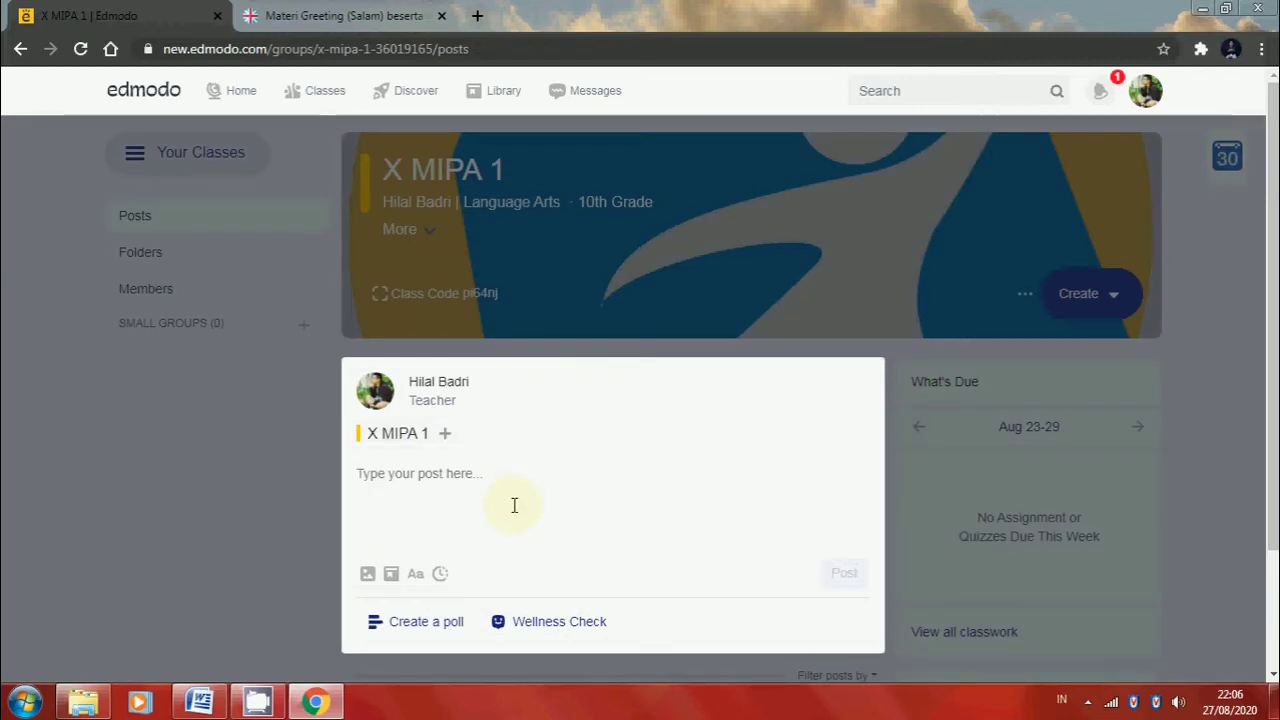
{"action": "type", "text": "P"}
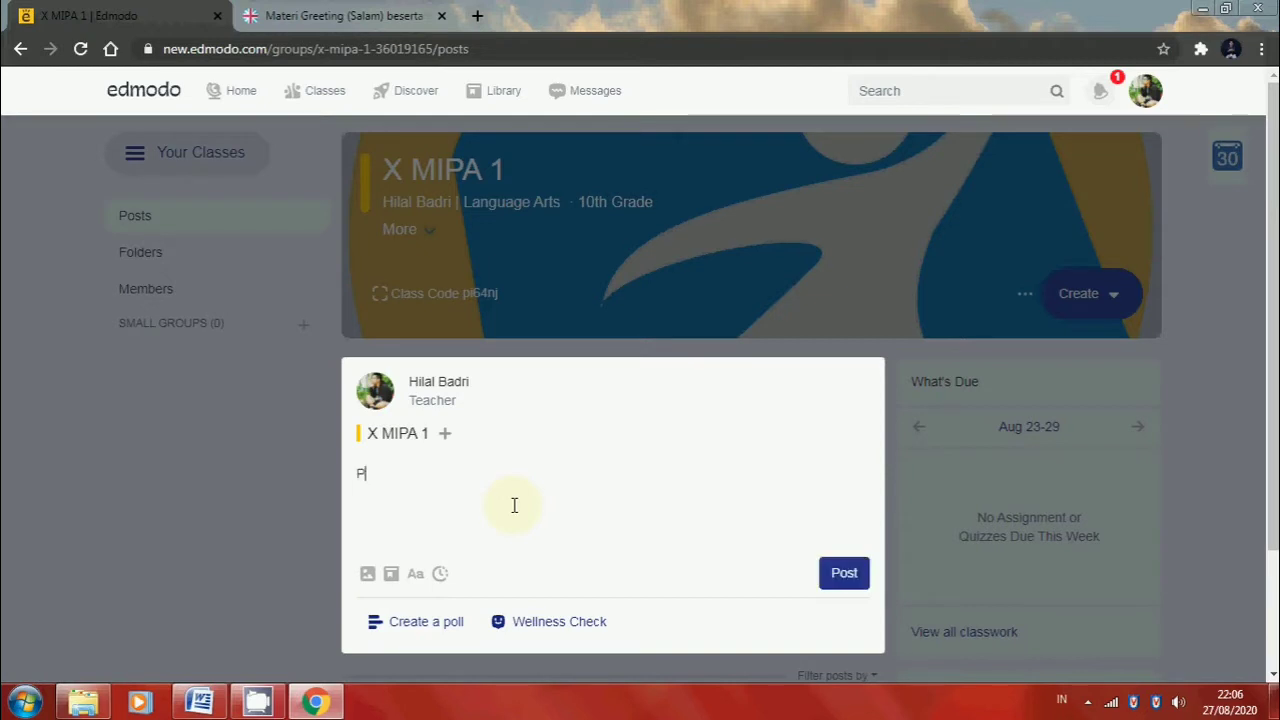
{"action": "type", "text": "ember"}
{"action": "type", "text": "itahuan"}
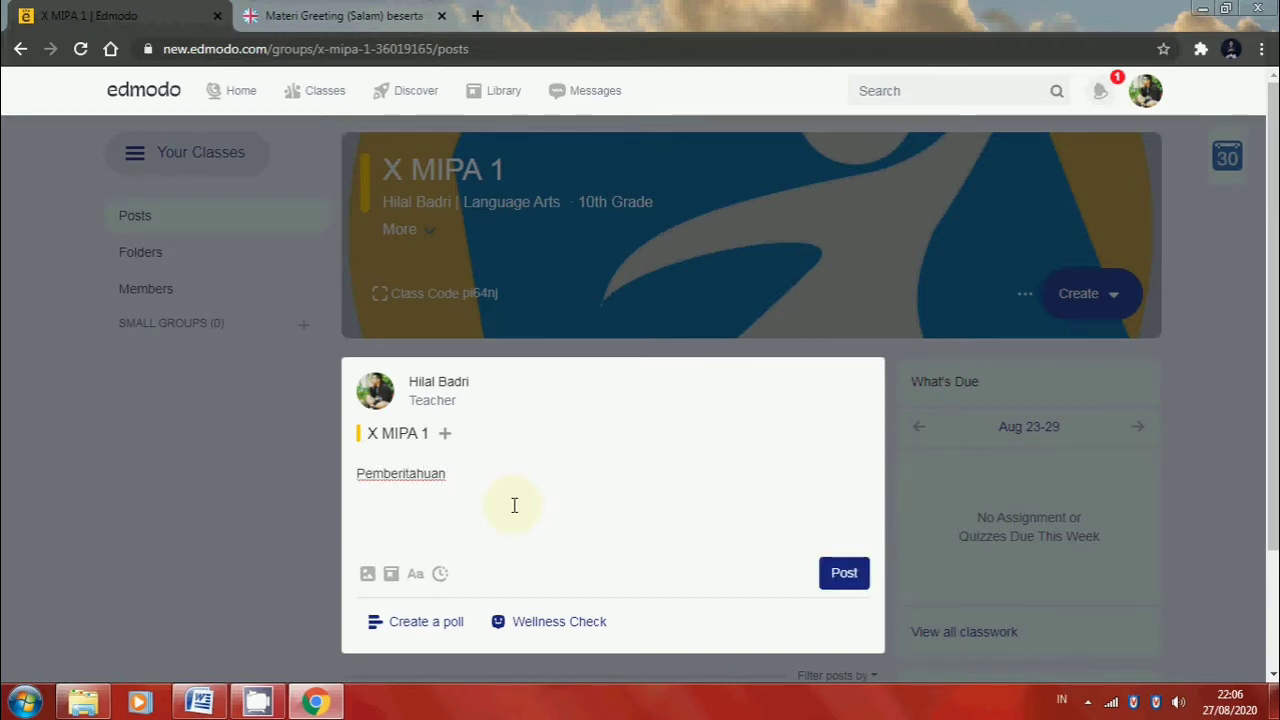
{"action": "key", "text": "Return"}
{"action": "type", "text": "Ke"}
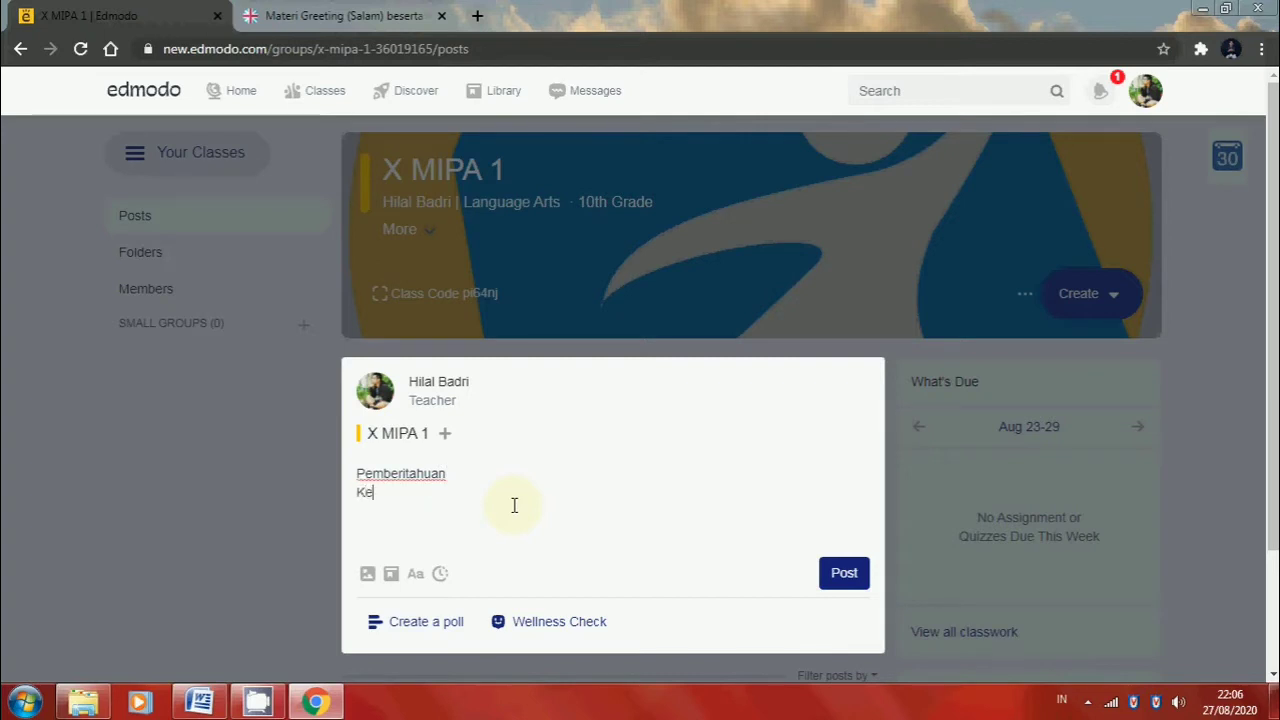
{"action": "type", "text": "las dimulai jam 08.45"}
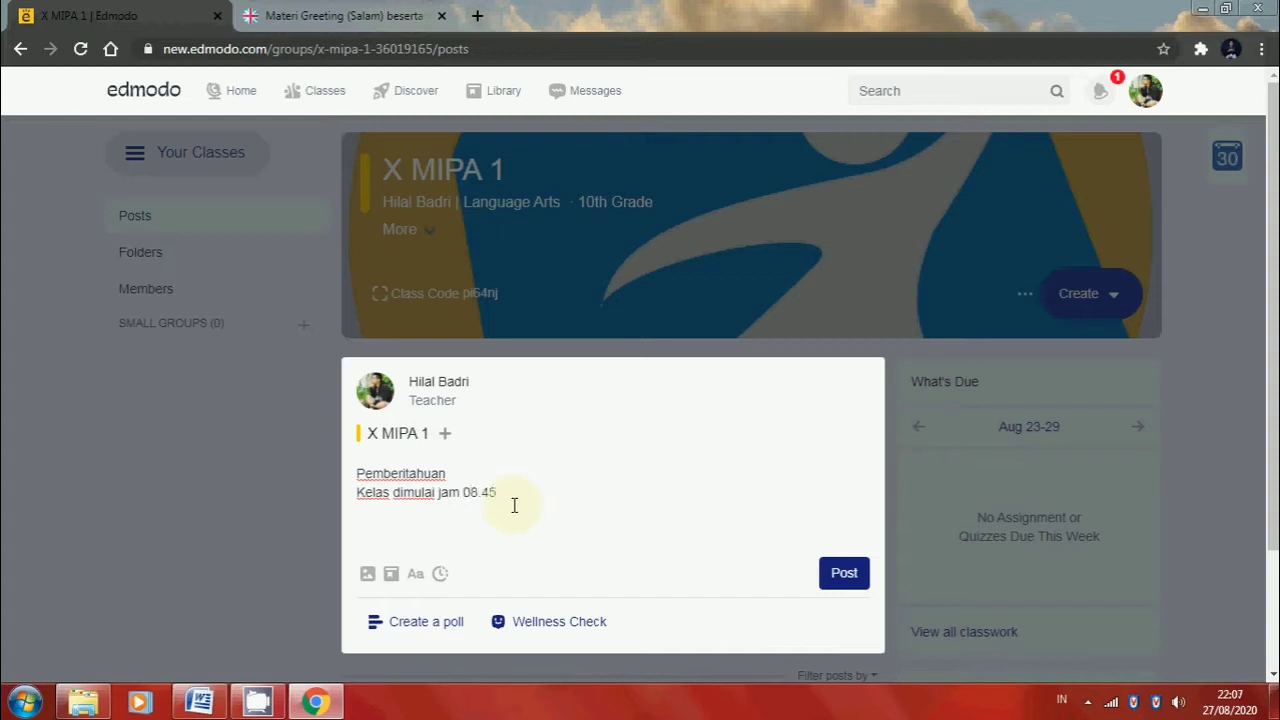
{"action": "type", "text": "-10.15"}
{"action": "left_click", "coordinate": [845, 574]}
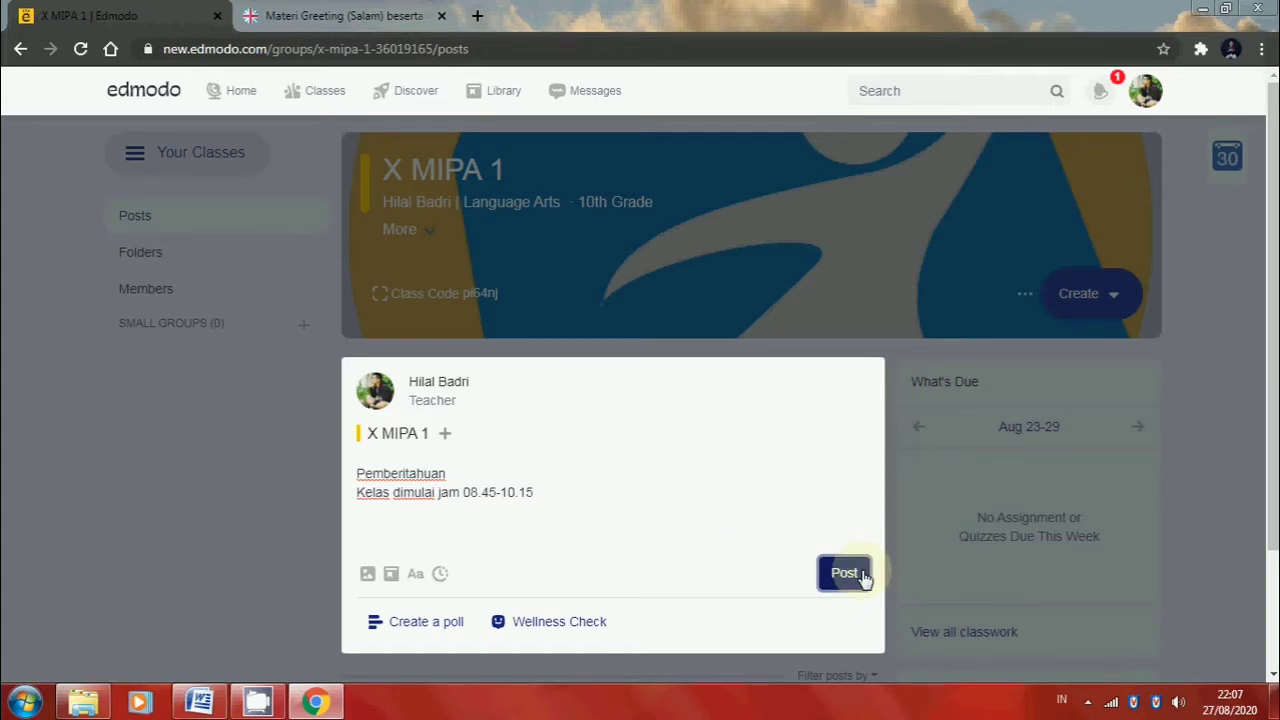
{"action": "left_click", "coordinate": [862, 578]}
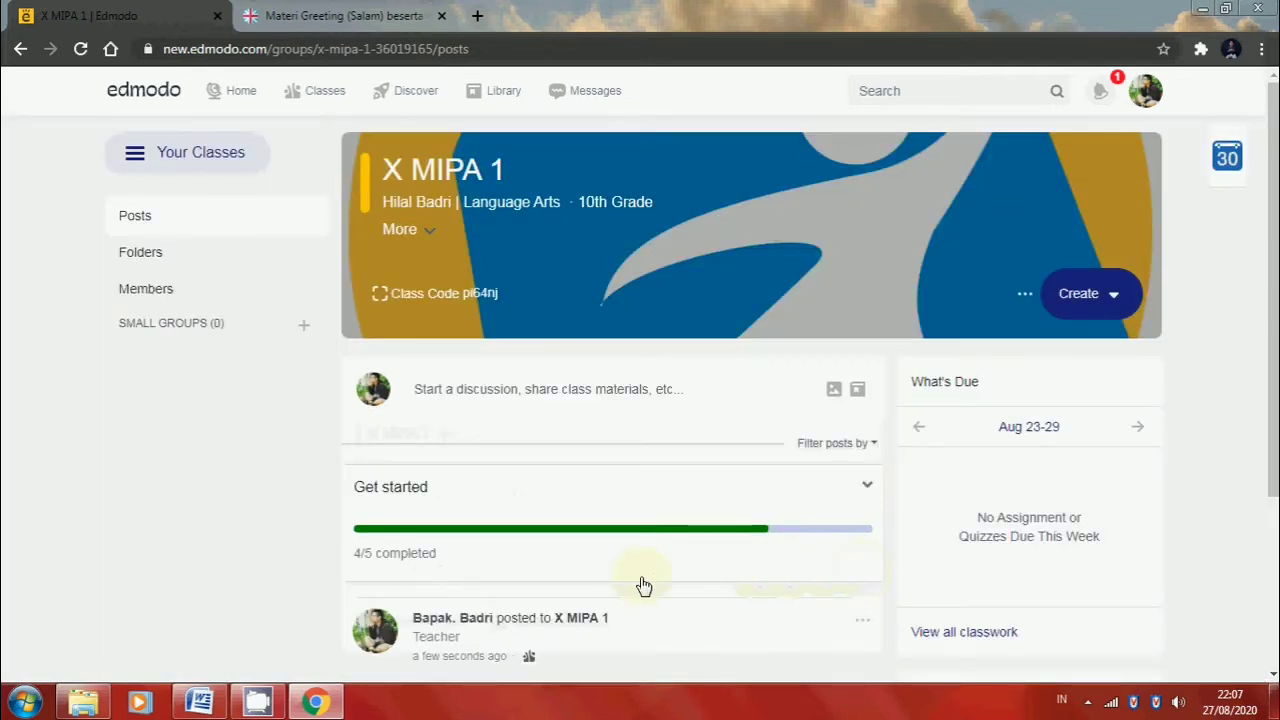
{"action": "scroll", "coordinate": [643, 586], "scroll_direction": "down", "scroll_amount": 2}
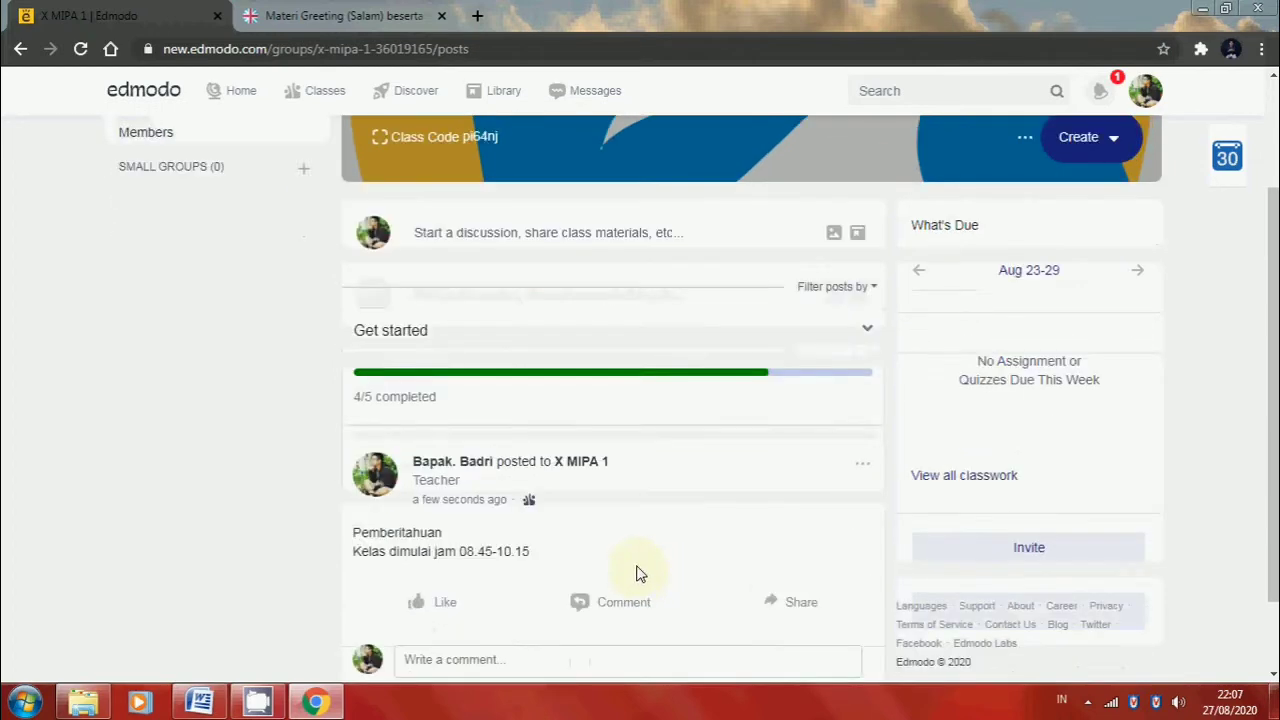
{"action": "scroll", "coordinate": [634, 574], "scroll_direction": "up", "scroll_amount": 2}
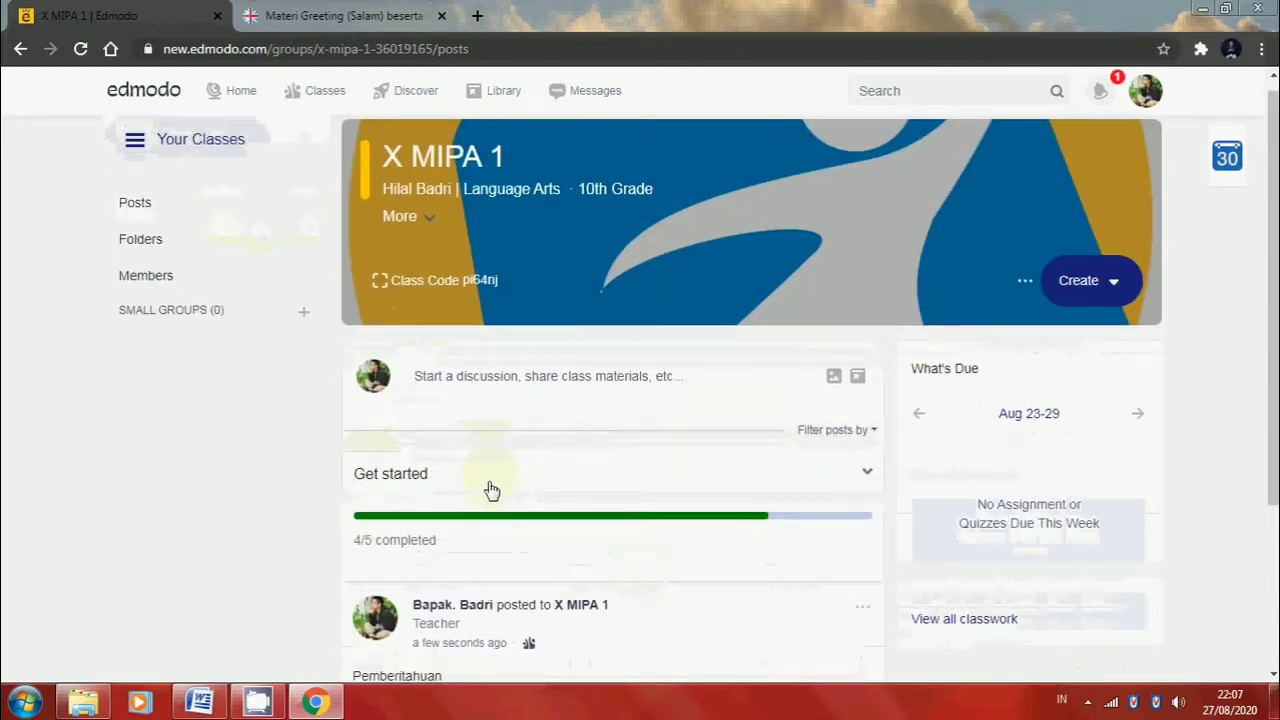
{"action": "scroll", "coordinate": [491, 490], "scroll_direction": "down", "scroll_amount": 2}
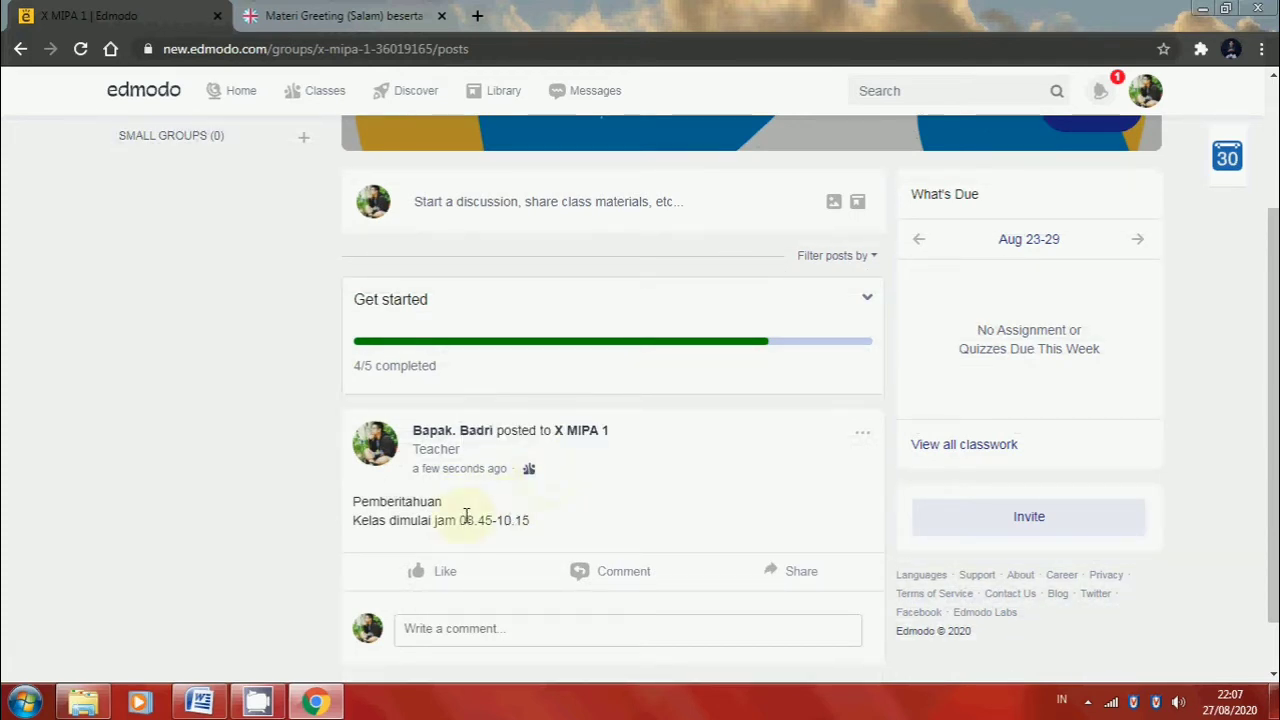
{"action": "scroll", "coordinate": [466, 516], "scroll_direction": "up", "scroll_amount": 1}
{"action": "scroll", "coordinate": [466, 516], "scroll_direction": "up", "scroll_amount": 2}
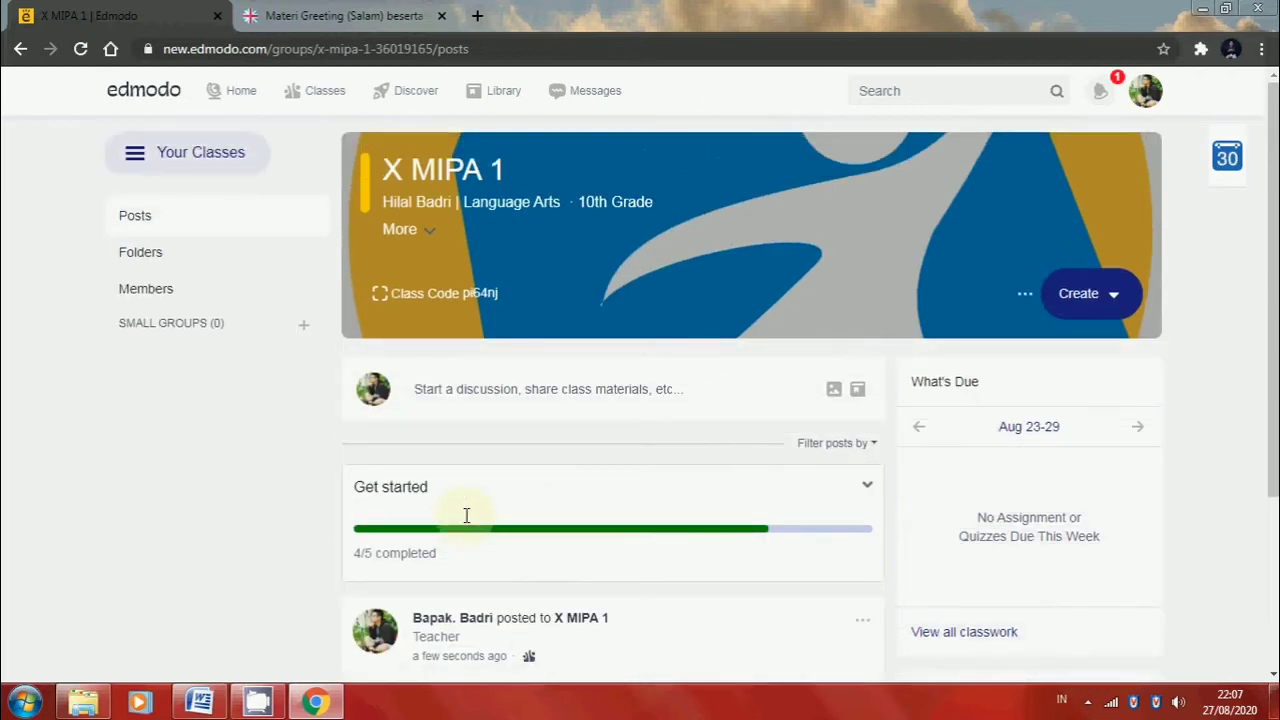
Start a new folder to share with the class and name it "Materi Greeting (Salam)"
{"action": "left_click", "coordinate": [145, 253]}
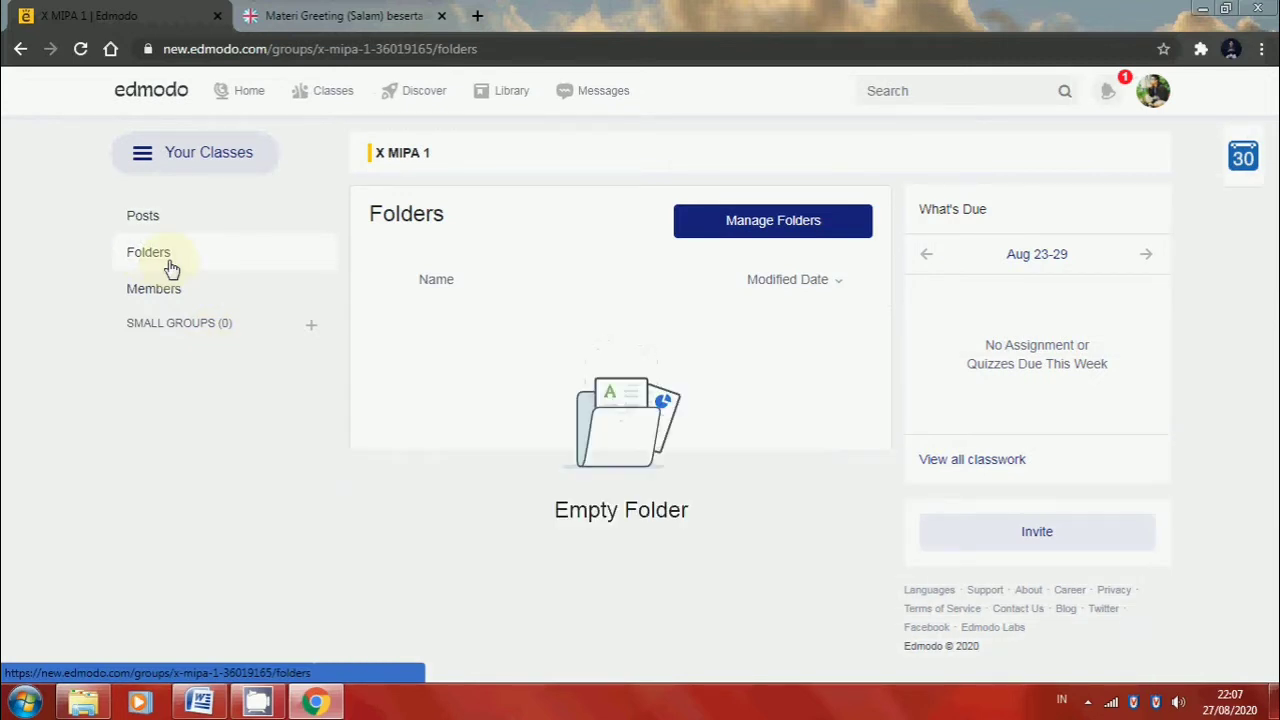
{"action": "left_click", "coordinate": [817, 235]}
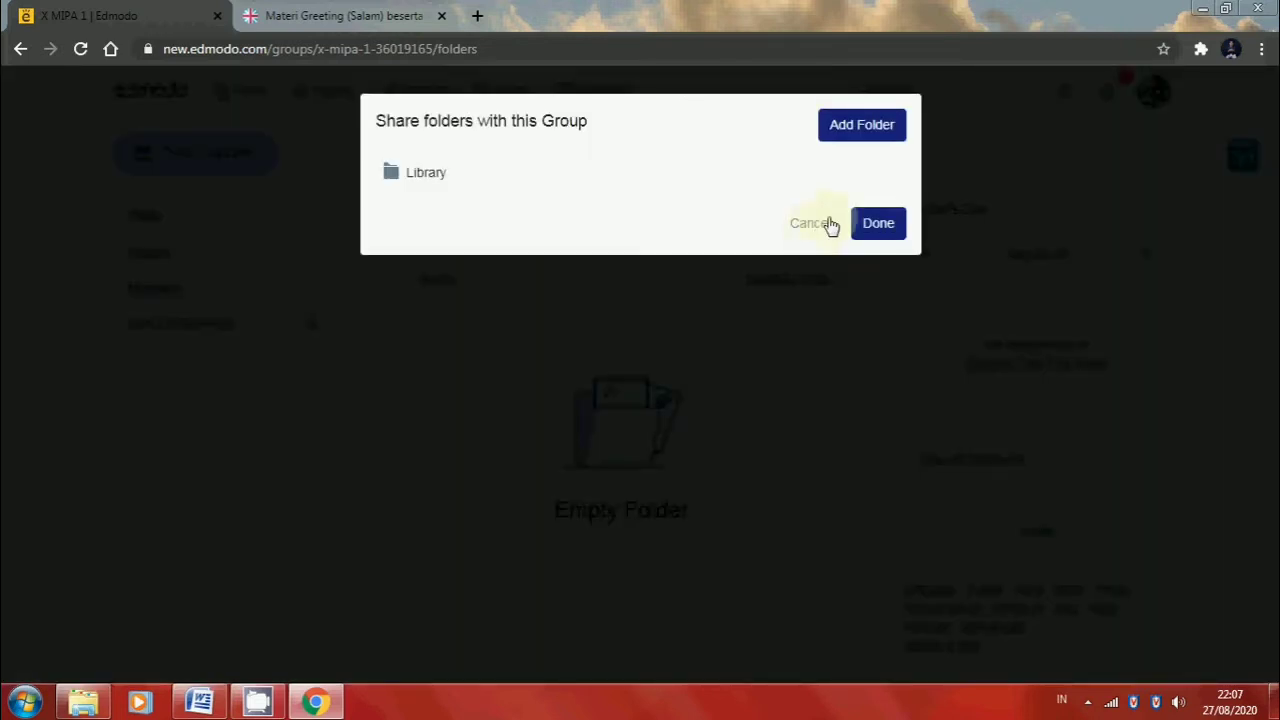
{"action": "left_click", "coordinate": [889, 140]}
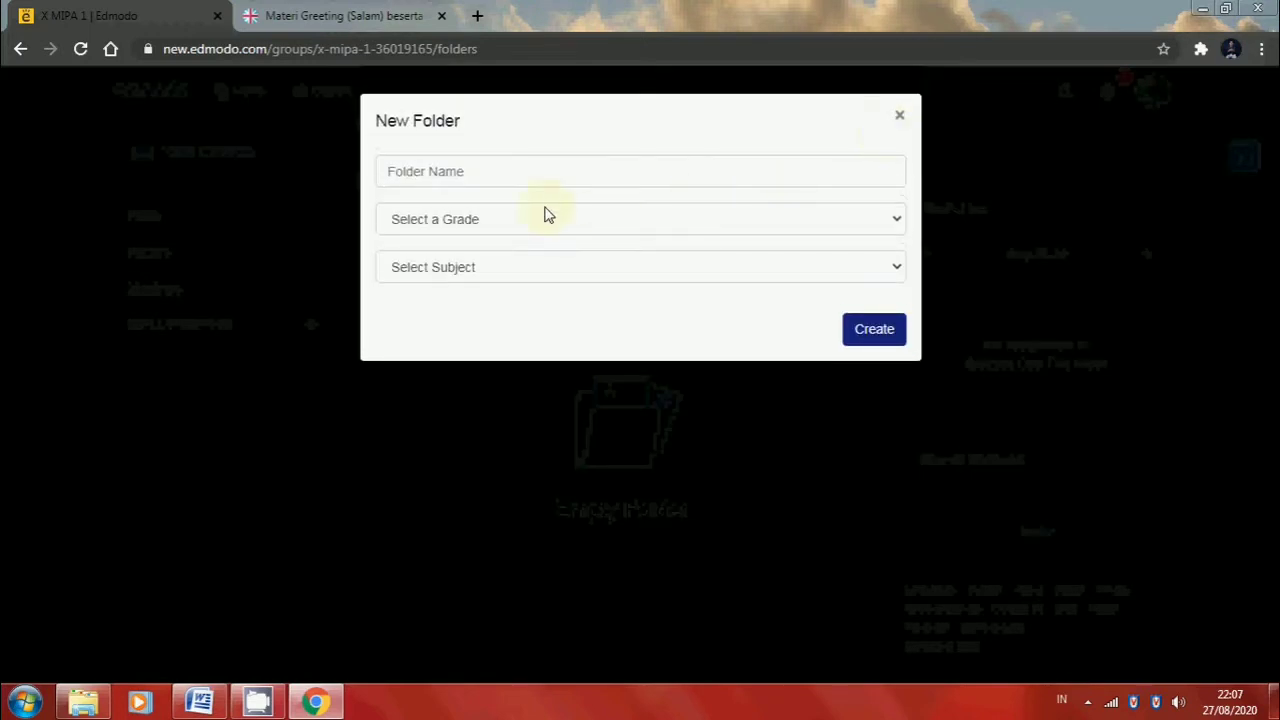
{"action": "left_click", "coordinate": [459, 175]}
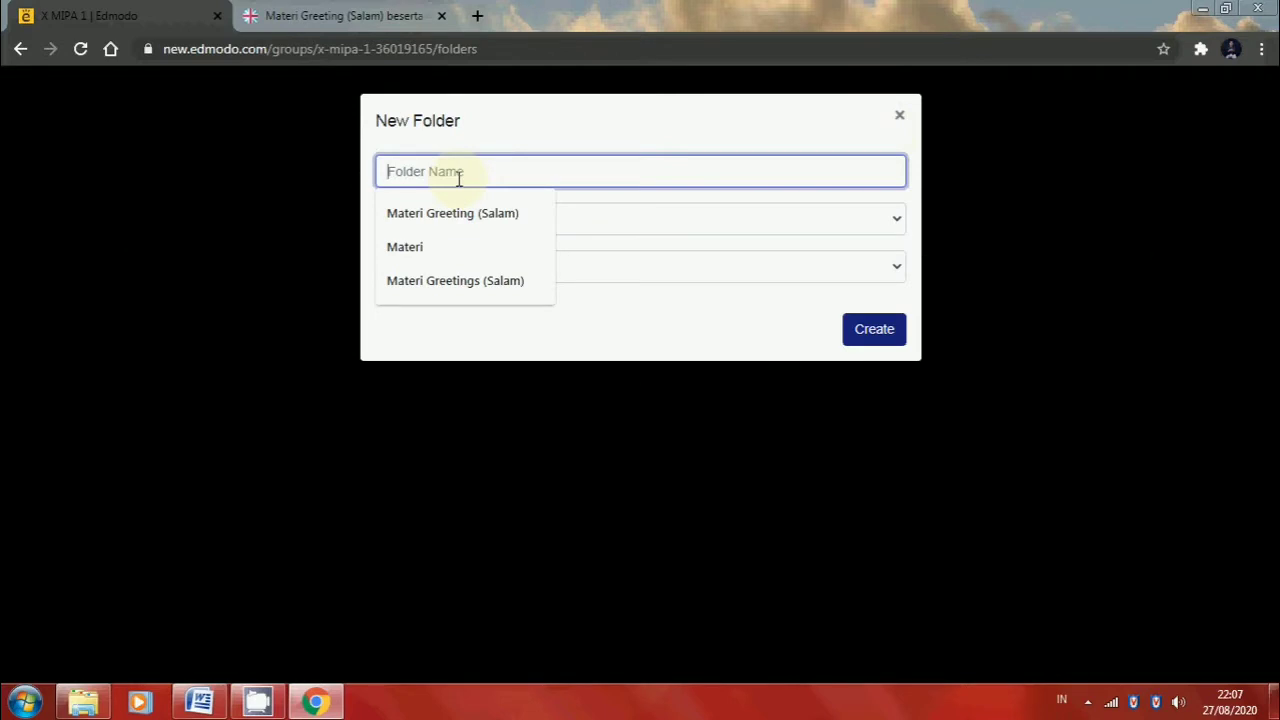
{"action": "type", "text": "Materi "}
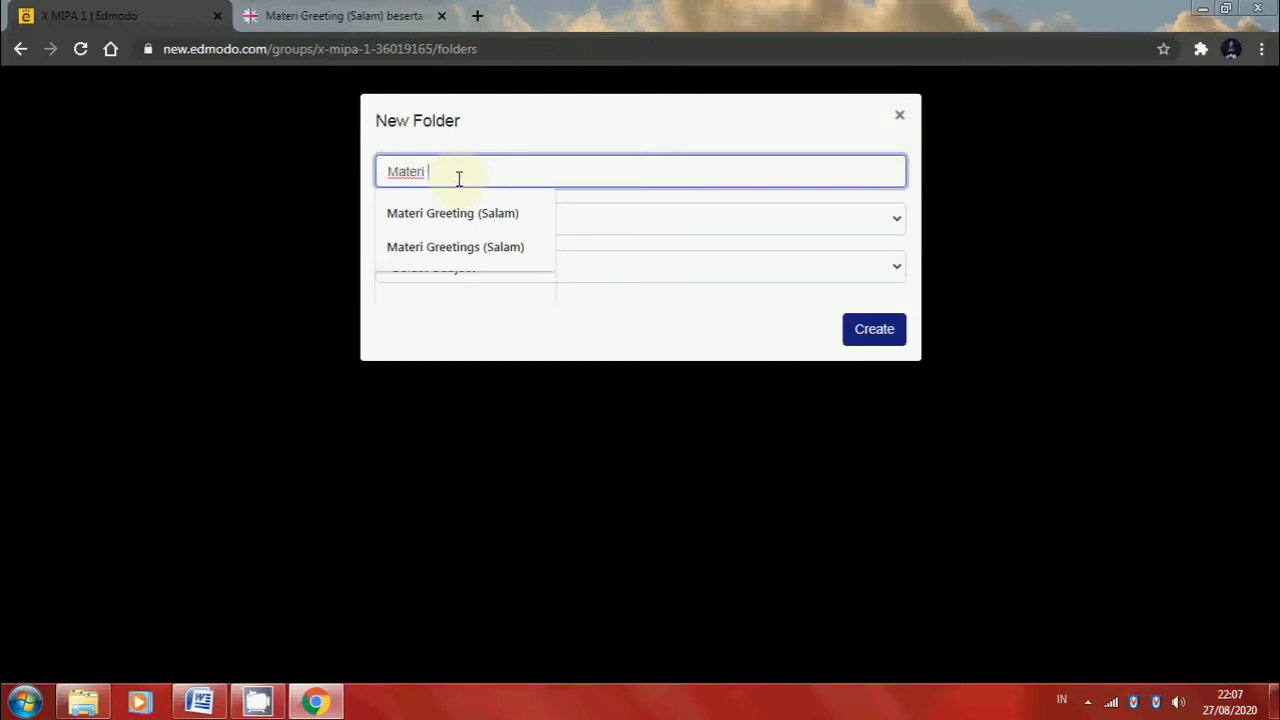
{"action": "type", "text": "Greeting (Salam"}
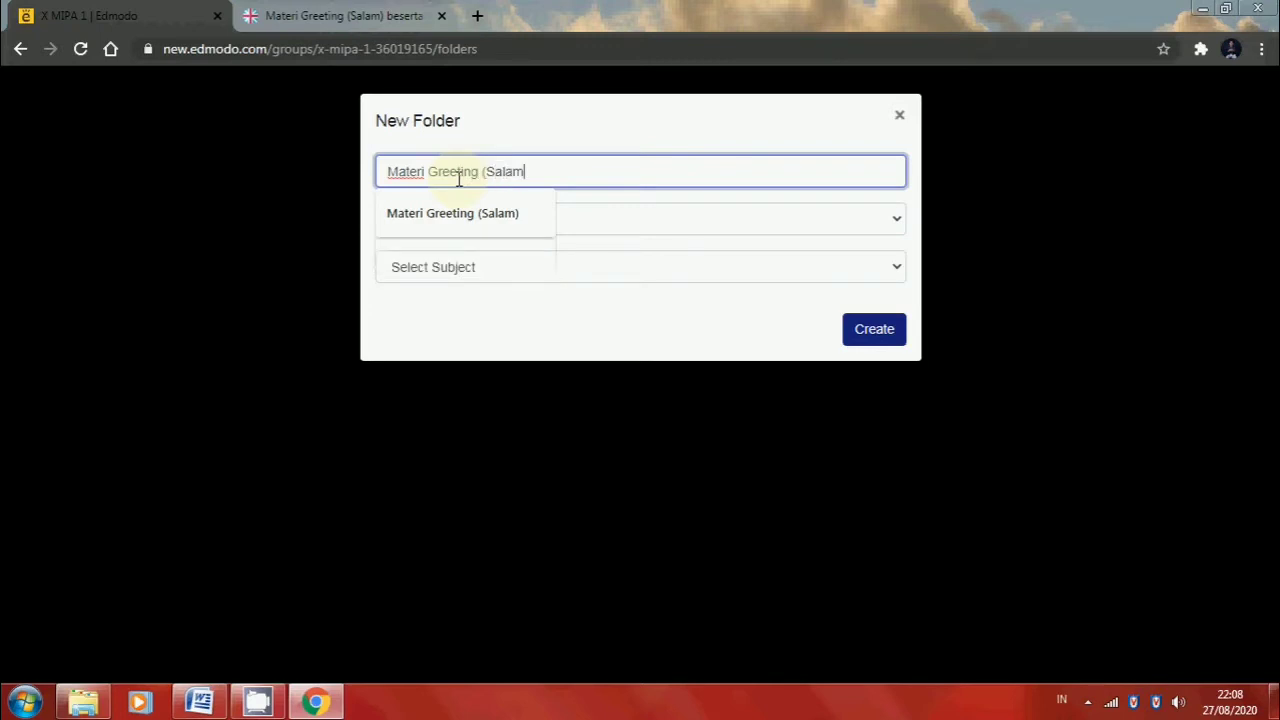
{"action": "type", "text": ")"}
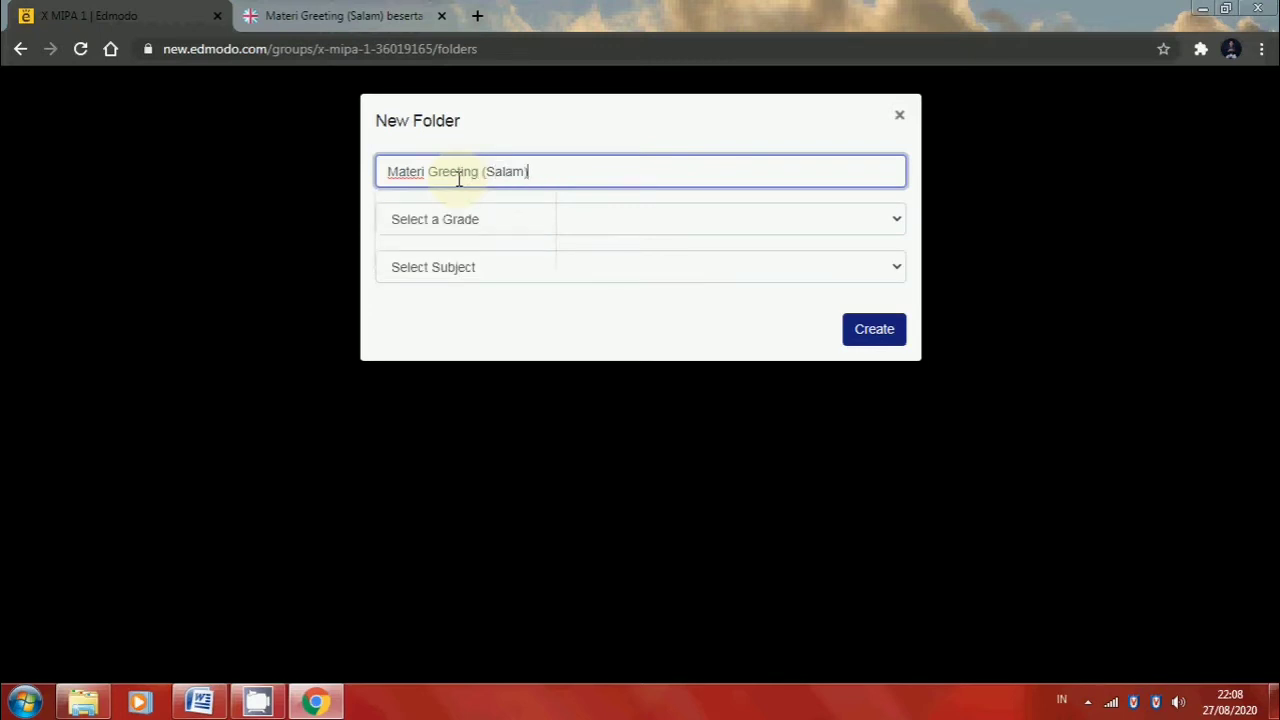
Set the new folder's grade to 10th and its subject to Language Arts, and create it
{"action": "left_click", "coordinate": [517, 228]}
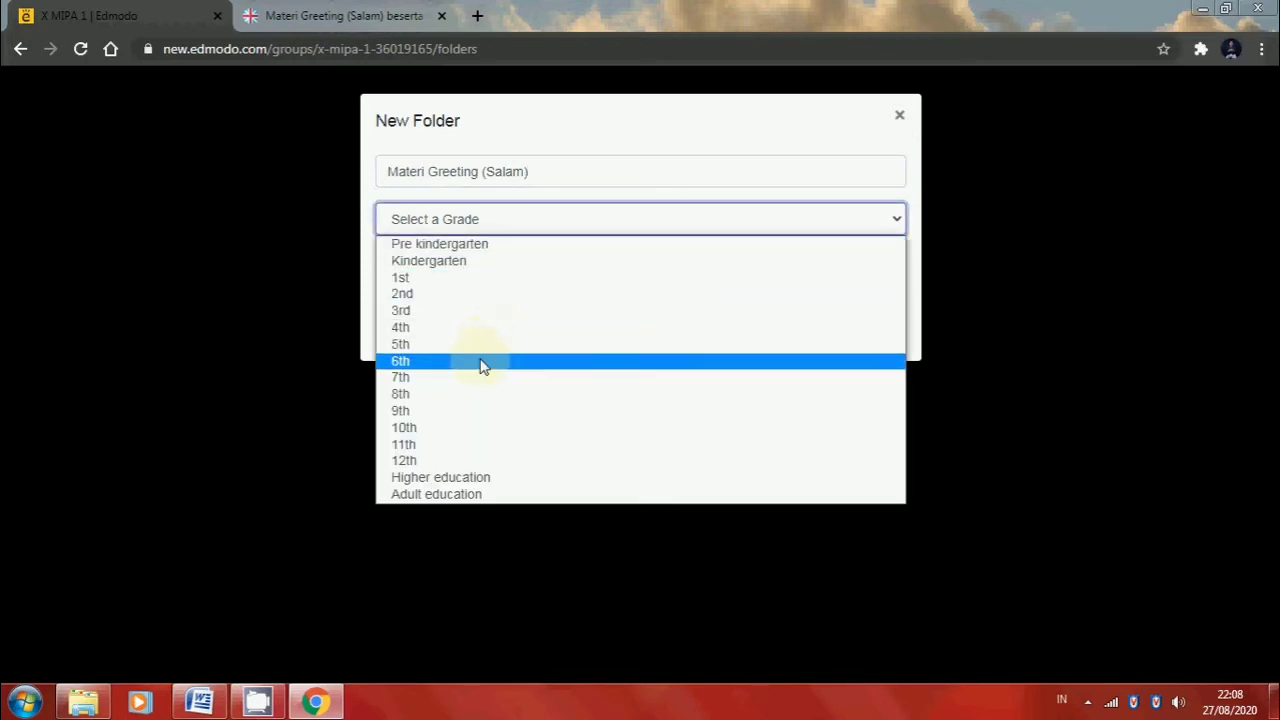
{"action": "left_click", "coordinate": [474, 428]}
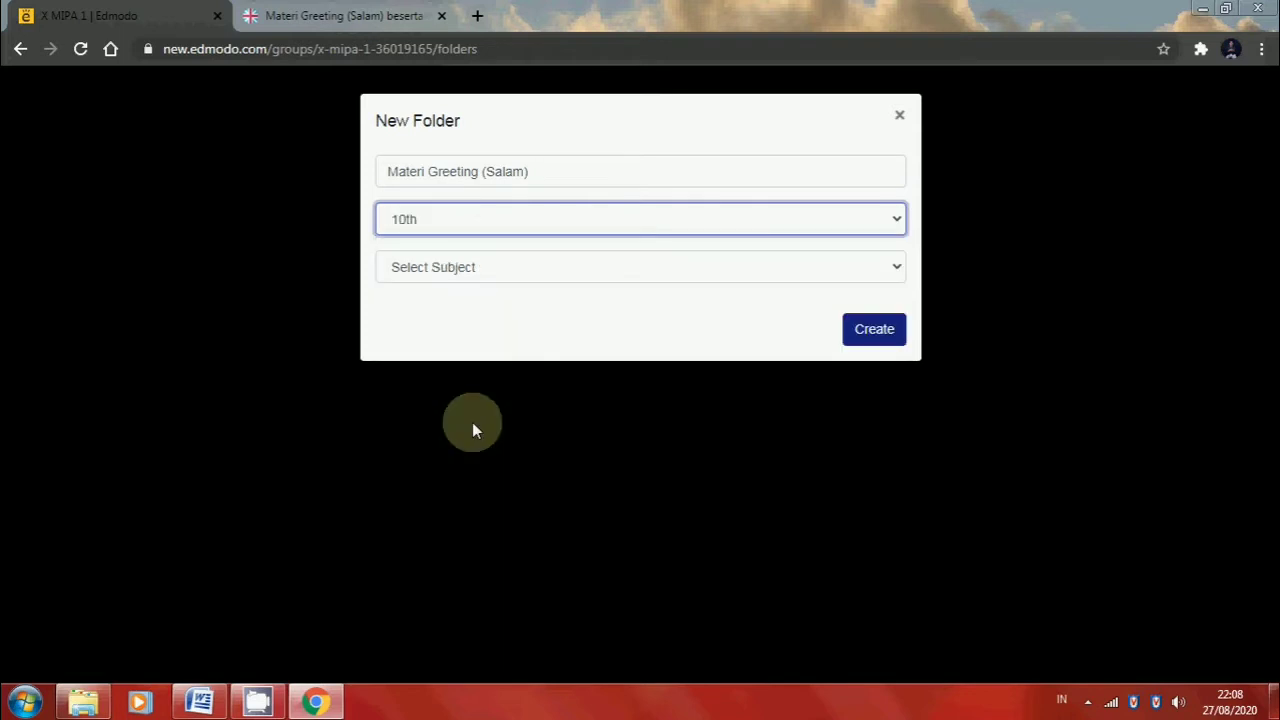
{"action": "left_click", "coordinate": [552, 276]}
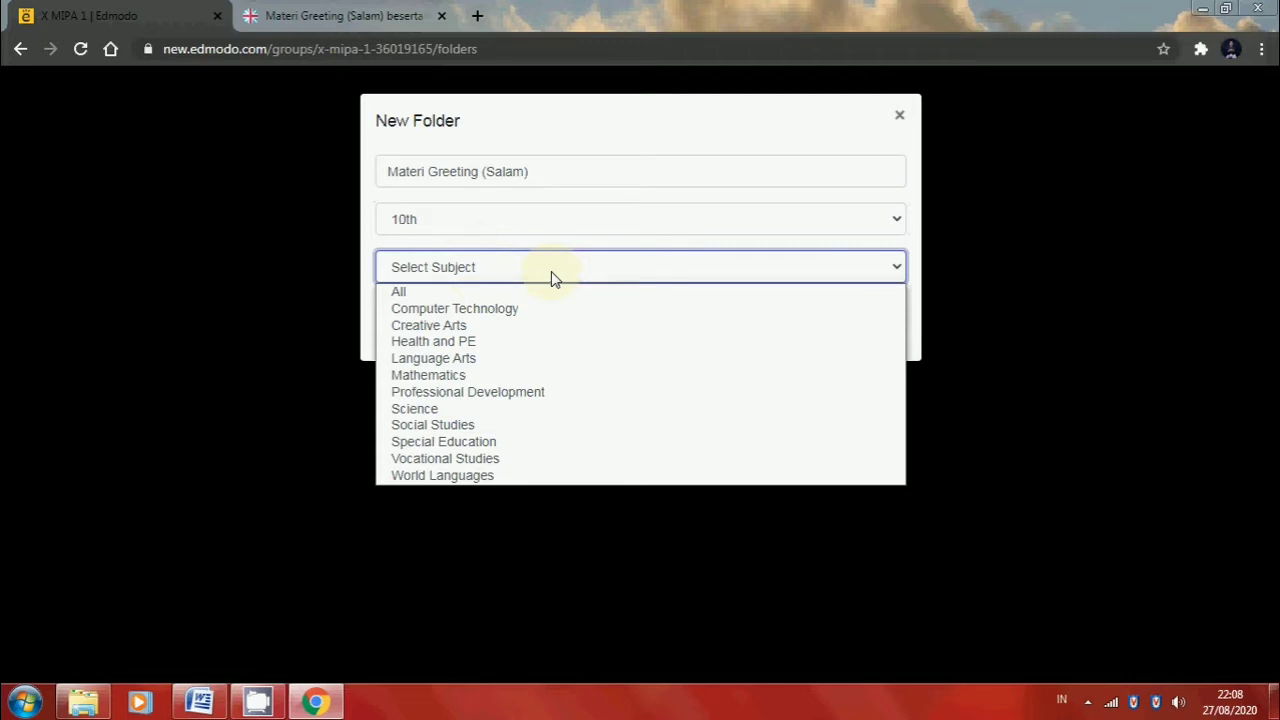
{"action": "left_click", "coordinate": [502, 360]}
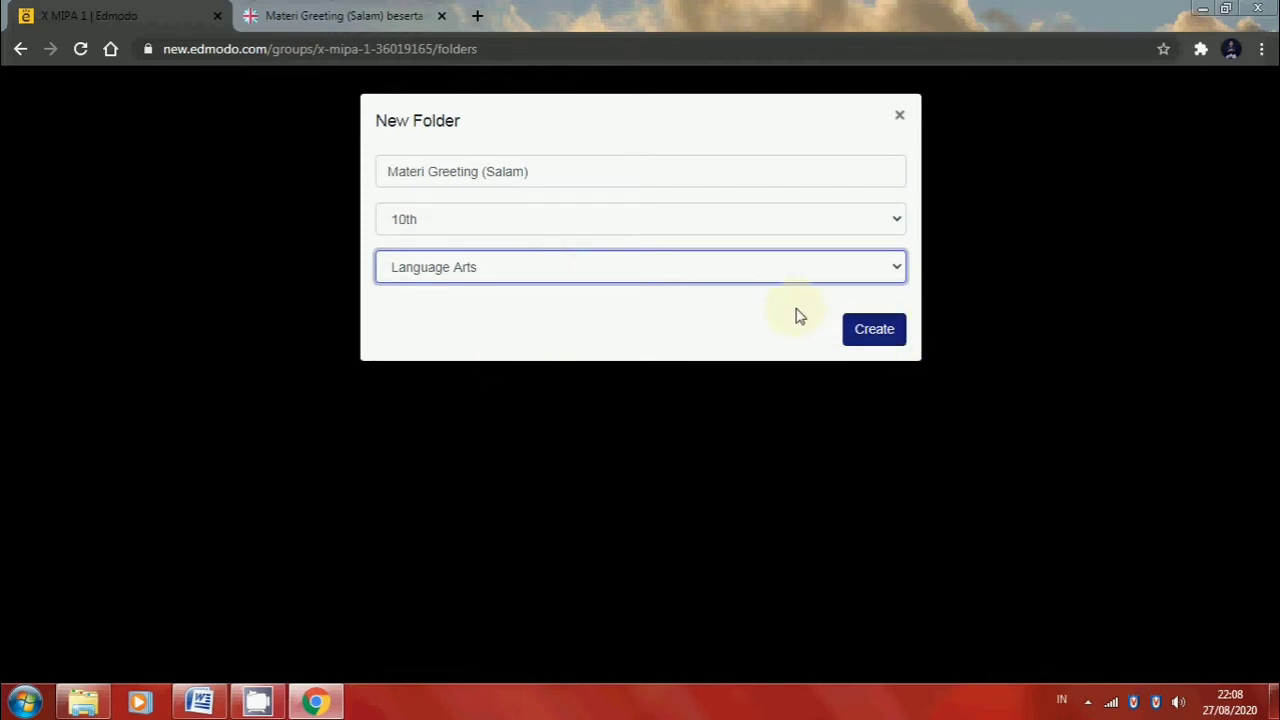
{"action": "left_click", "coordinate": [889, 336]}
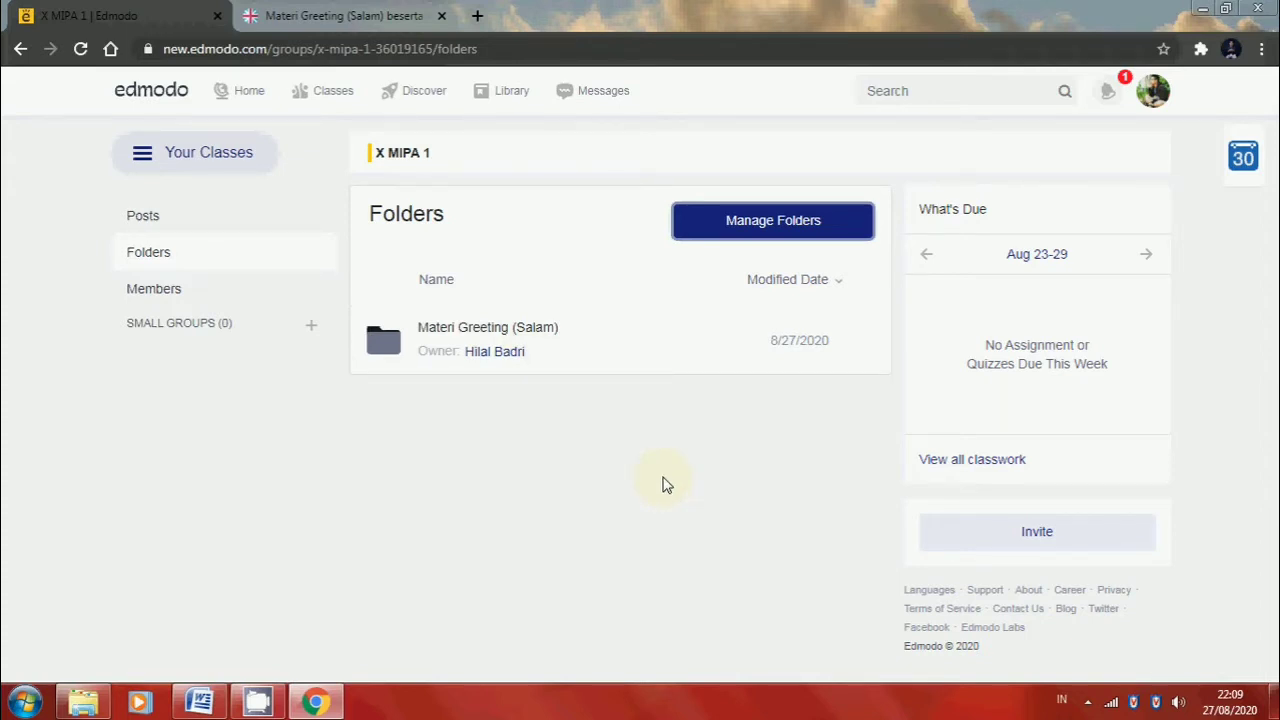
Upload the Word file "Materi Greeting (Salam)" from the Documents library into the class's Materi Greeting (Salam) folder
{"action": "left_click", "coordinate": [480, 330]}
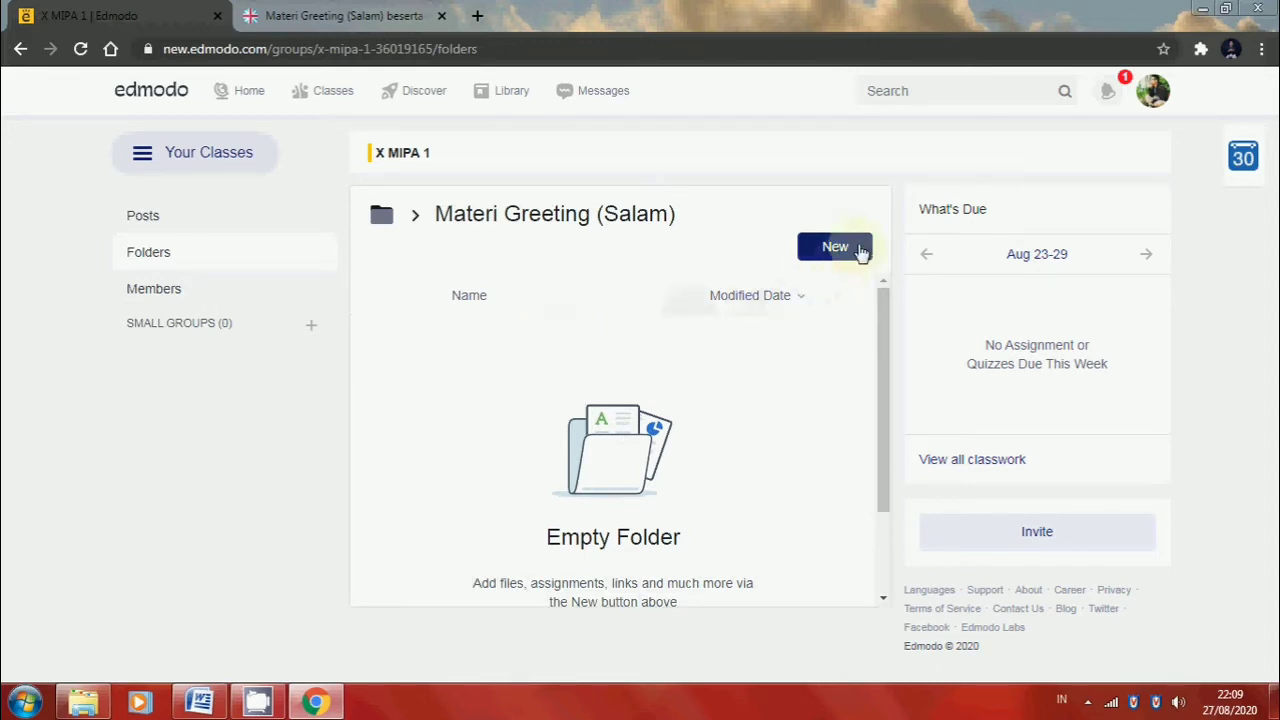
{"action": "left_click", "coordinate": [855, 251]}
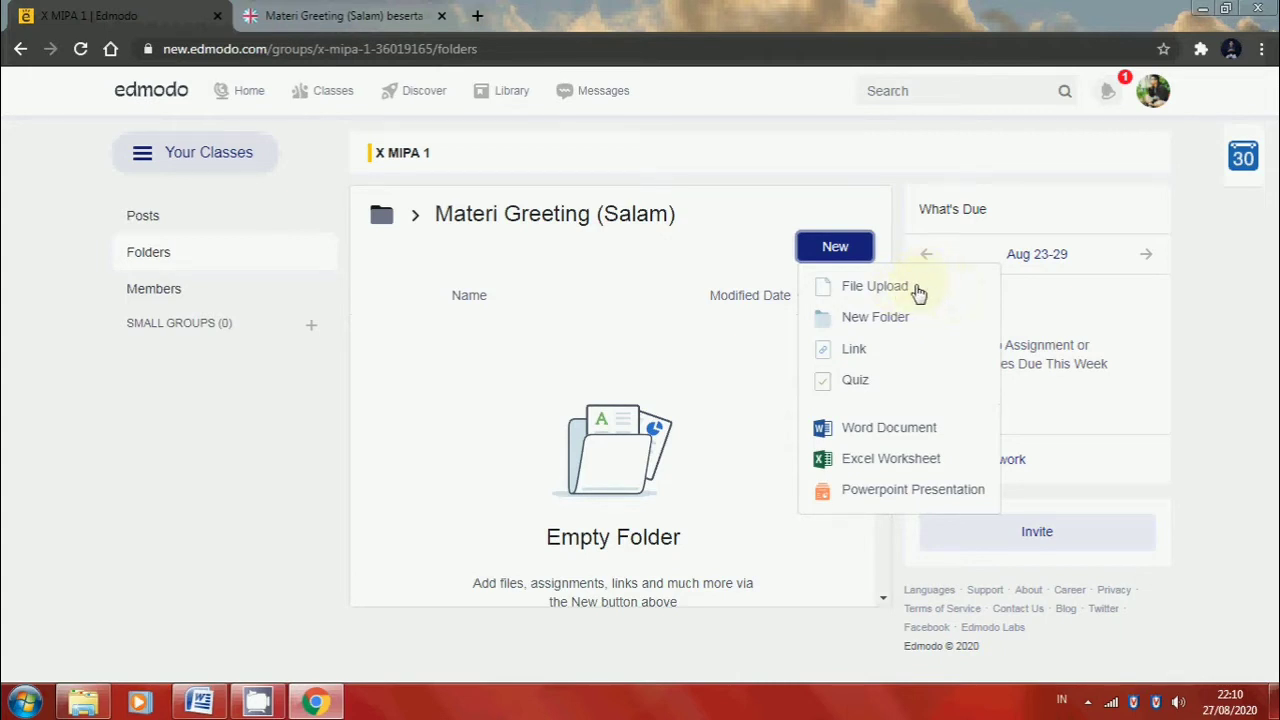
{"action": "left_click", "coordinate": [876, 287]}
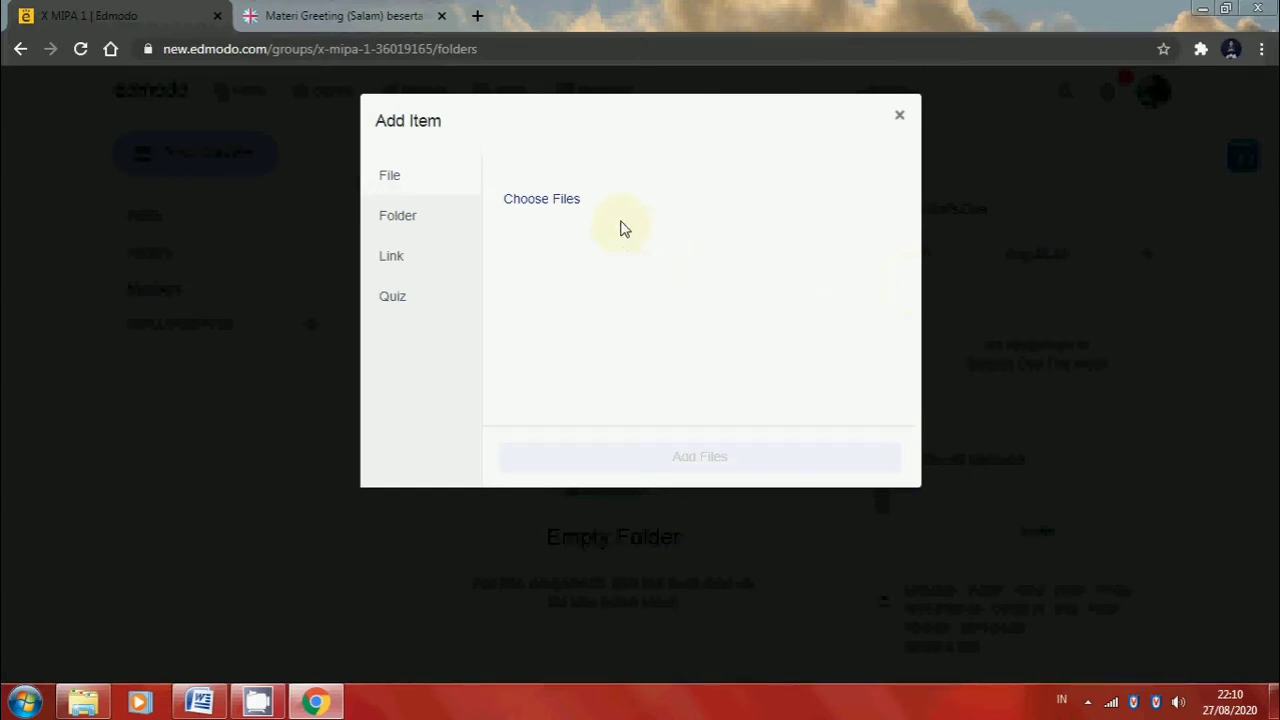
{"action": "left_click", "coordinate": [558, 206]}
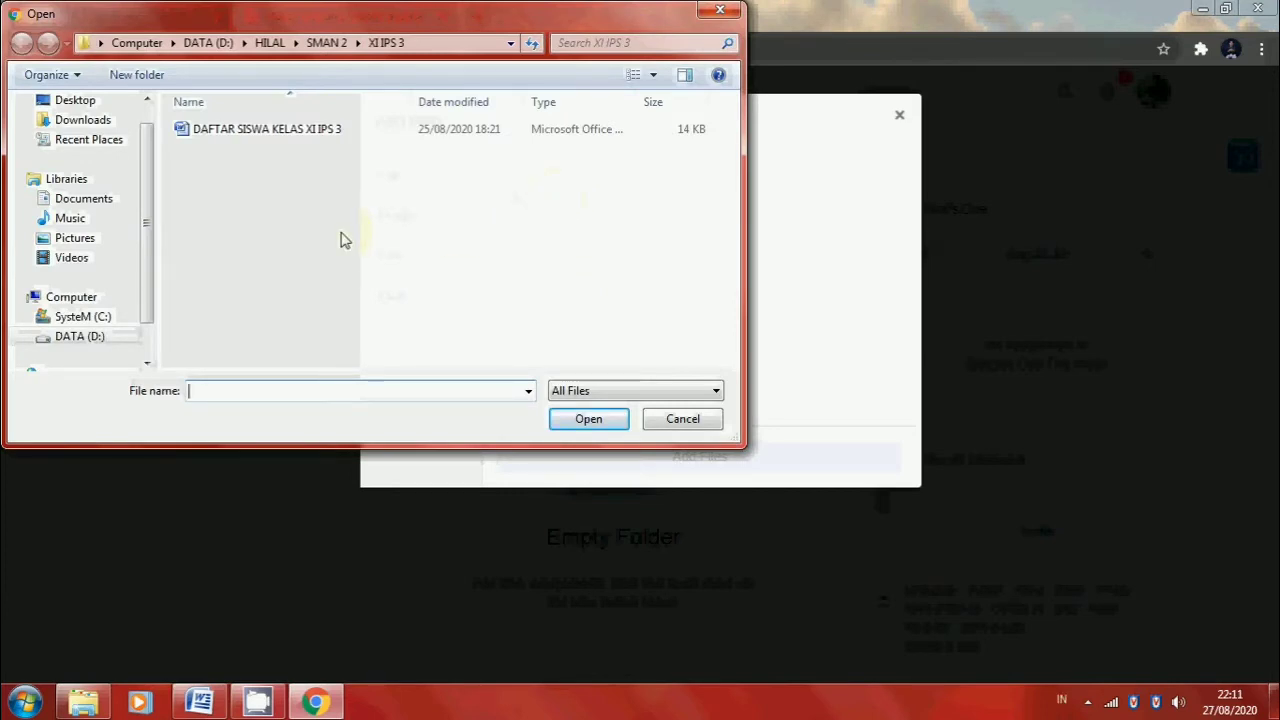
{"action": "left_click", "coordinate": [106, 200]}
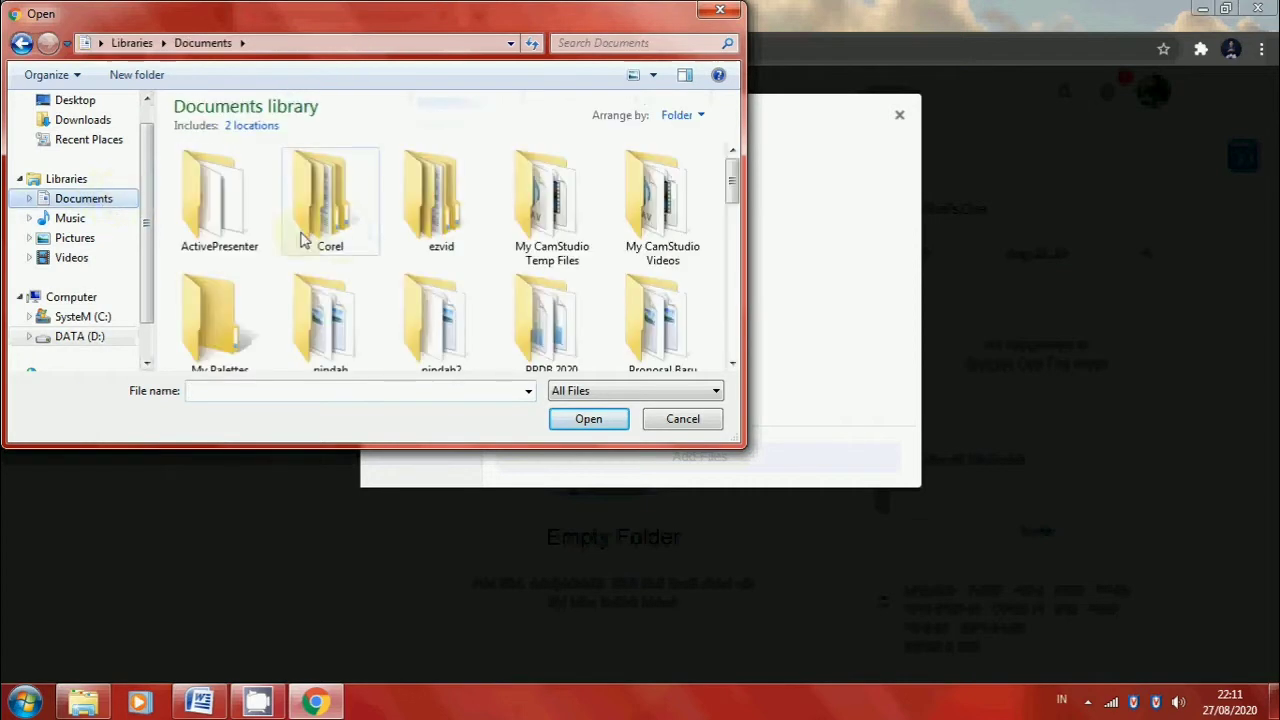
{"action": "scroll", "coordinate": [380, 285], "scroll_direction": "down", "scroll_amount": 5}
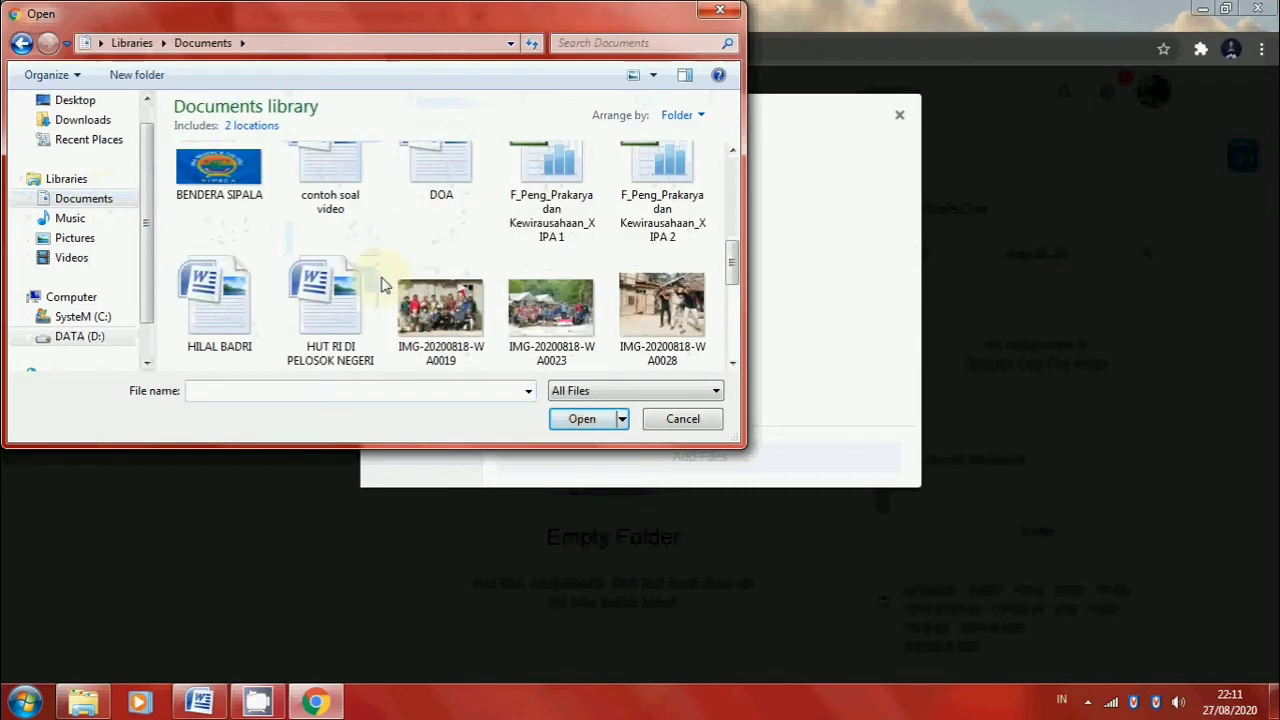
{"action": "scroll", "coordinate": [381, 285], "scroll_direction": "up", "scroll_amount": 1}
{"action": "scroll", "coordinate": [381, 285], "scroll_direction": "down", "scroll_amount": 1}
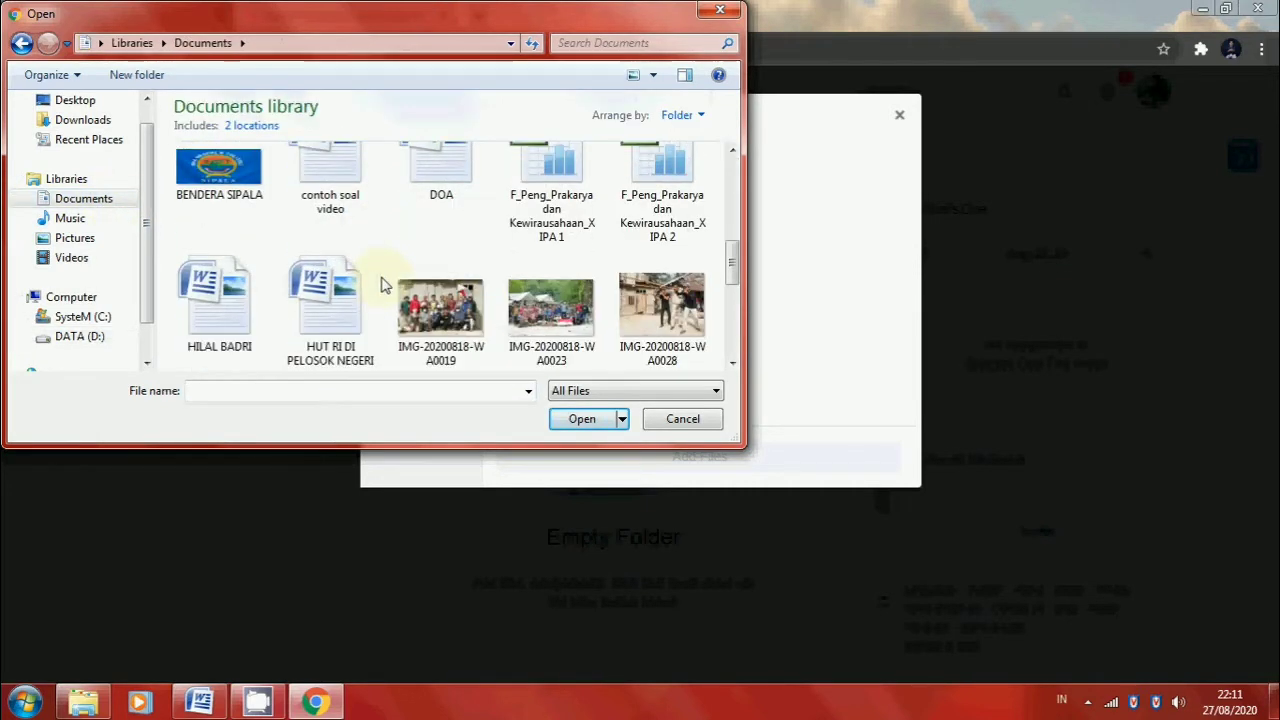
{"action": "scroll", "coordinate": [380, 285], "scroll_direction": "down", "scroll_amount": 5}
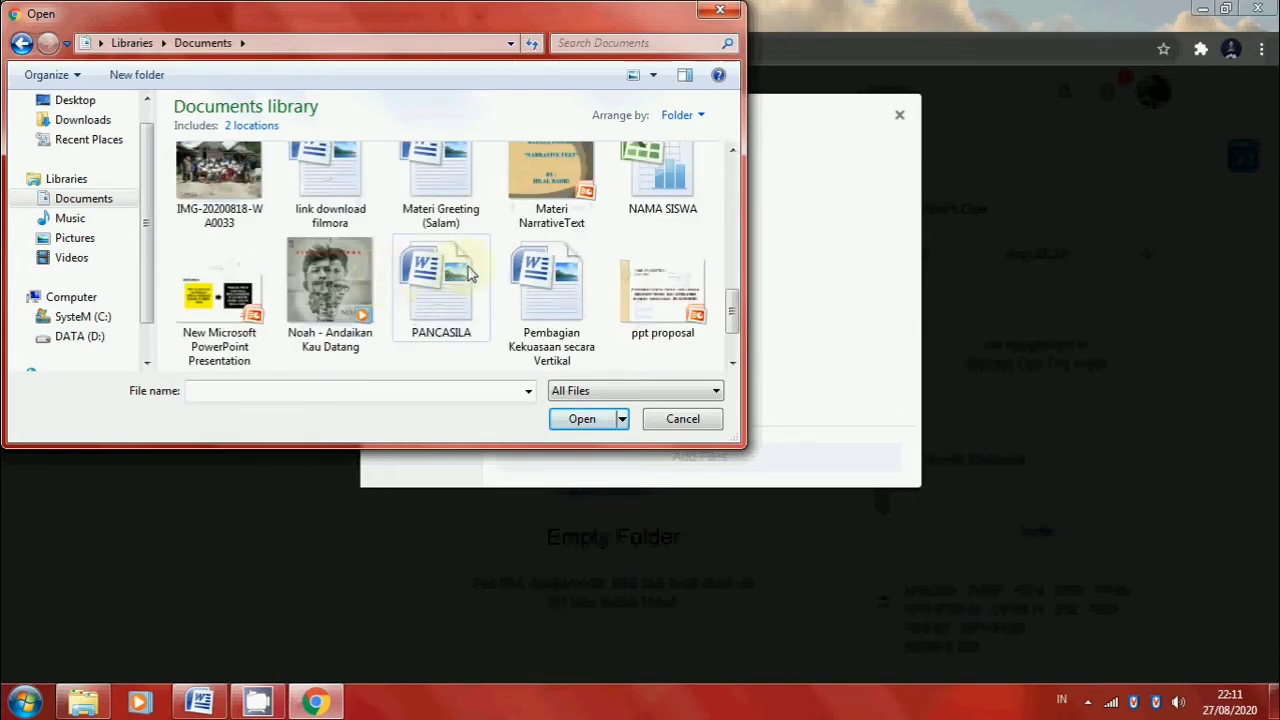
{"action": "left_click", "coordinate": [443, 192]}
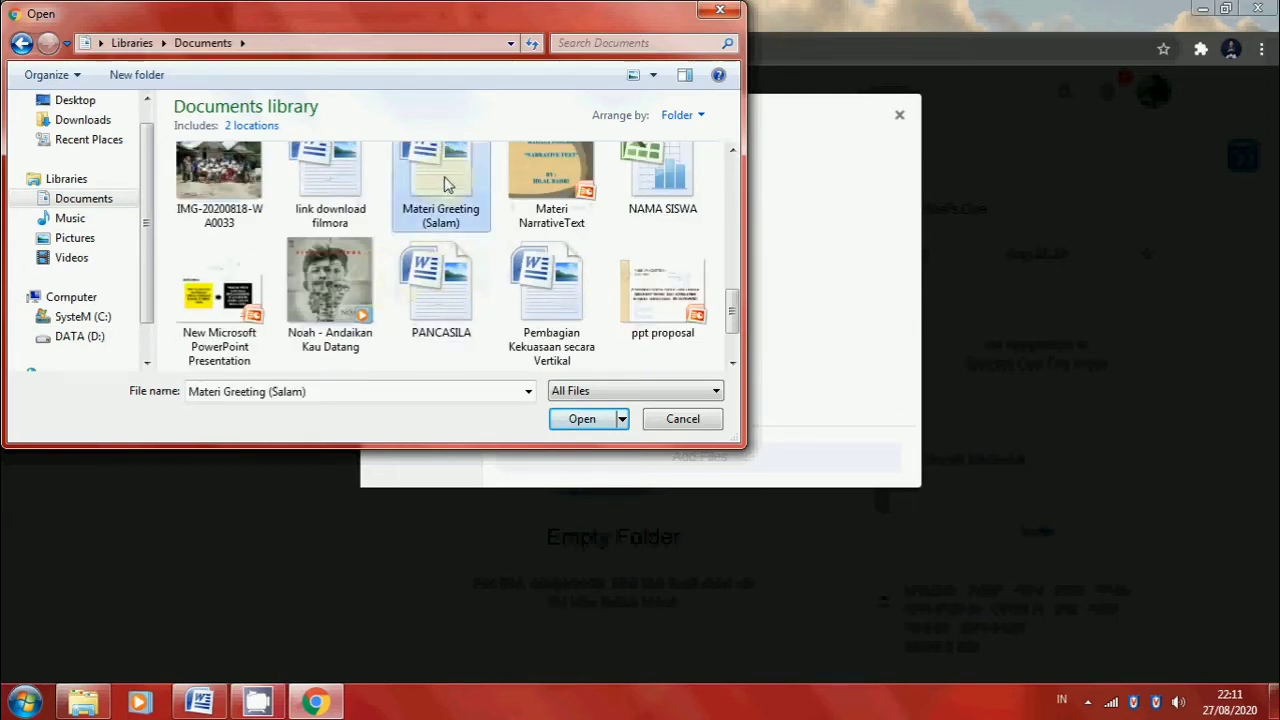
{"action": "left_click", "coordinate": [580, 419]}
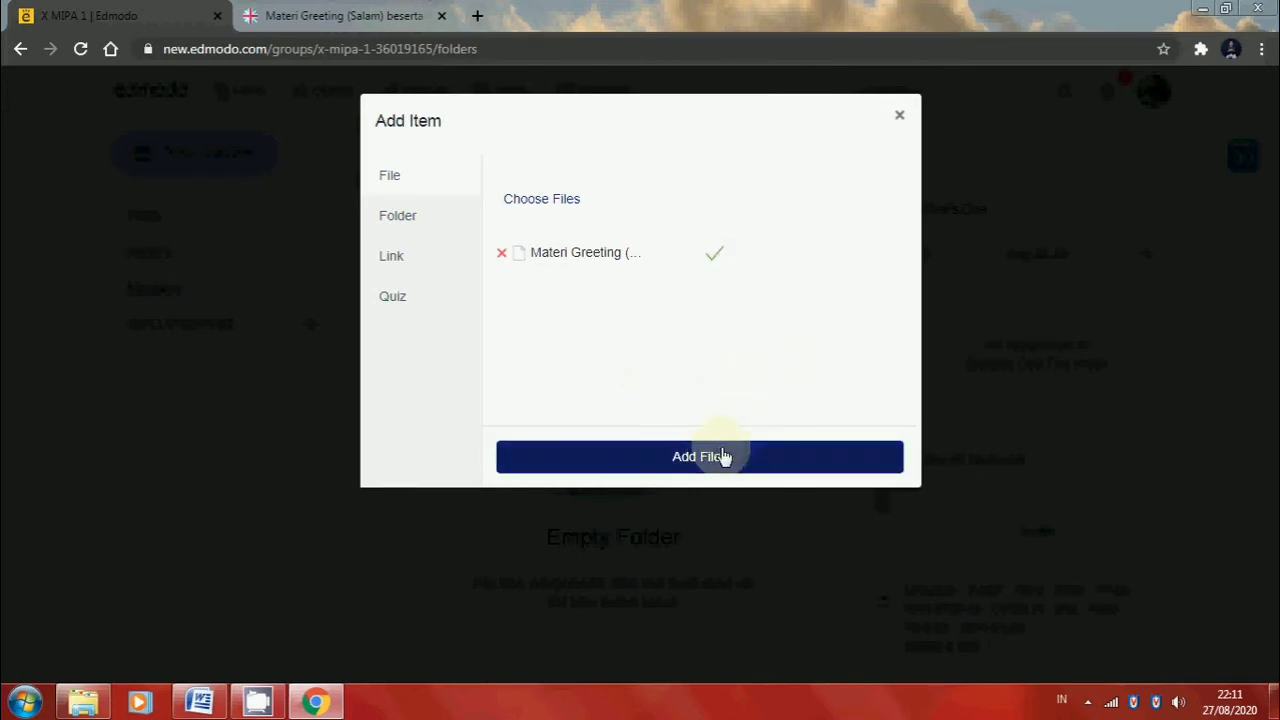
{"action": "left_click", "coordinate": [753, 458]}
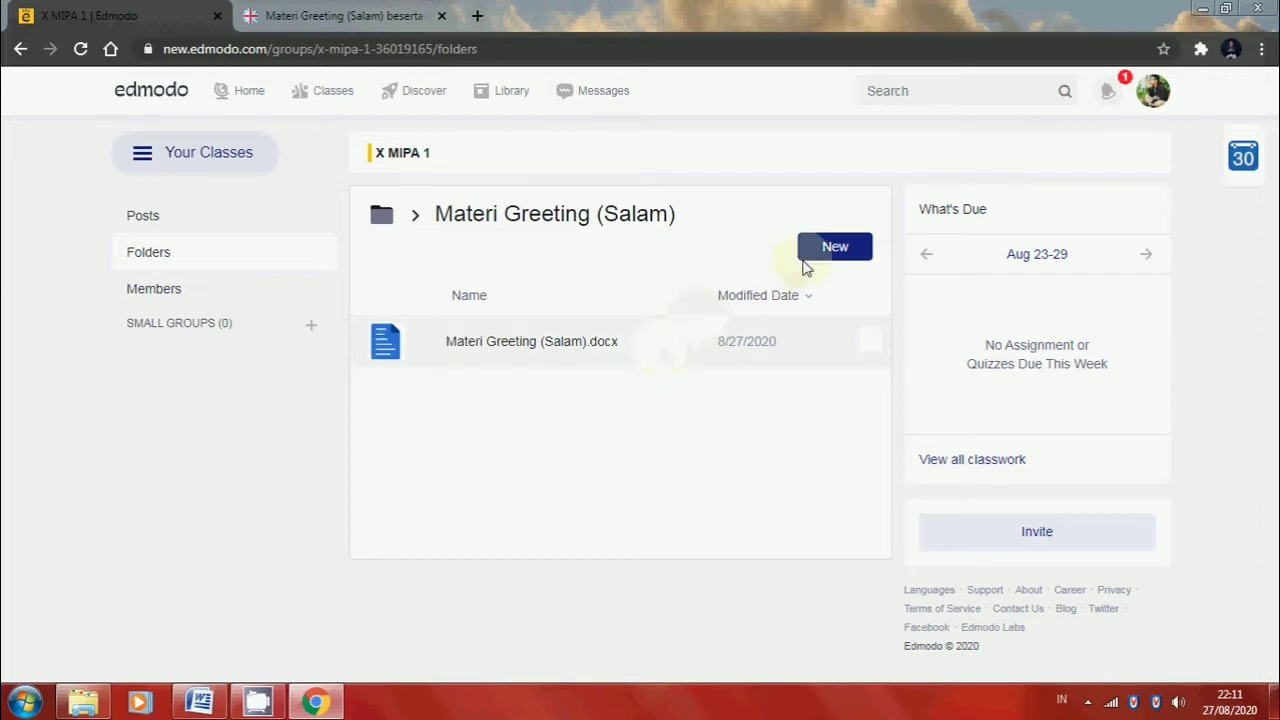
Start a new link item in the folder and enter the URL of the open Jagoan Bahasa Inggris greetings page
{"action": "left_click", "coordinate": [861, 252]}
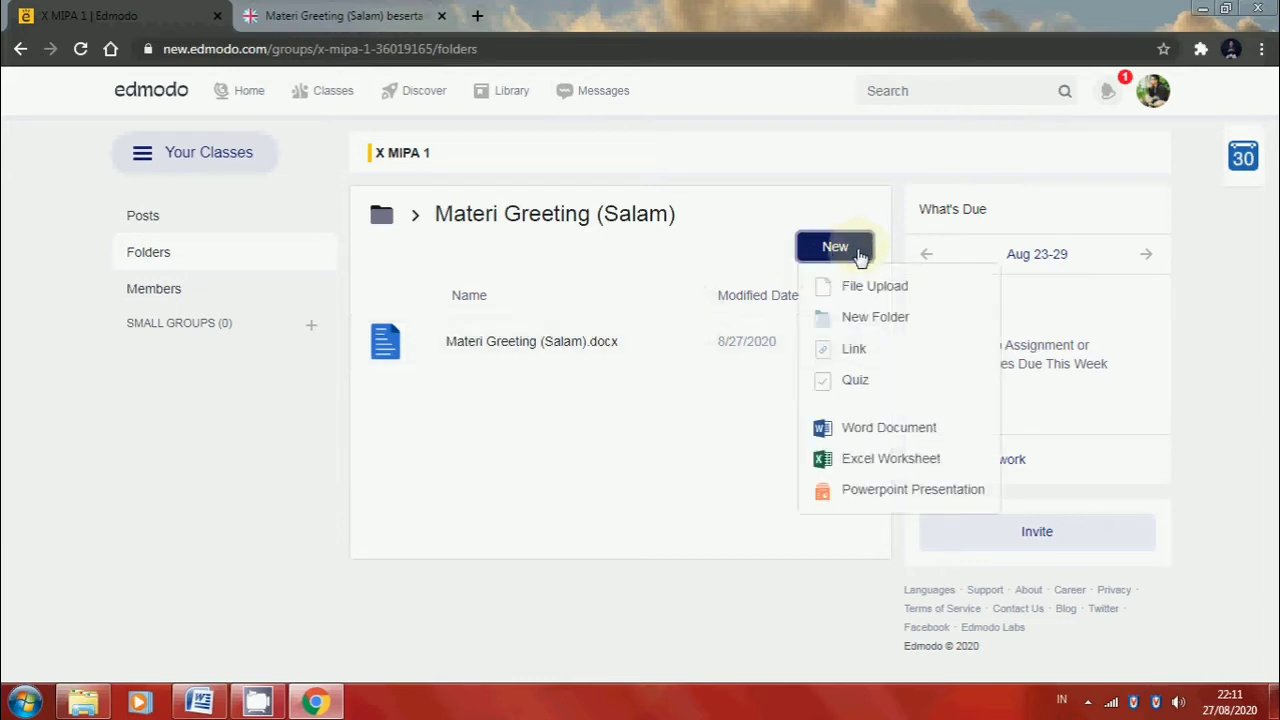
{"action": "left_click", "coordinate": [857, 351]}
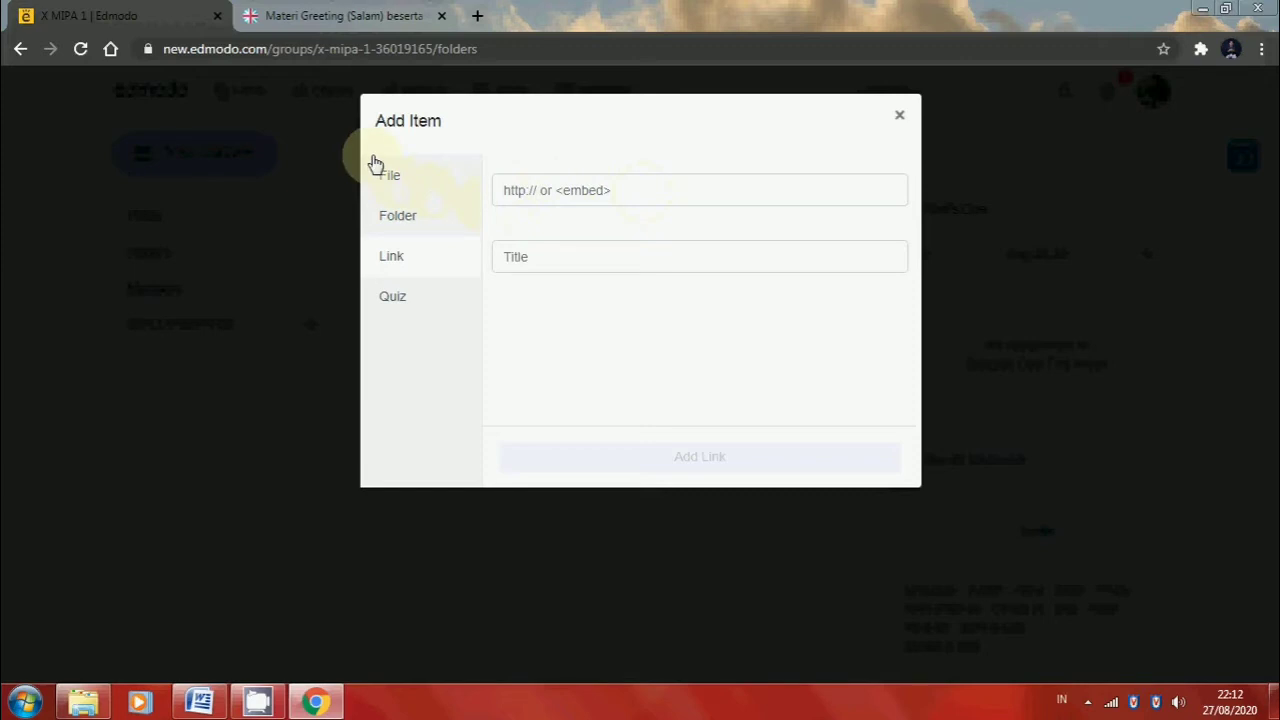
{"action": "left_click", "coordinate": [308, 10]}
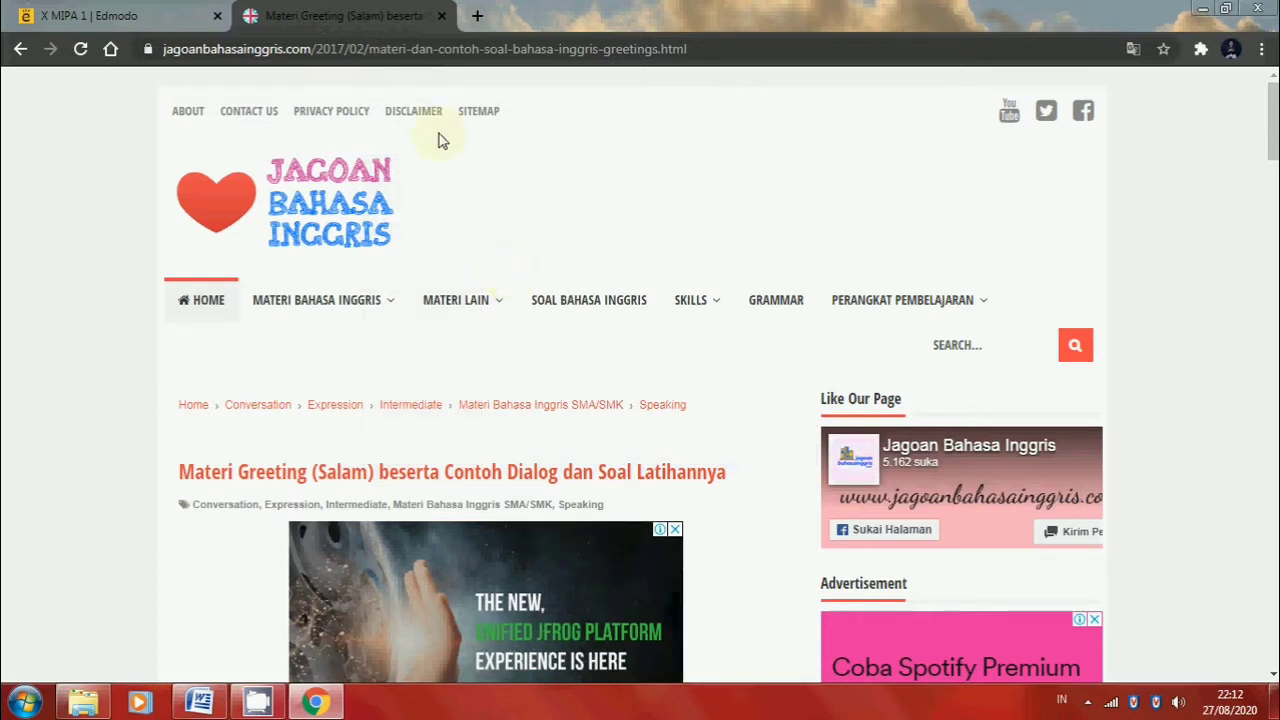
{"action": "left_click", "coordinate": [384, 46]}
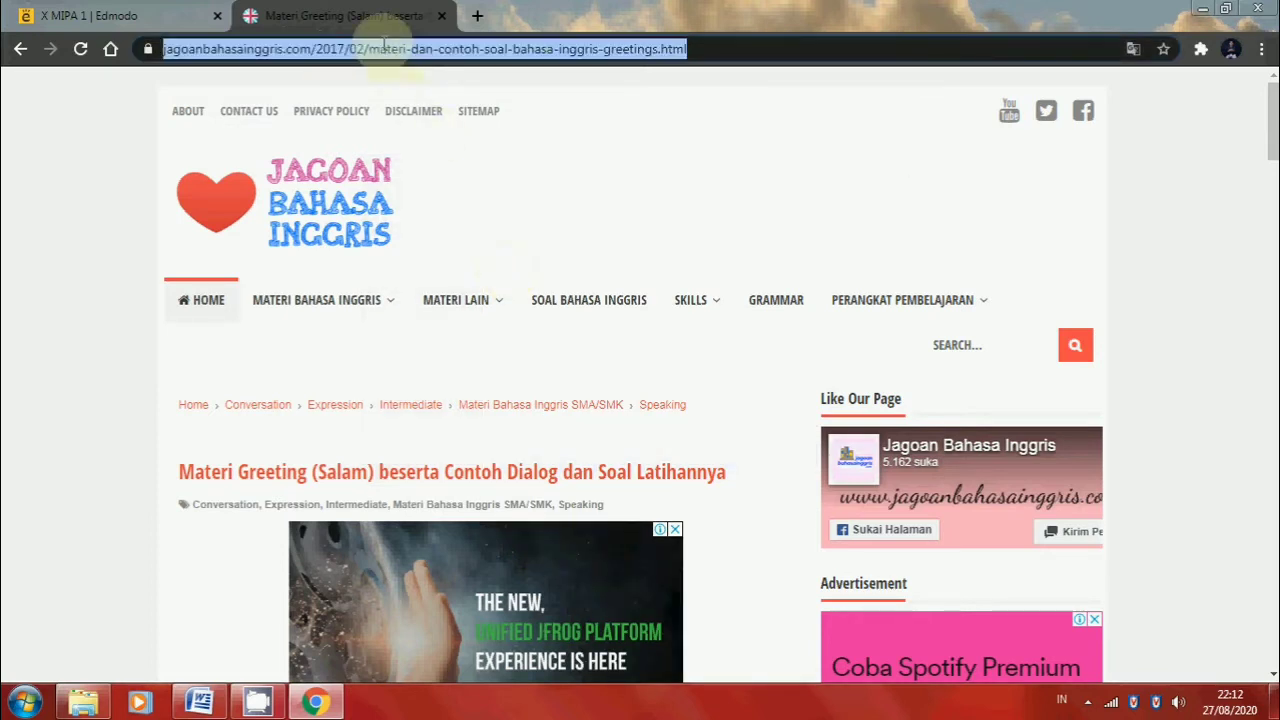
{"action": "left_click", "coordinate": [112, 14]}
{"action": "left_click", "coordinate": [617, 193]}
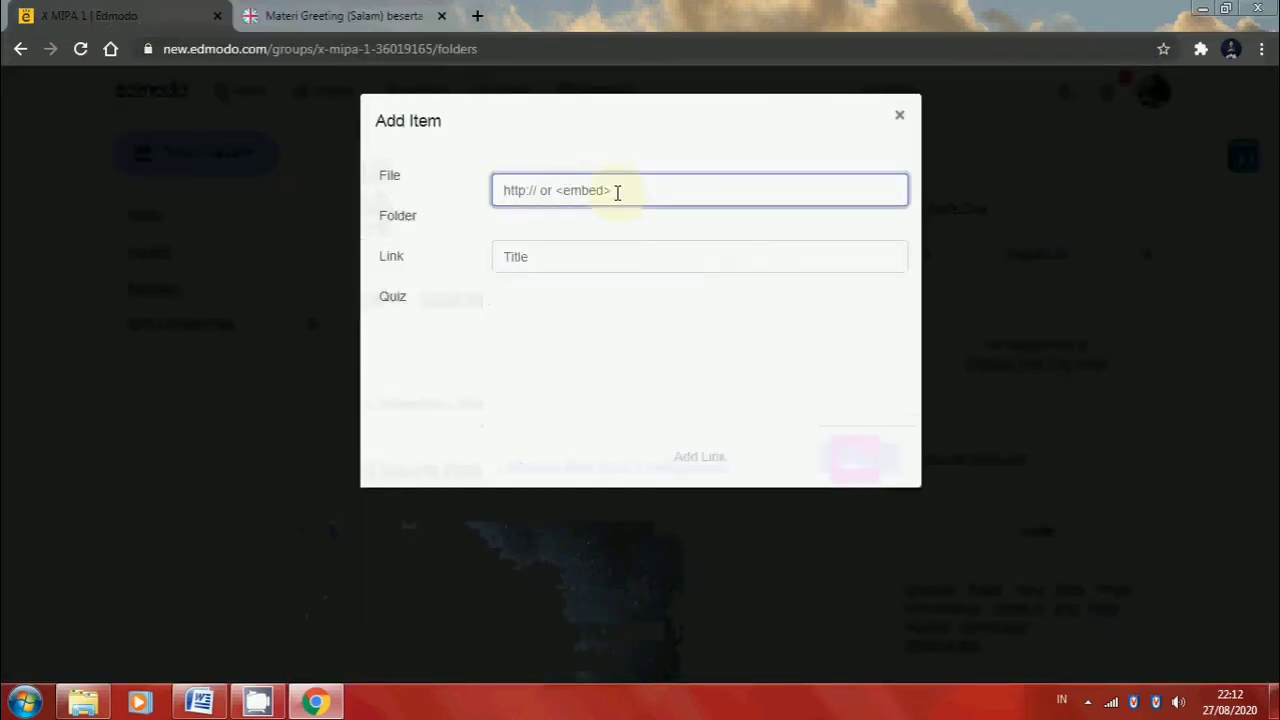
{"action": "key", "text": "ctrl+v"}
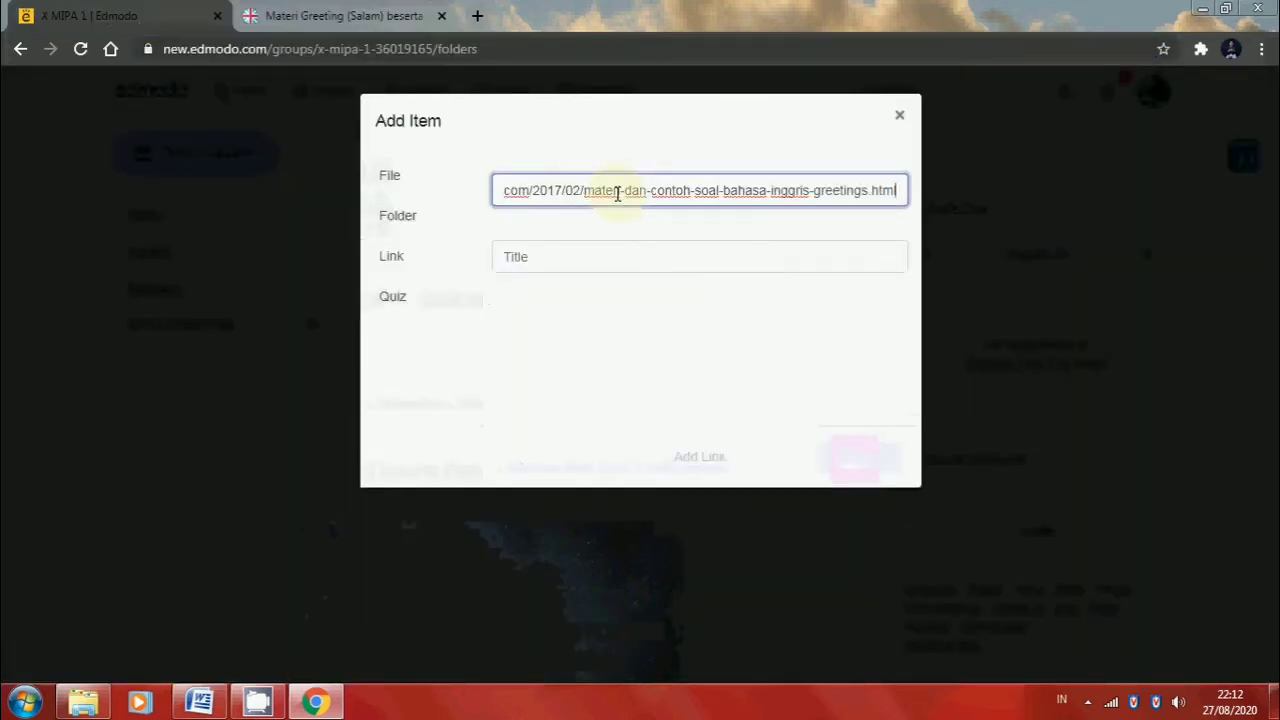
Title the link "Materi Greeting (Salam)" and add it to the folder
{"action": "left_click", "coordinate": [599, 261]}
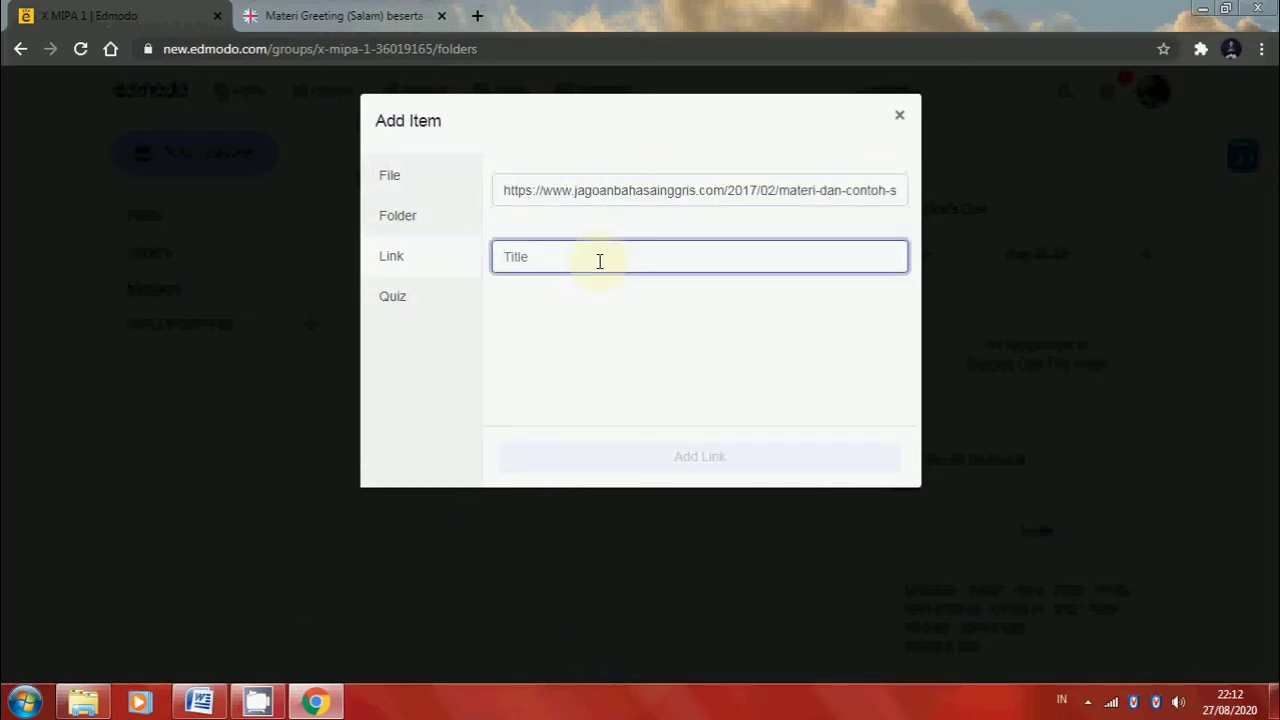
{"action": "key", "text": "ctrl+v"}
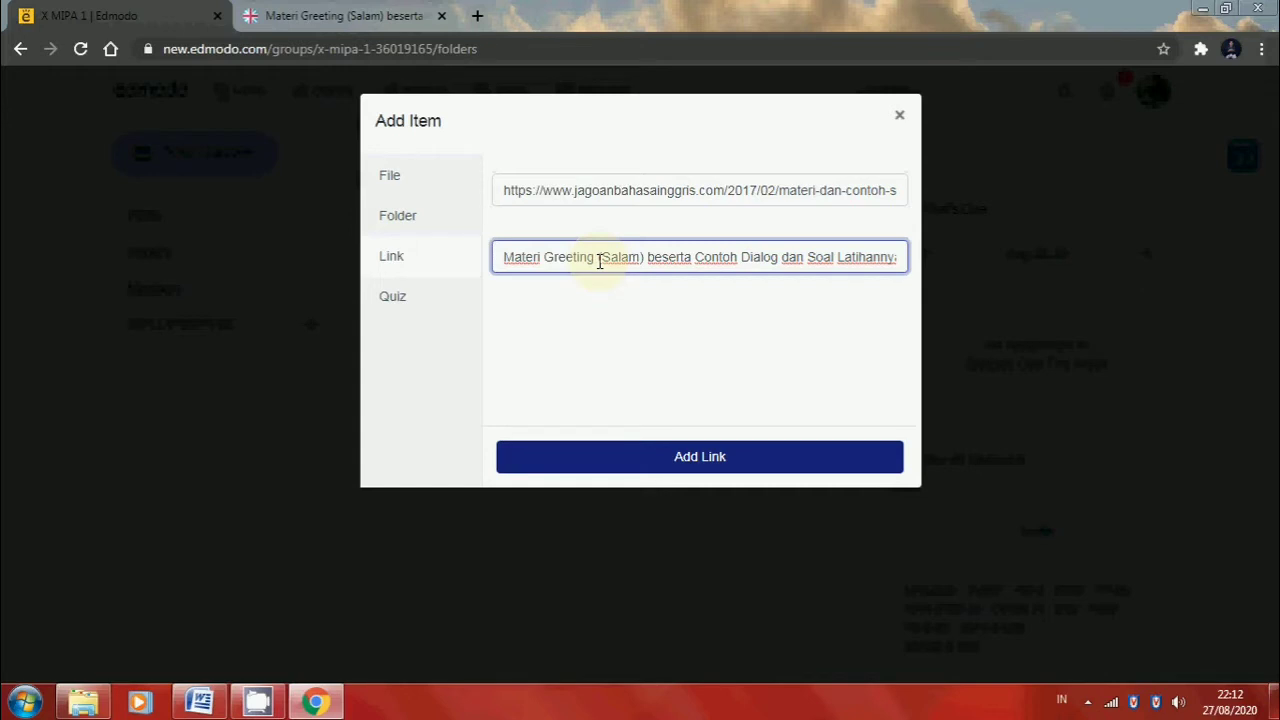
{"action": "key", "text": "ctrl+a"}
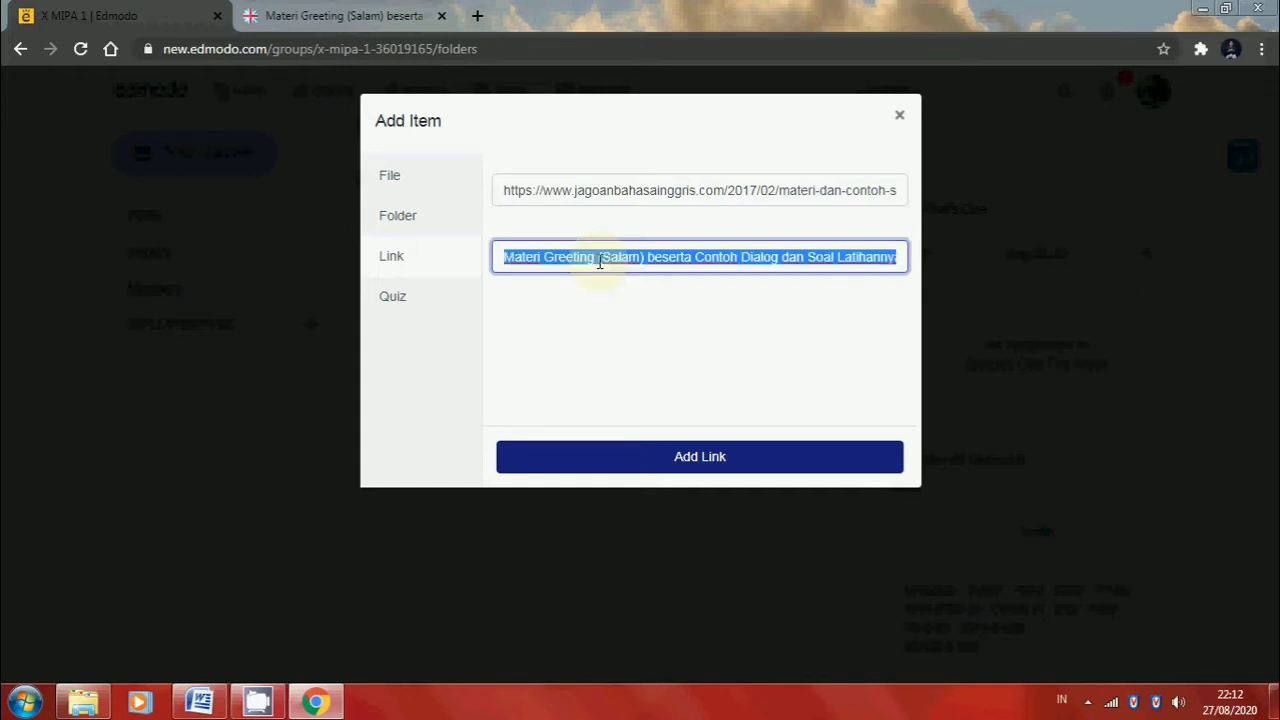
{"action": "key", "text": "BackSpace"}
{"action": "type", "text": "Mater"}
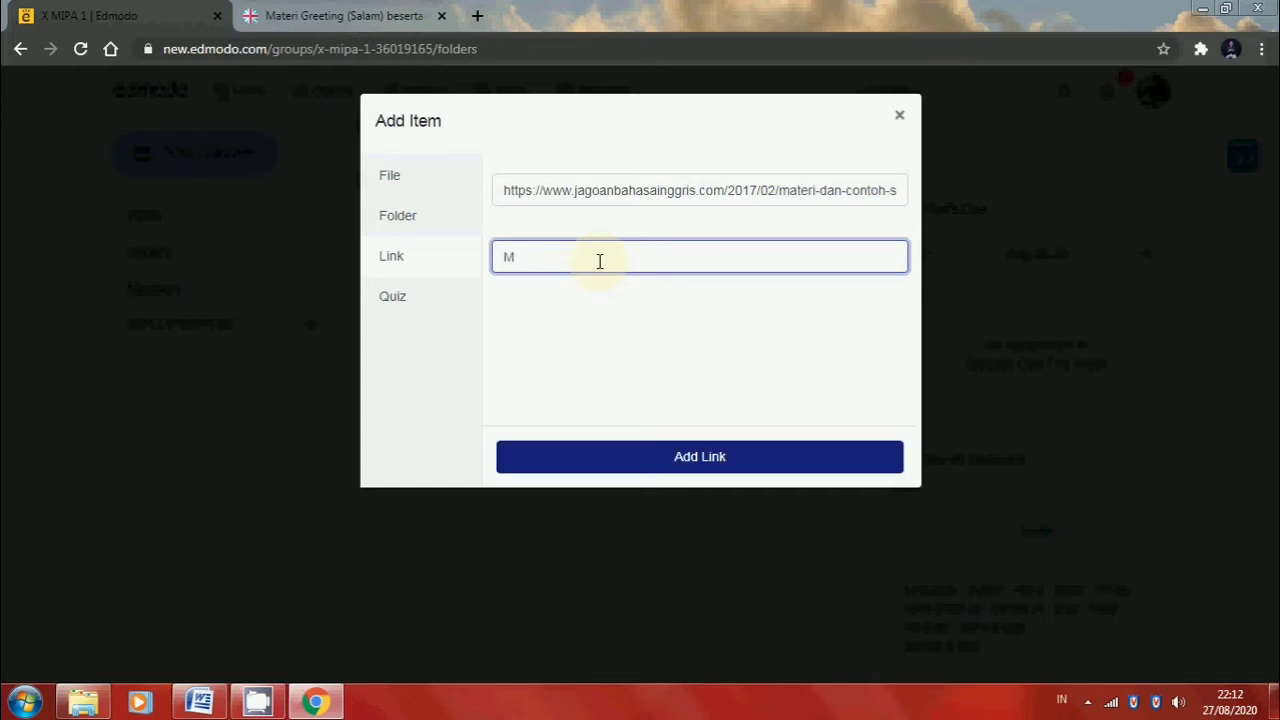
{"action": "type", "text": "i "}
{"action": "type", "text": "Greetin"}
{"action": "type", "text": "gs"}
{"action": "type", "text": "(Salam)"}
{"action": "left_click", "coordinate": [731, 460]}
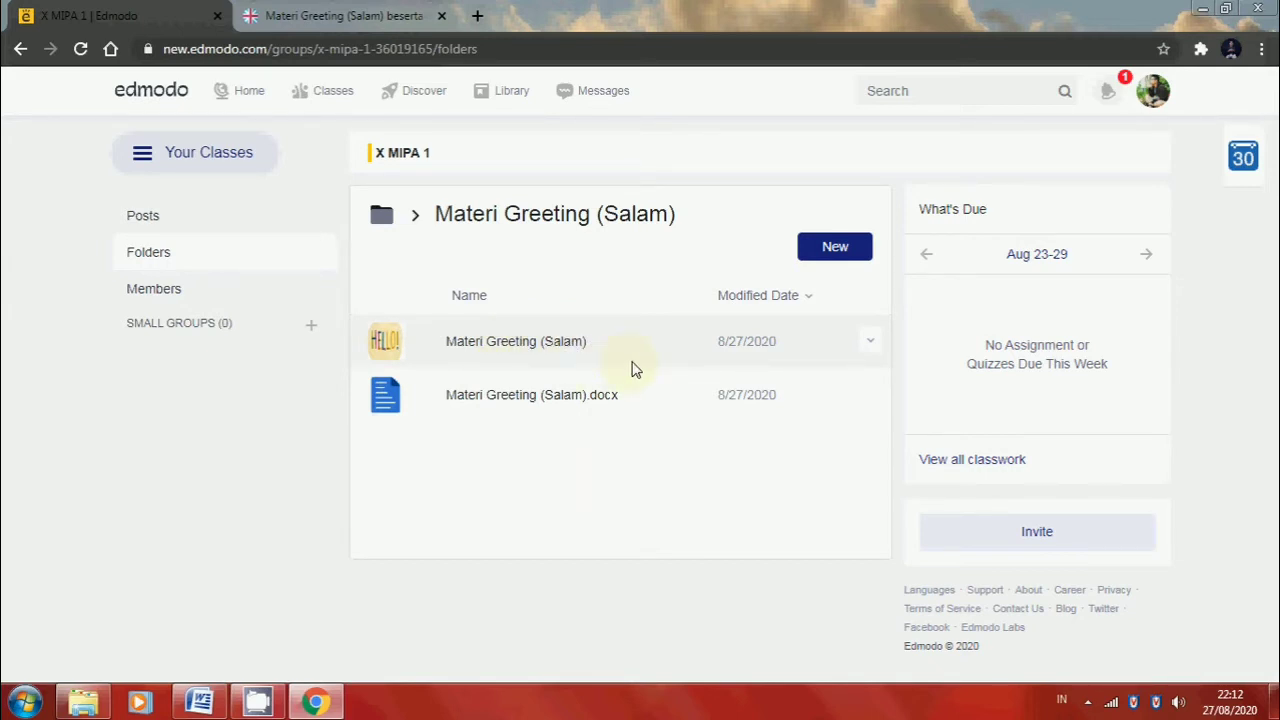
Create a new quiz from the folder and title it "Soal Greeting"
{"action": "left_click", "coordinate": [853, 259]}
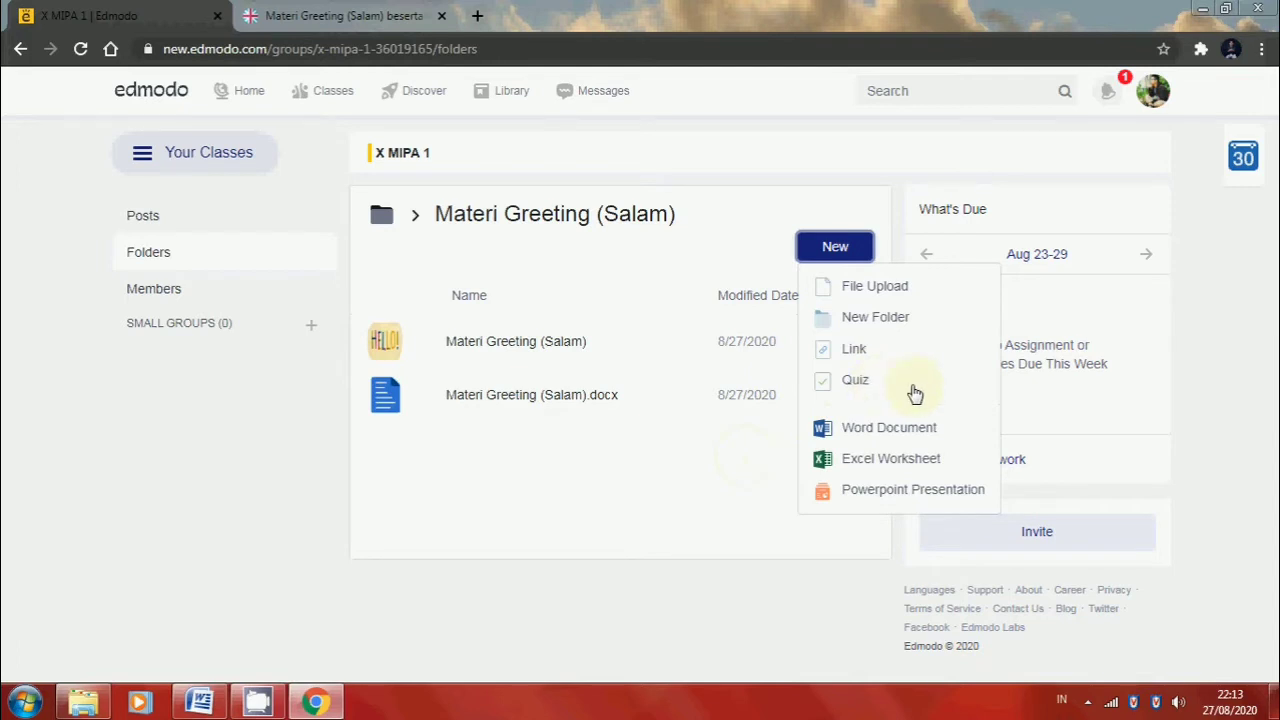
{"action": "left_click", "coordinate": [860, 382]}
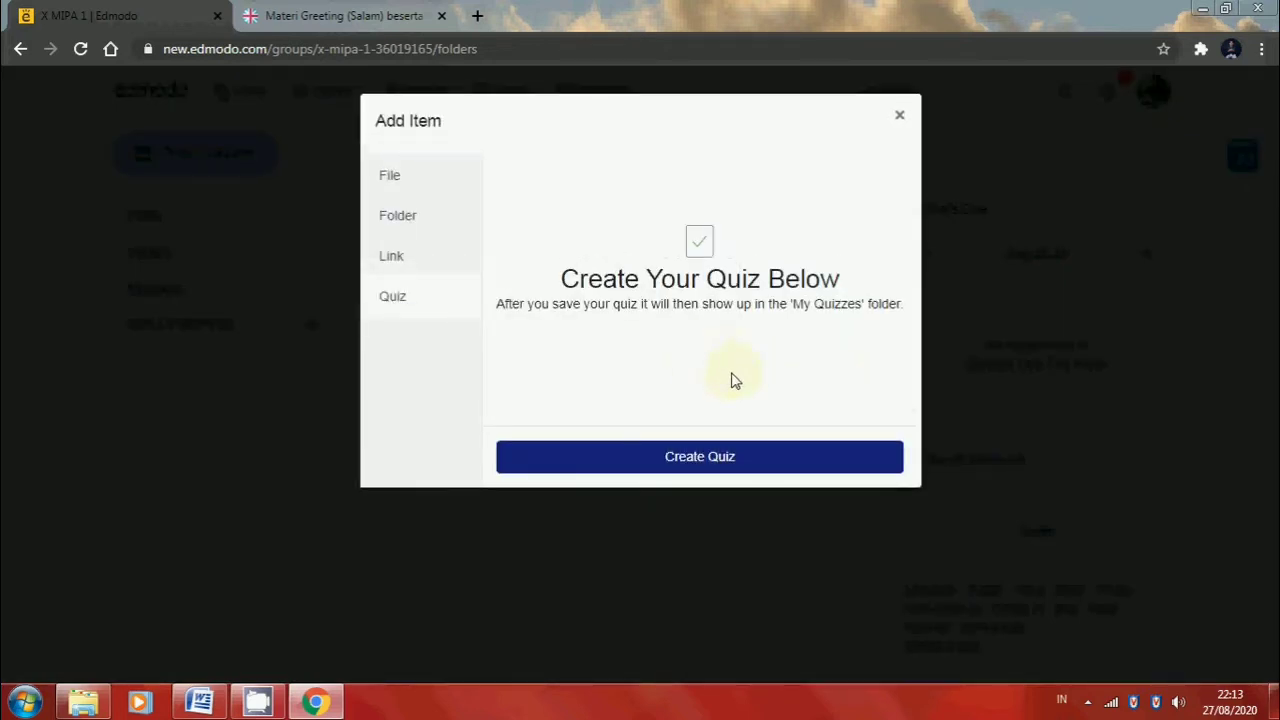
{"action": "left_click", "coordinate": [737, 457]}
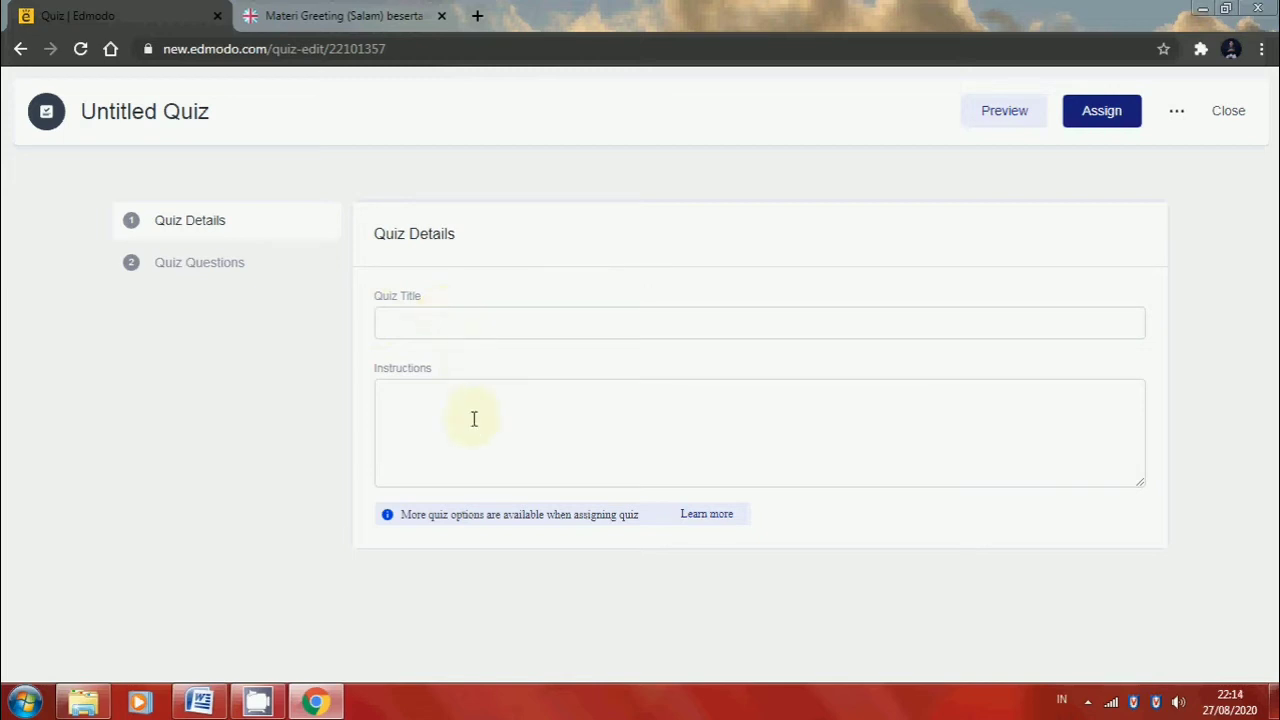
{"action": "left_click", "coordinate": [435, 336]}
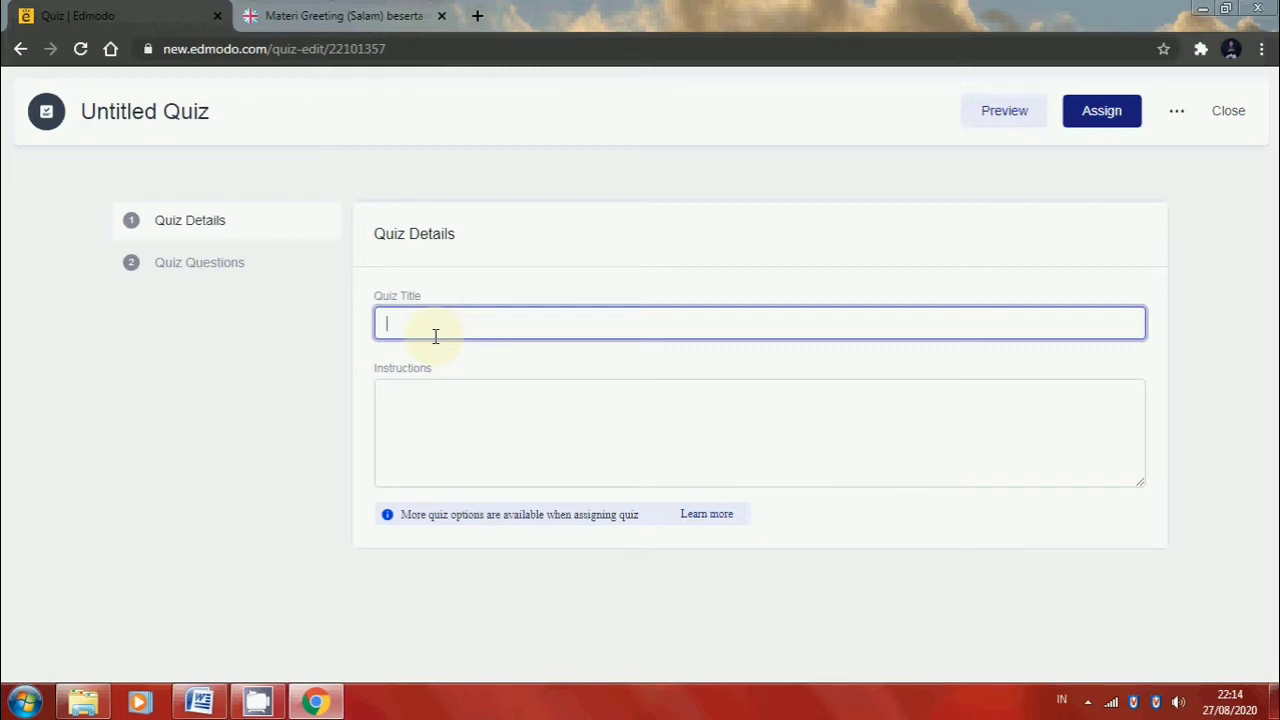
{"action": "type", "text": "Soal"}
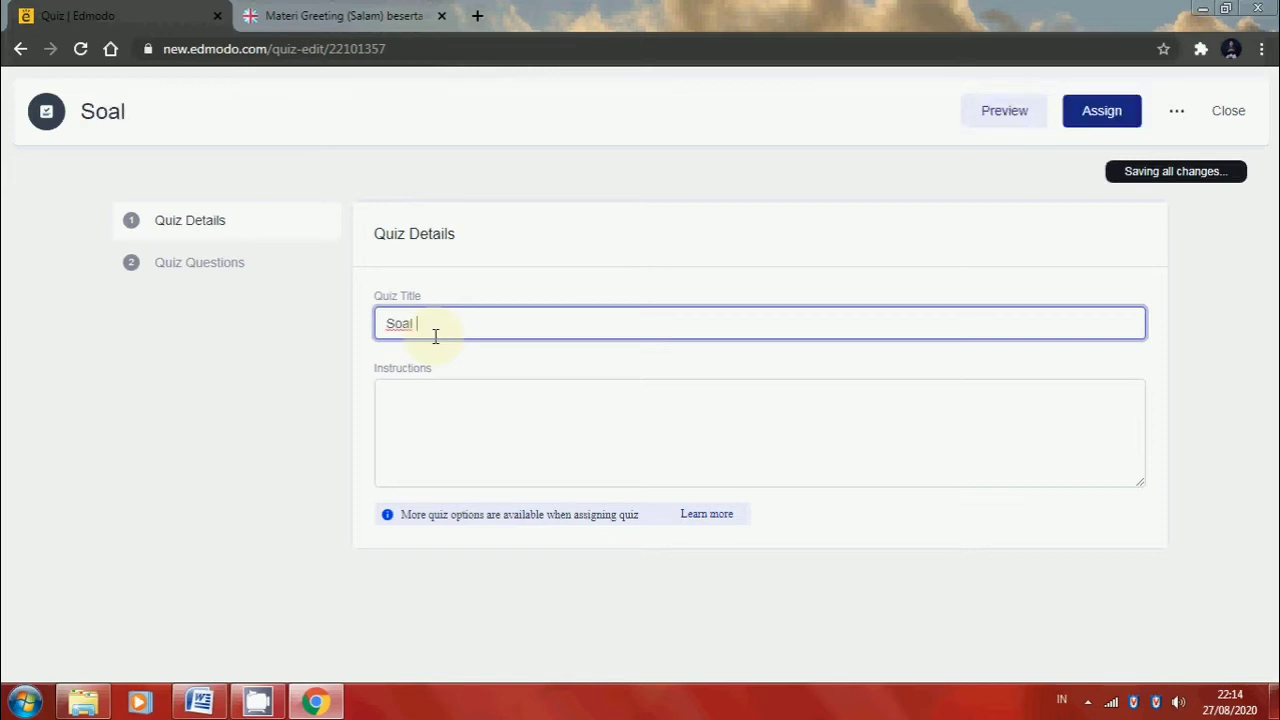
{"action": "type", "text": " Greet"}
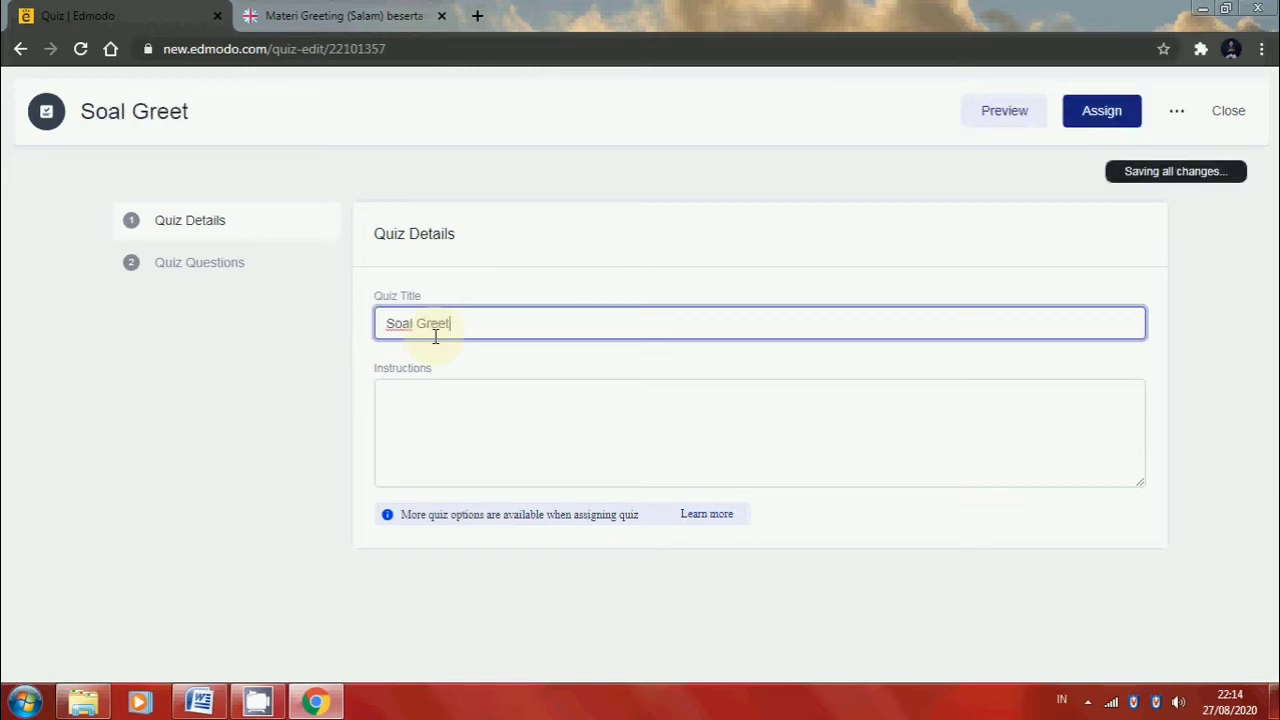
{"action": "type", "text": "ing"}
Enter "Answer the questions." as the quiz instructions
{"action": "left_click", "coordinate": [432, 395]}
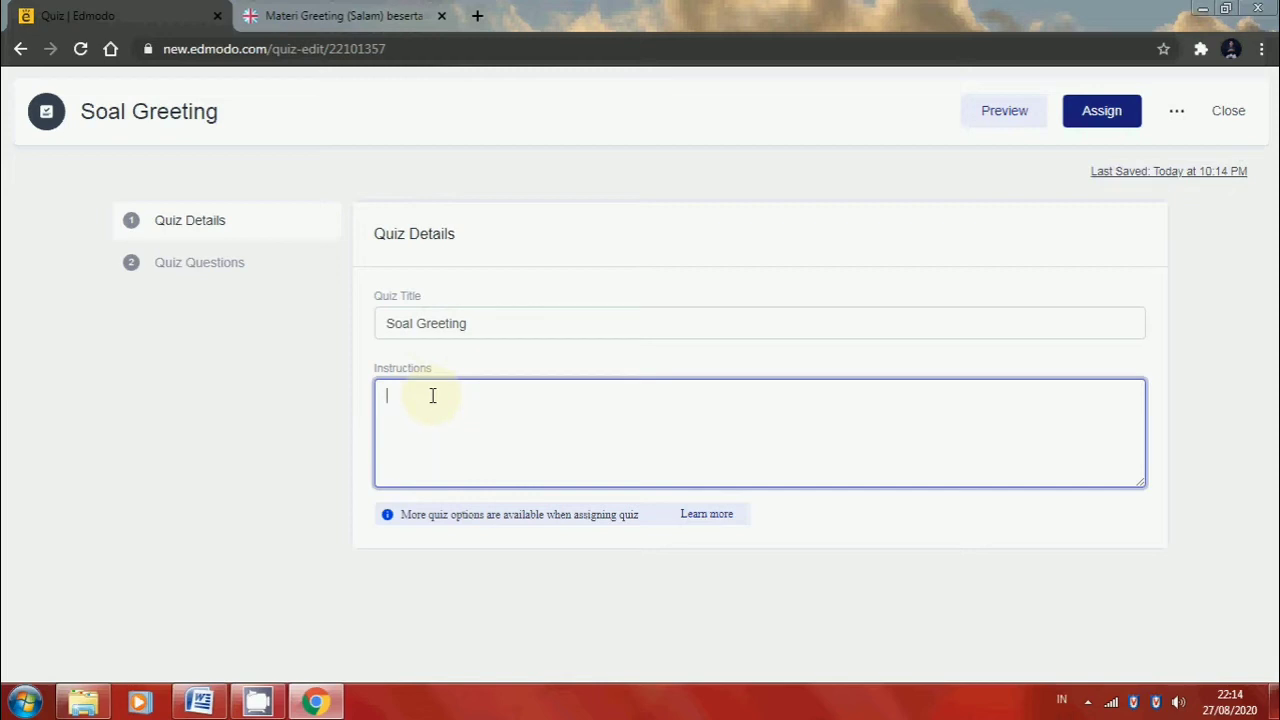
{"action": "type", "text": "Answer"}
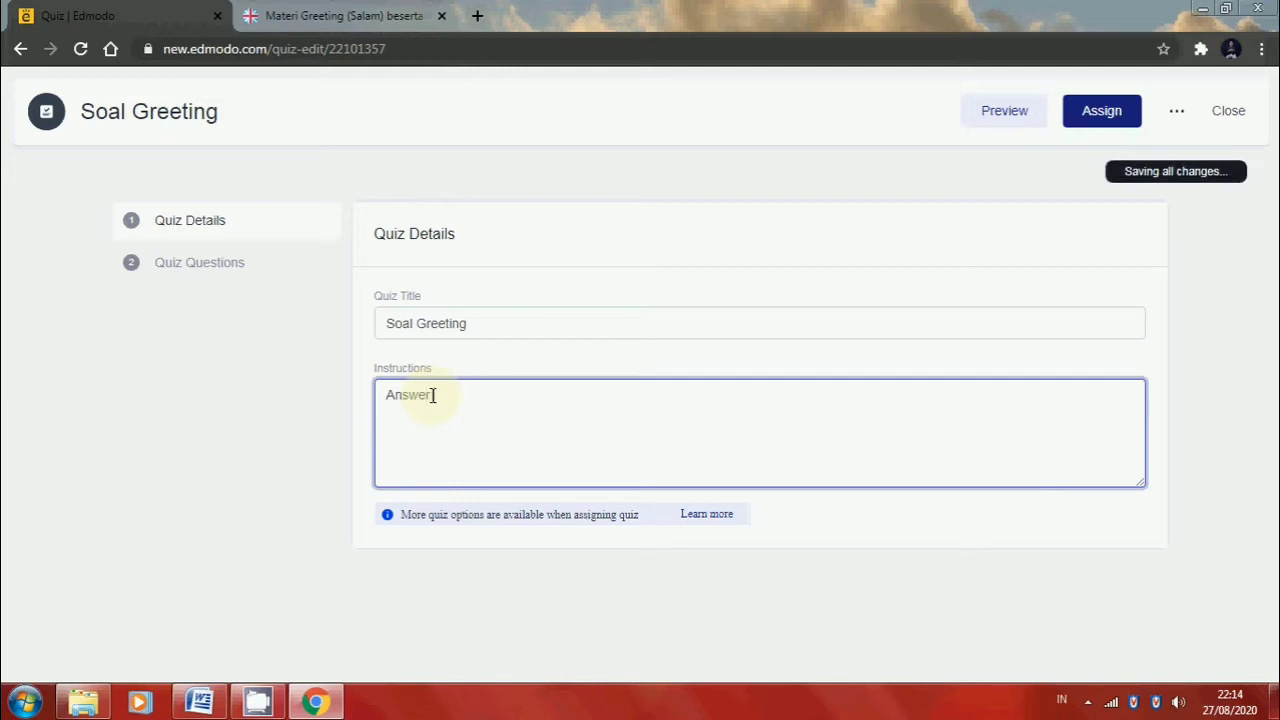
{"action": "type", "text": " the questions"}
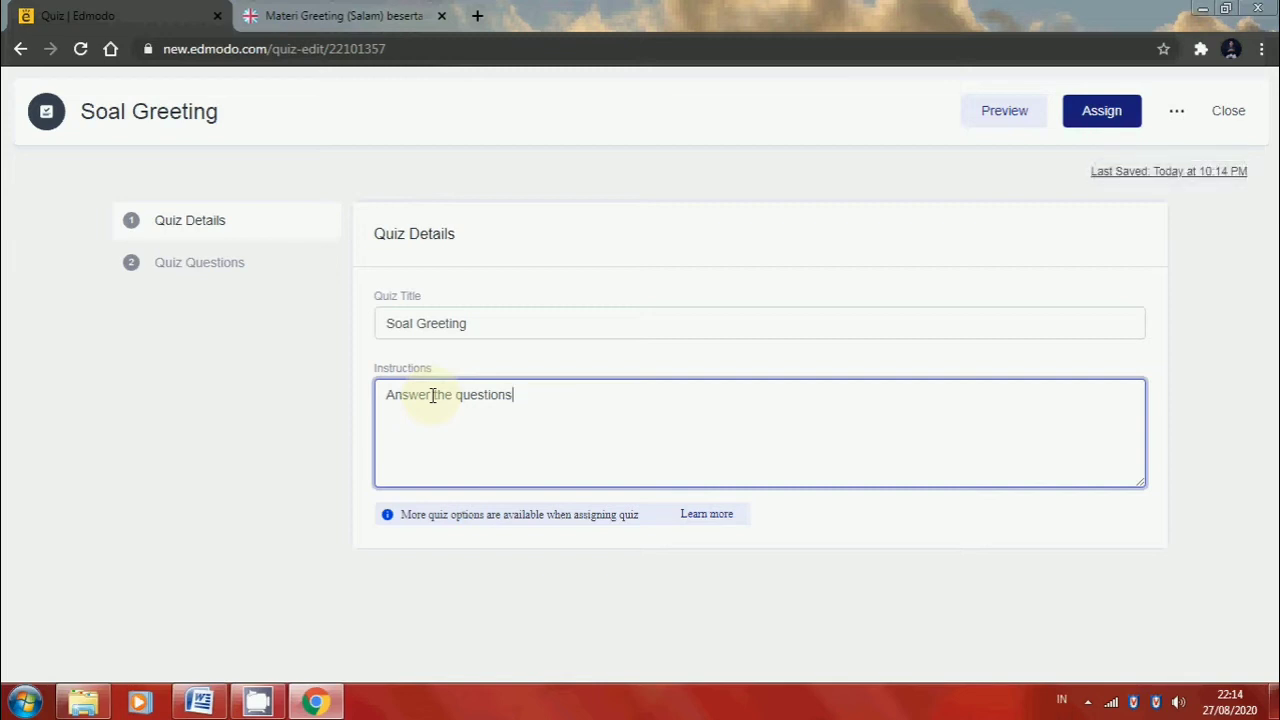
{"action": "type", "text": "."}
Set the first quiz question's type to Multiple Choice, and switch to the Word document "Soal Pilihan Ganda"
{"action": "left_click", "coordinate": [234, 268]}
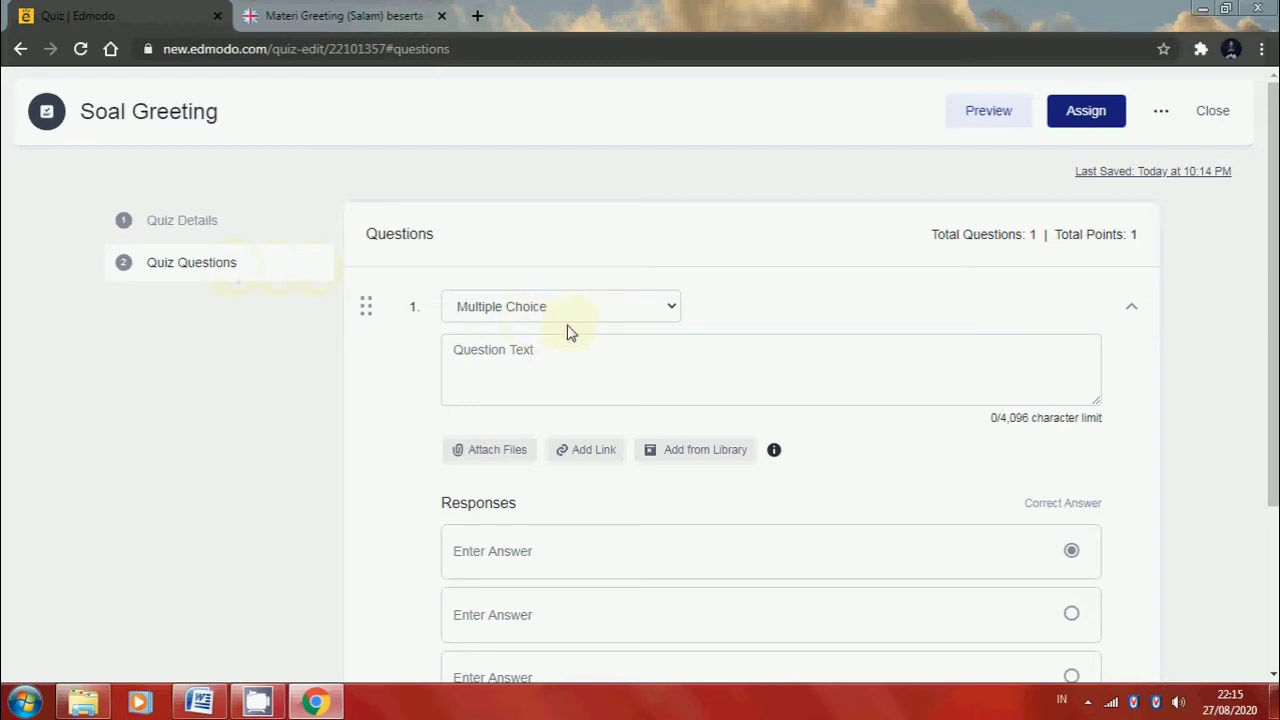
{"action": "left_click", "coordinate": [648, 319]}
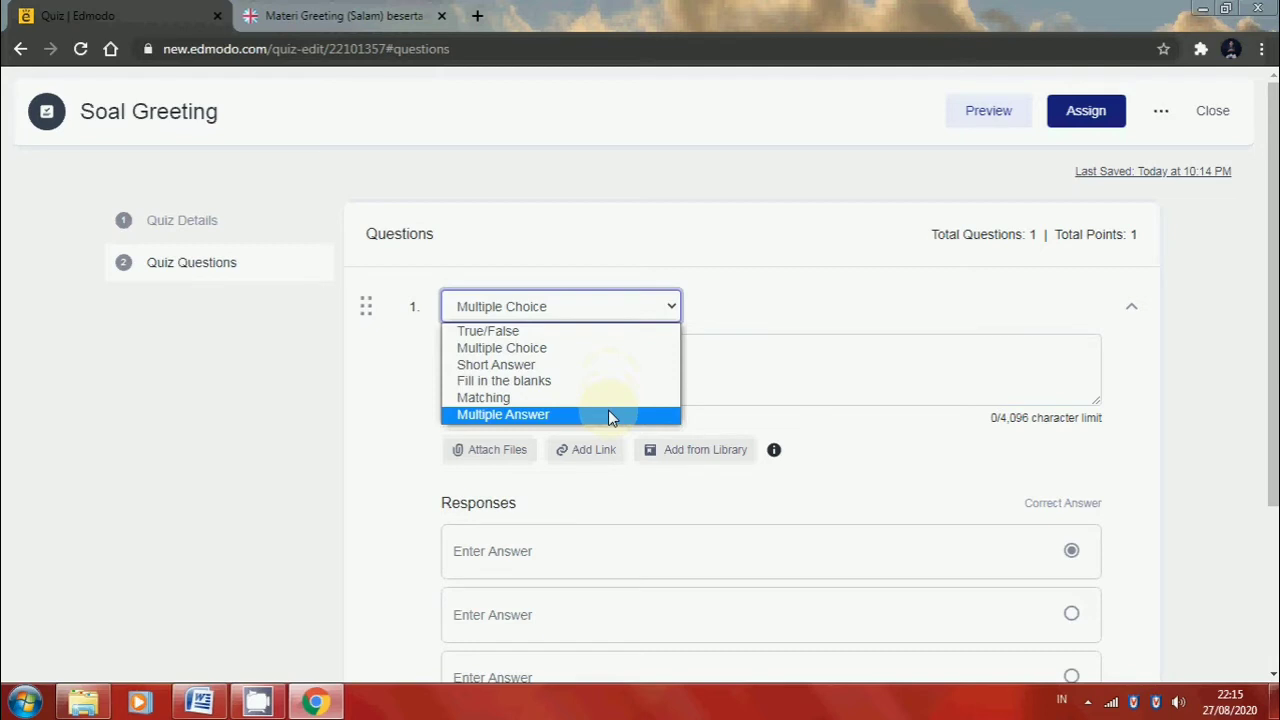
{"action": "left_click", "coordinate": [597, 347]}
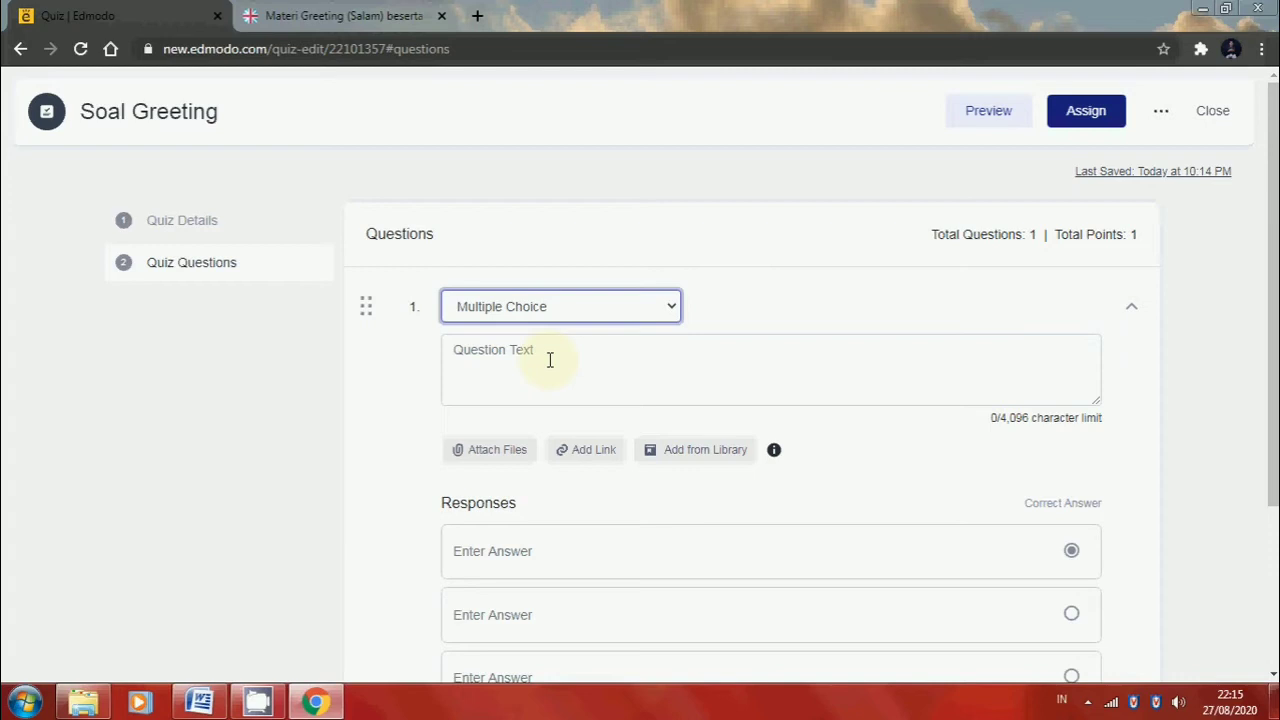
{"action": "left_click", "coordinate": [201, 700]}
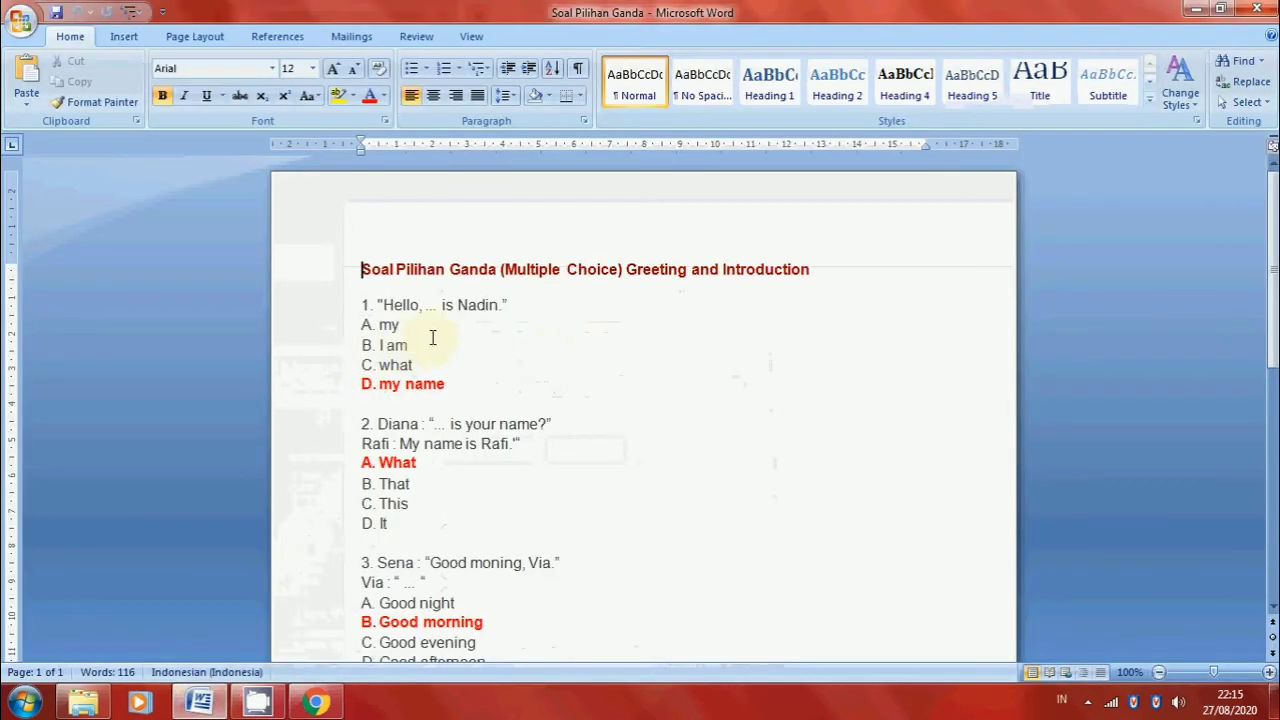
Copy the text of question 1 from the Word document into the first quiz question's text in Edmodo
{"action": "left_click_drag", "start_coordinate": [520, 305], "coordinate": [386, 312]}
{"action": "key", "text": "ctrl+c"}
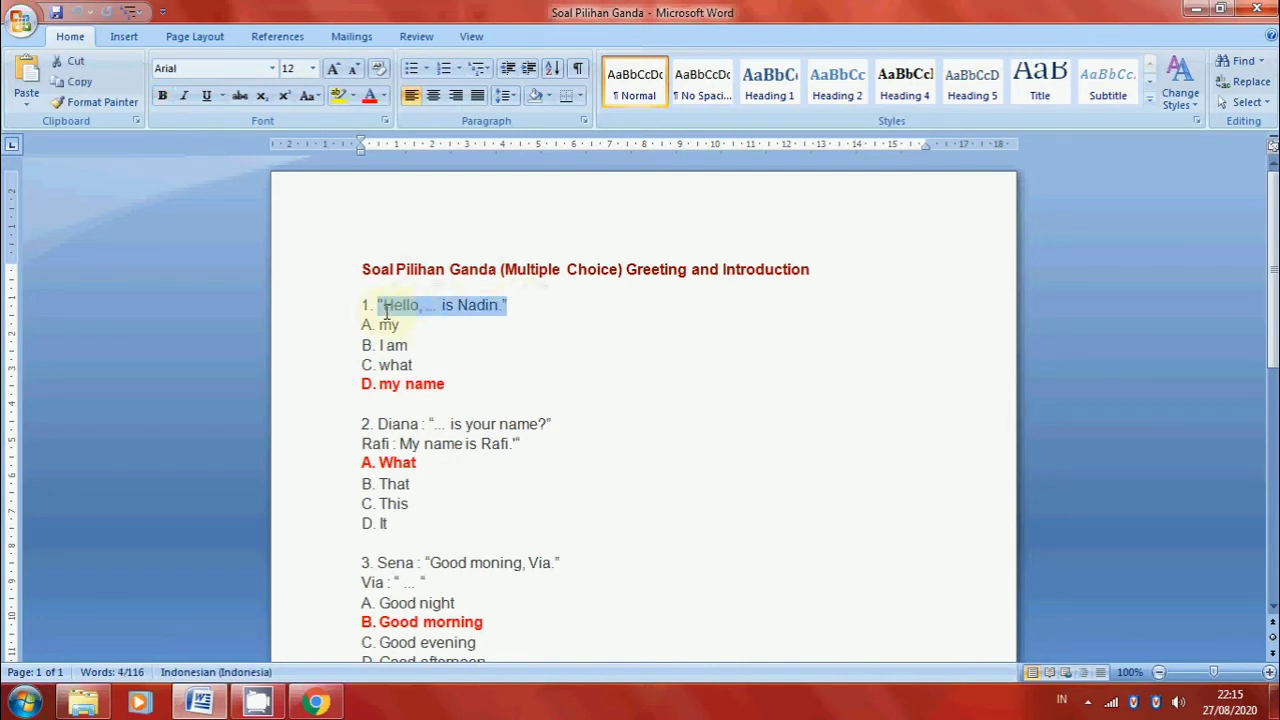
{"action": "left_click", "coordinate": [314, 698]}
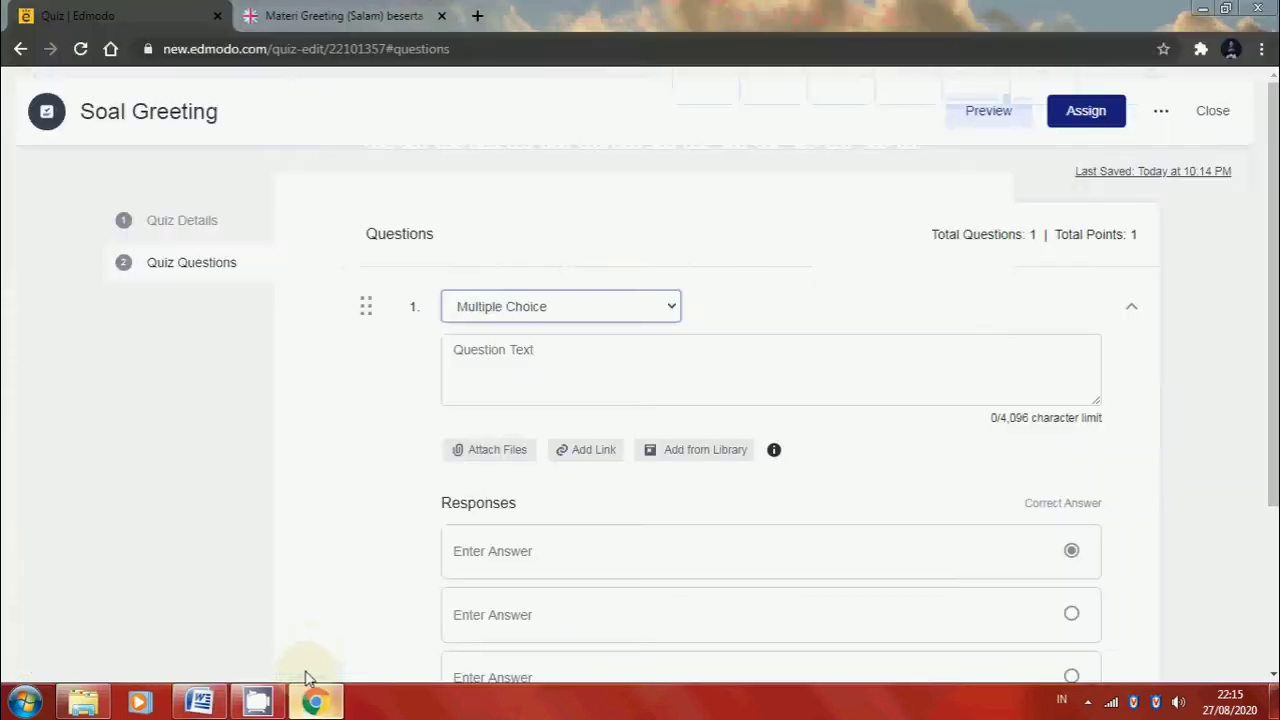
{"action": "left_click", "coordinate": [474, 364]}
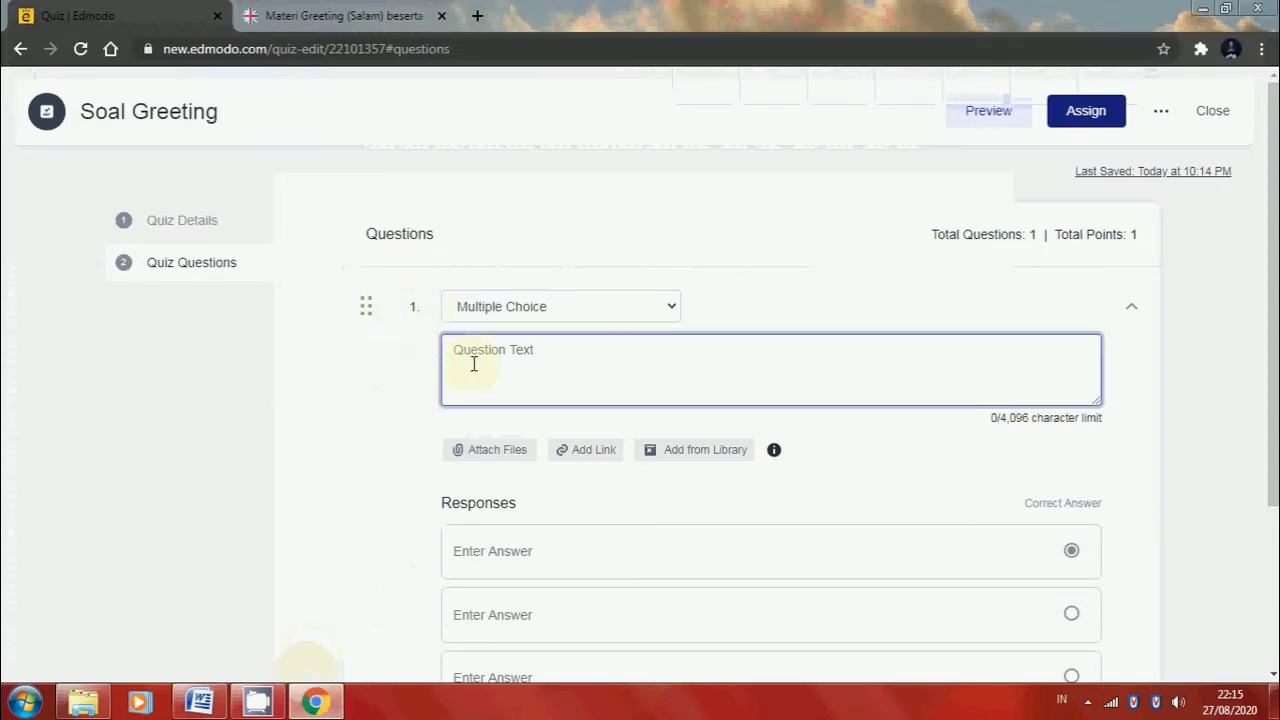
{"action": "key", "text": "ctrl+v"}
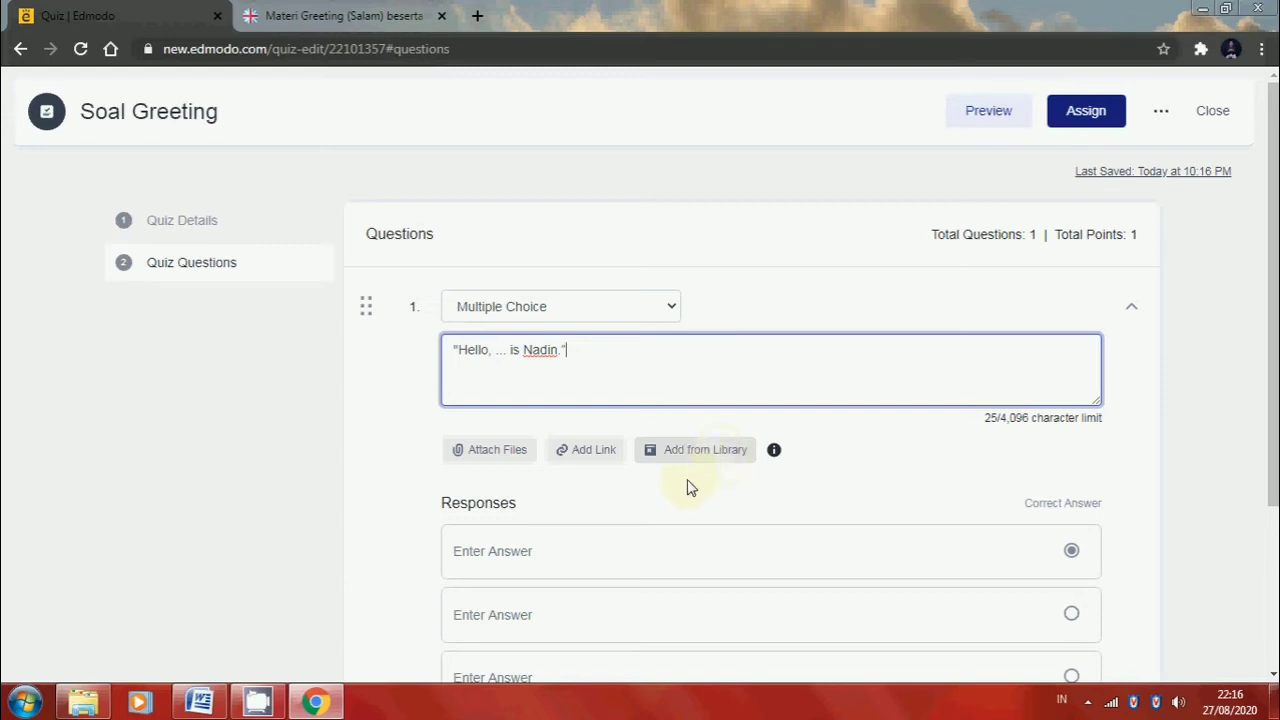
Copy answer "A. my" from the Word document into the first response of quiz question 1 in Edmodo
{"action": "scroll", "coordinate": [643, 500], "scroll_direction": "down", "scroll_amount": 1}
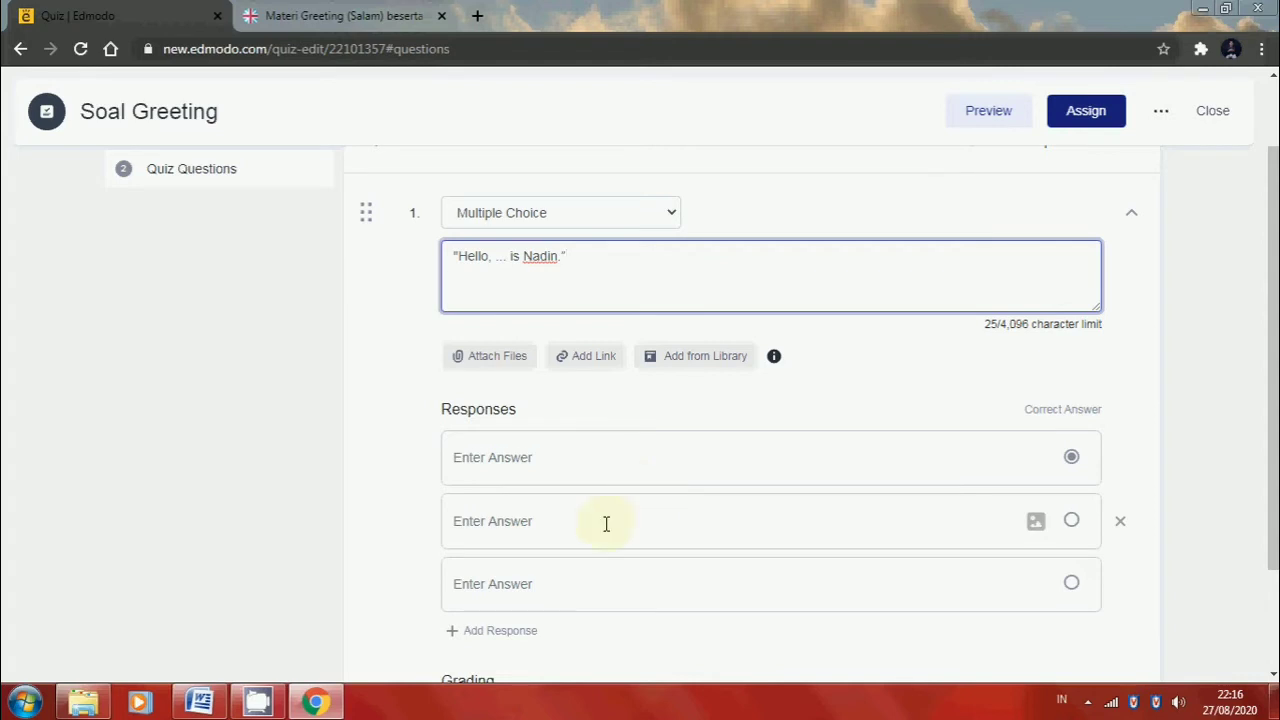
{"action": "scroll", "coordinate": [606, 523], "scroll_direction": "down", "scroll_amount": 1}
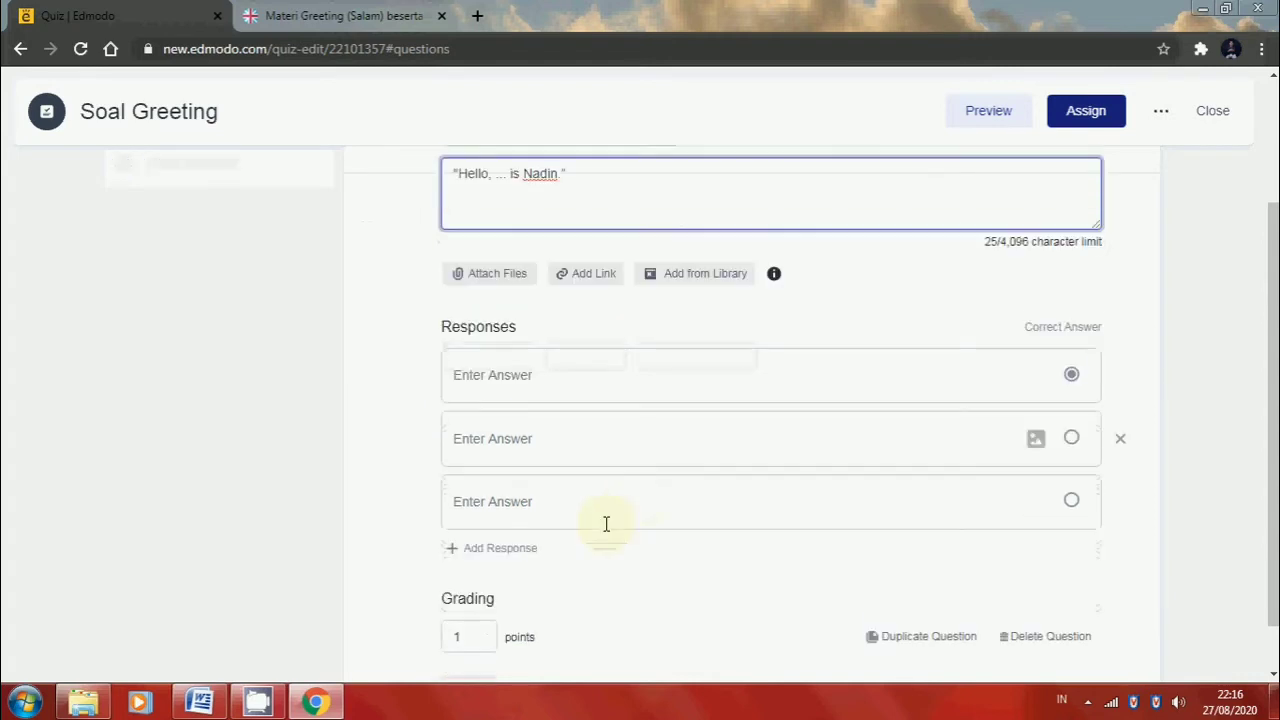
{"action": "left_click", "coordinate": [536, 361]}
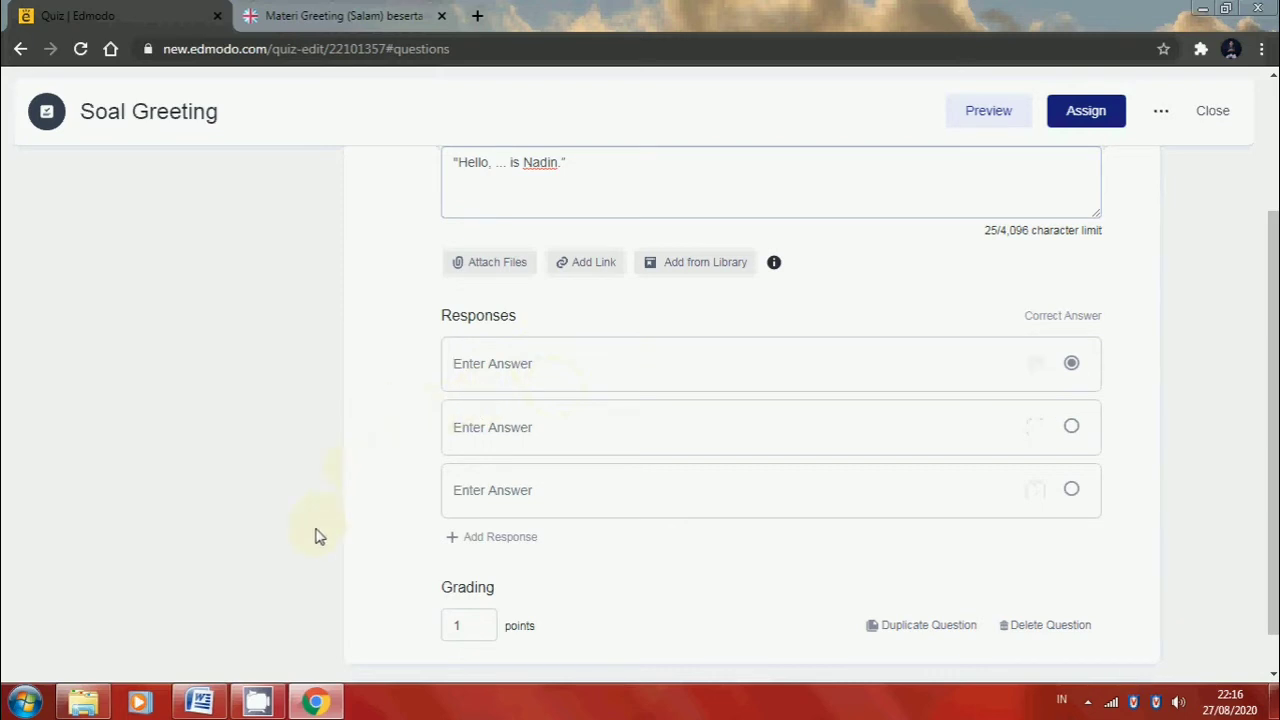
{"action": "left_click", "coordinate": [199, 703]}
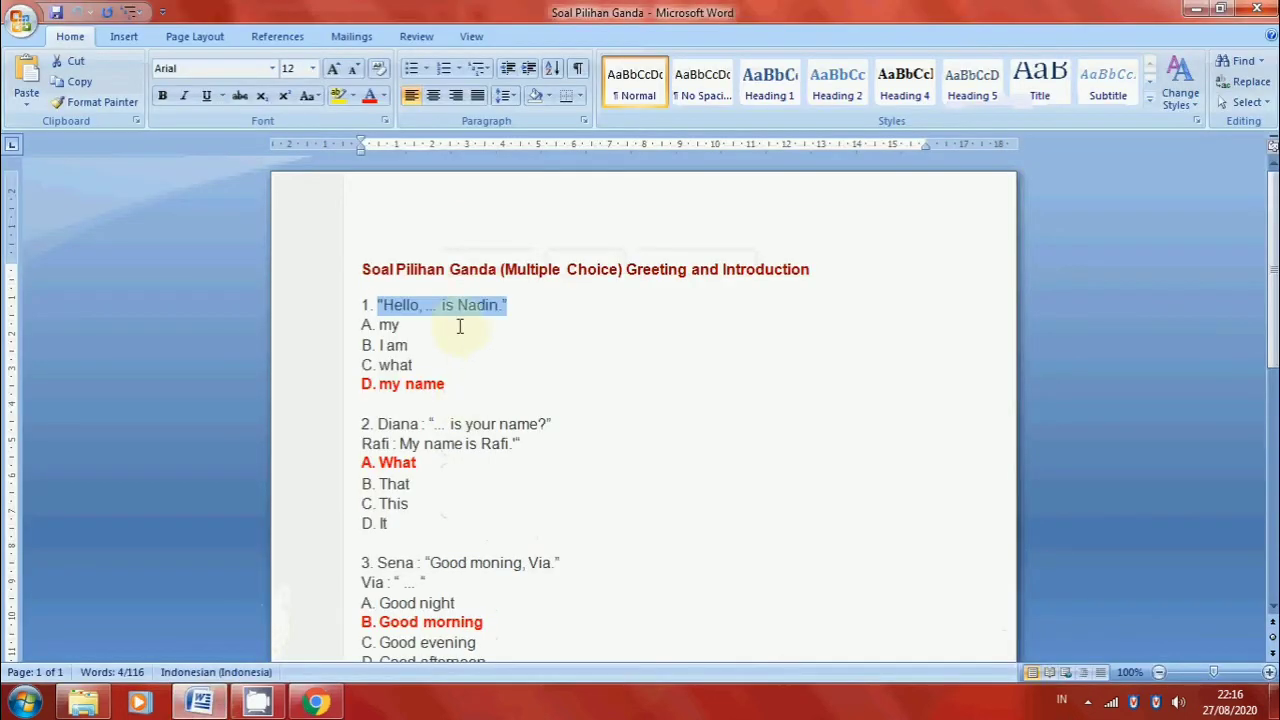
{"action": "left_click_drag", "start_coordinate": [400, 325], "coordinate": [377, 327]}
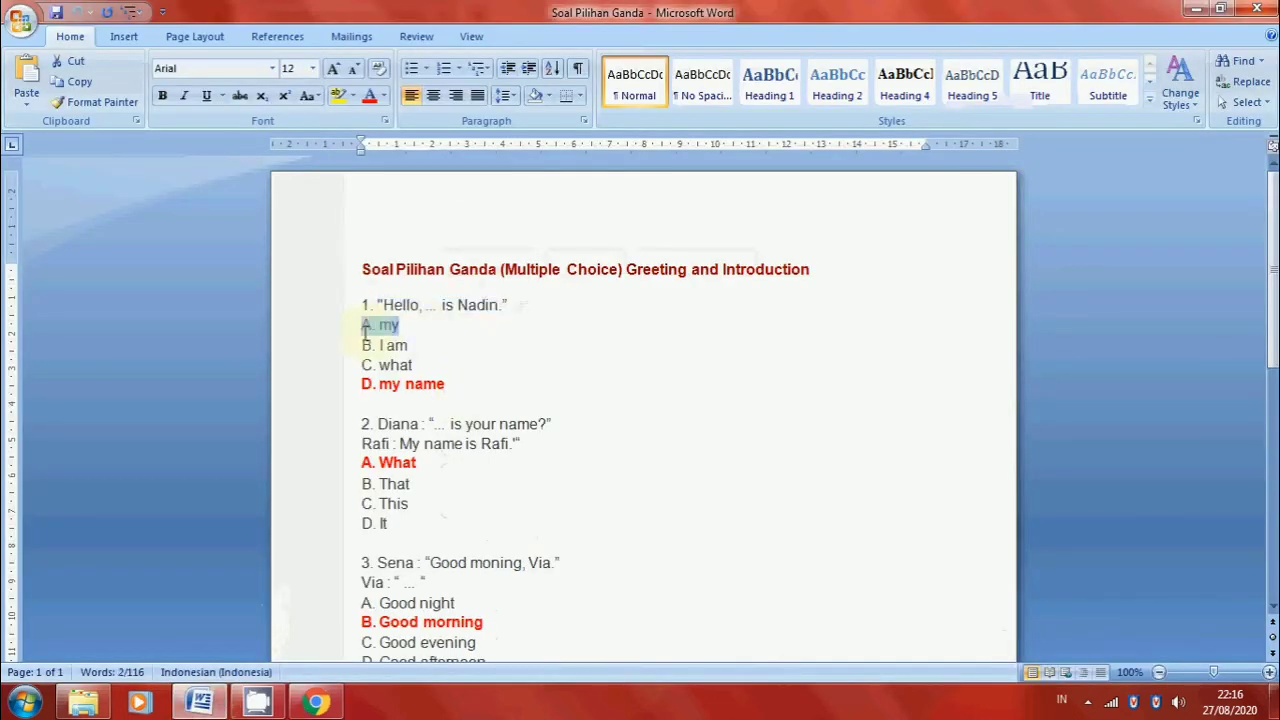
{"action": "left_click", "coordinate": [320, 704]}
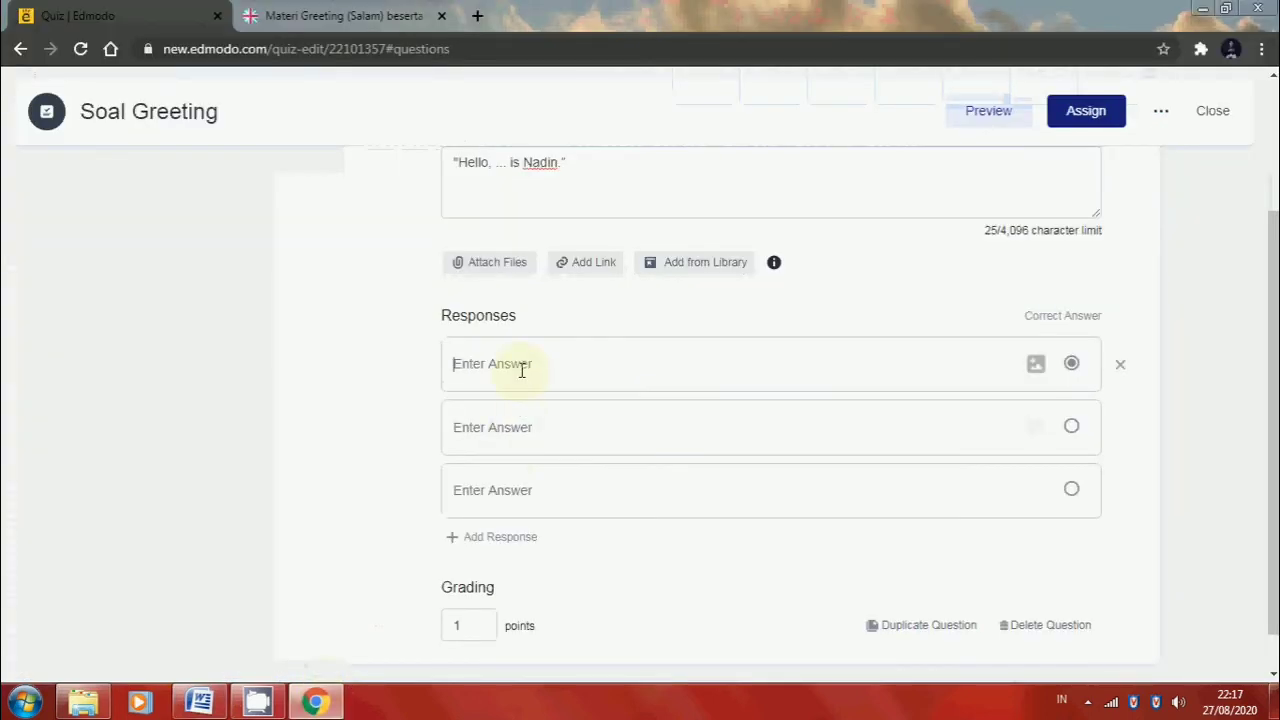
{"action": "type", "text": "A. my"}
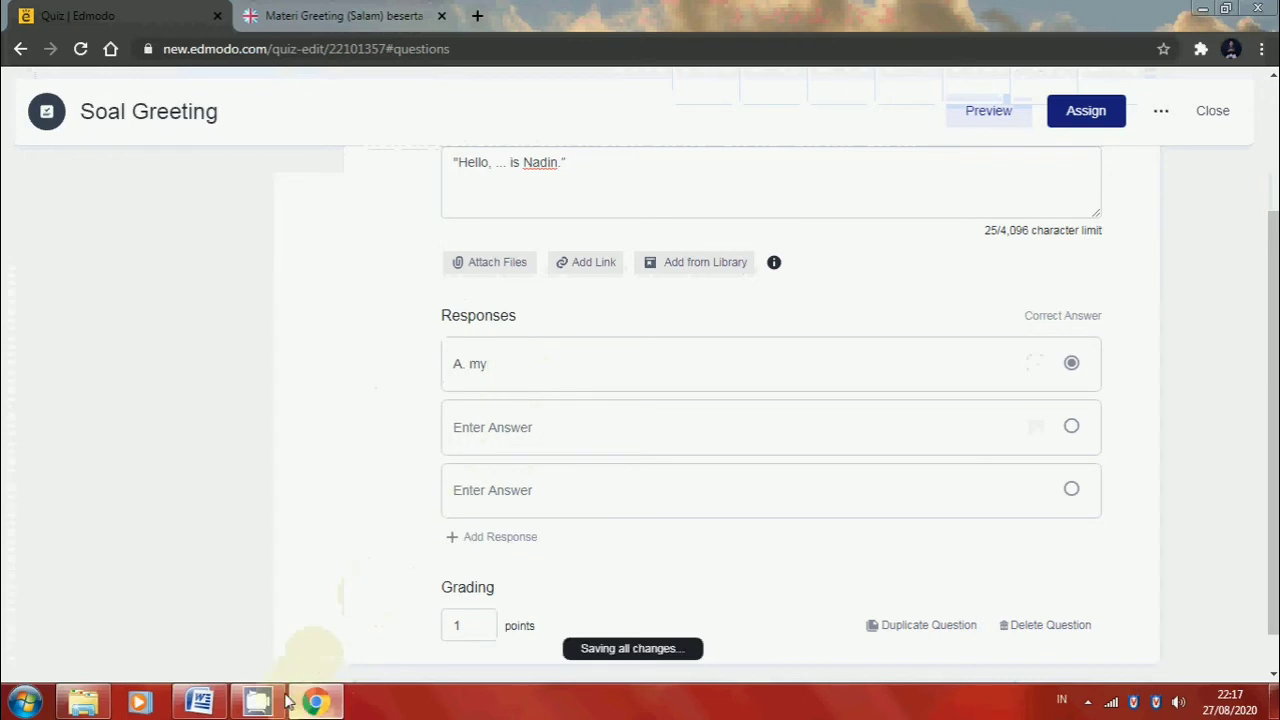
Copy answer "B. I am" from the Word document into the second response of quiz question 1 in Edmodo
{"action": "left_click", "coordinate": [199, 703]}
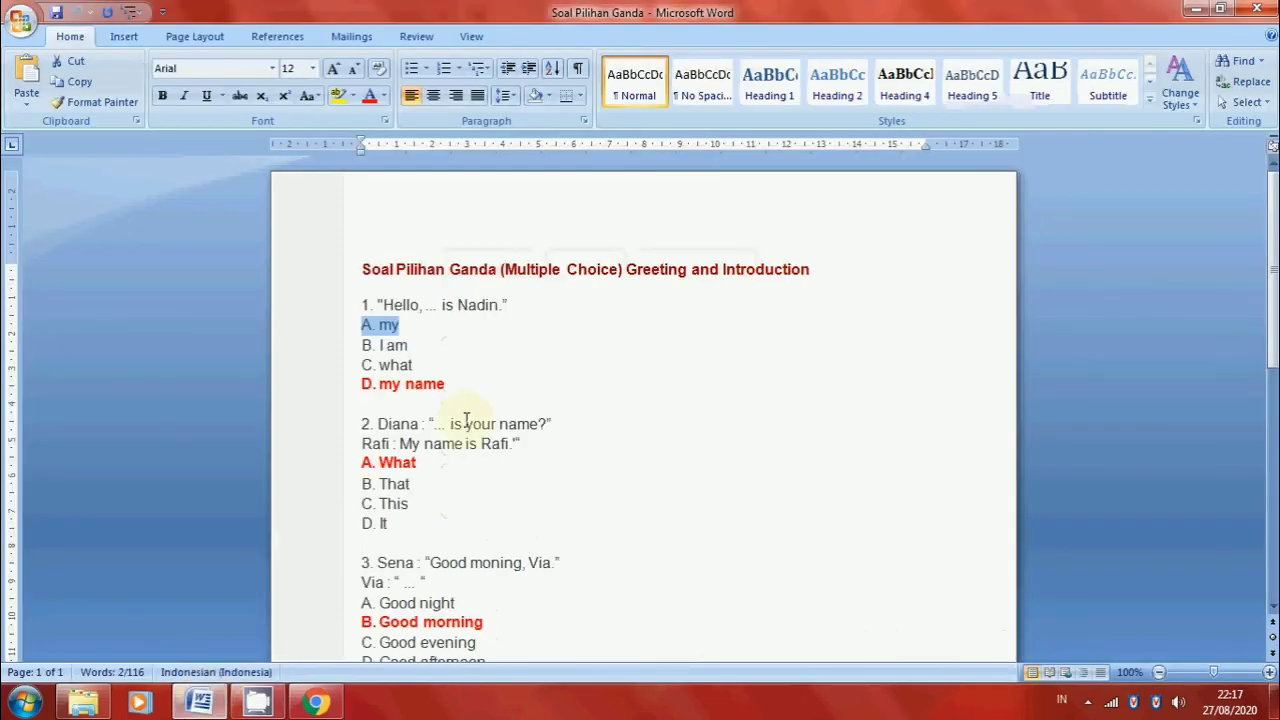
{"action": "left_click_drag", "start_coordinate": [410, 345], "coordinate": [364, 348]}
{"action": "key", "text": "ctrl+c"}
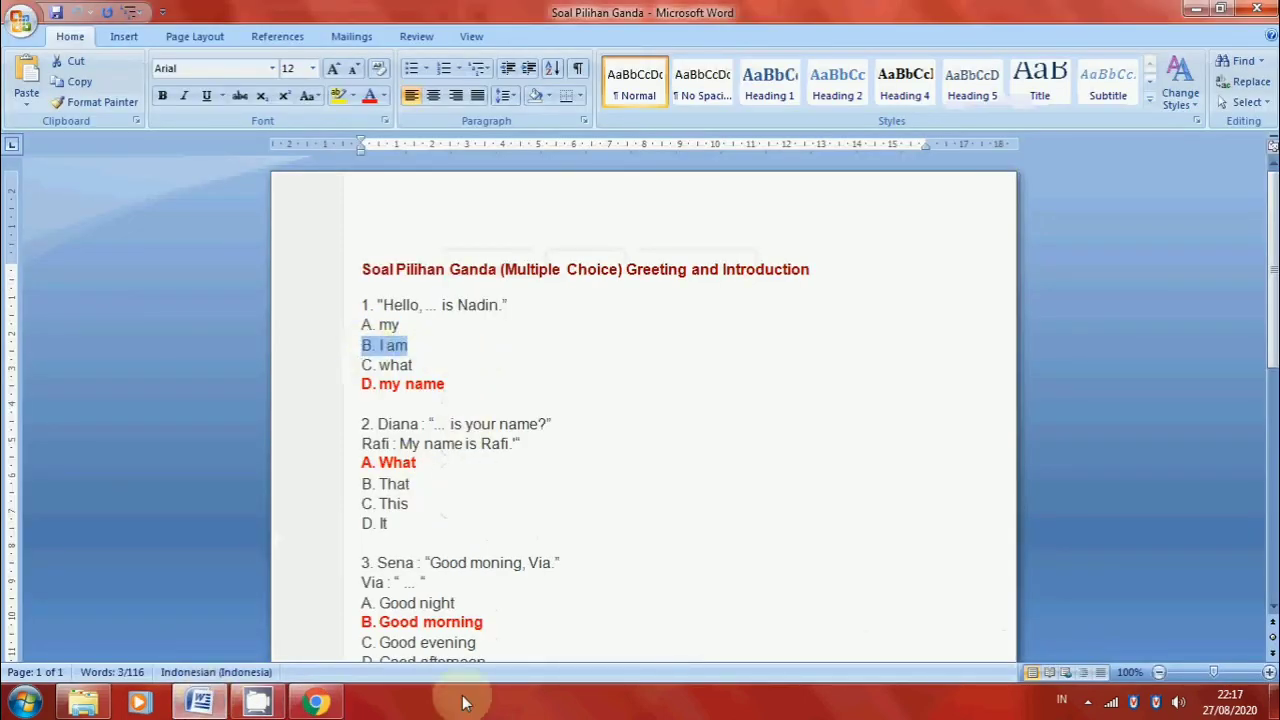
{"action": "left_click", "coordinate": [315, 703]}
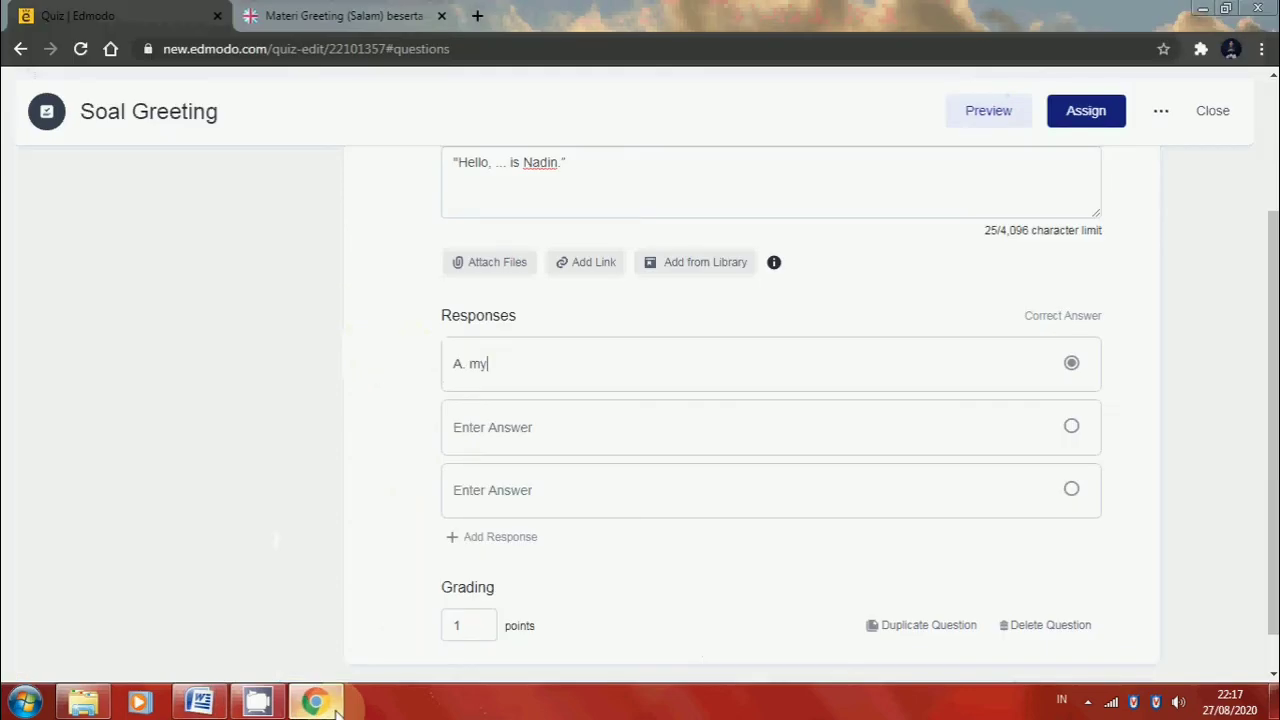
{"action": "left_click", "coordinate": [522, 423]}
{"action": "key", "text": "ctrl+v"}
Copy answer "C. what" from the Word document into the third response of quiz question 1 in Edmodo
{"action": "left_click", "coordinate": [205, 700]}
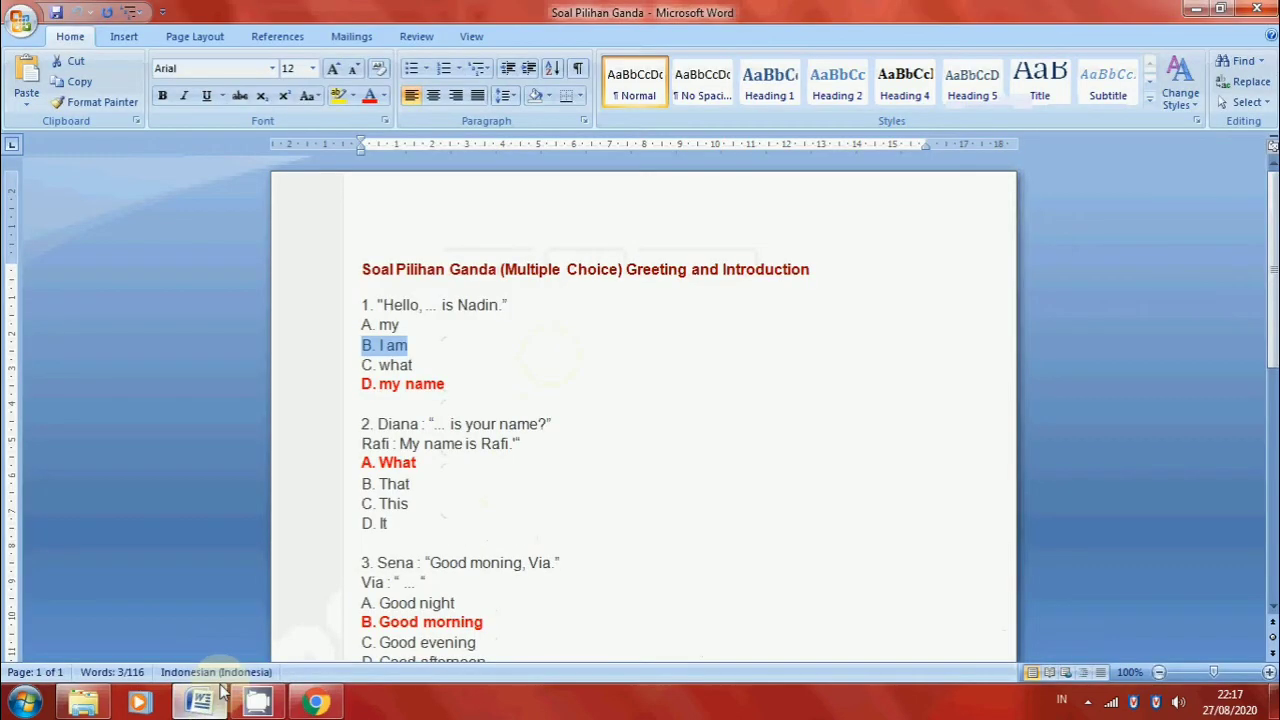
{"action": "left_click_drag", "start_coordinate": [413, 366], "coordinate": [361, 367]}
{"action": "left_click", "coordinate": [315, 703]}
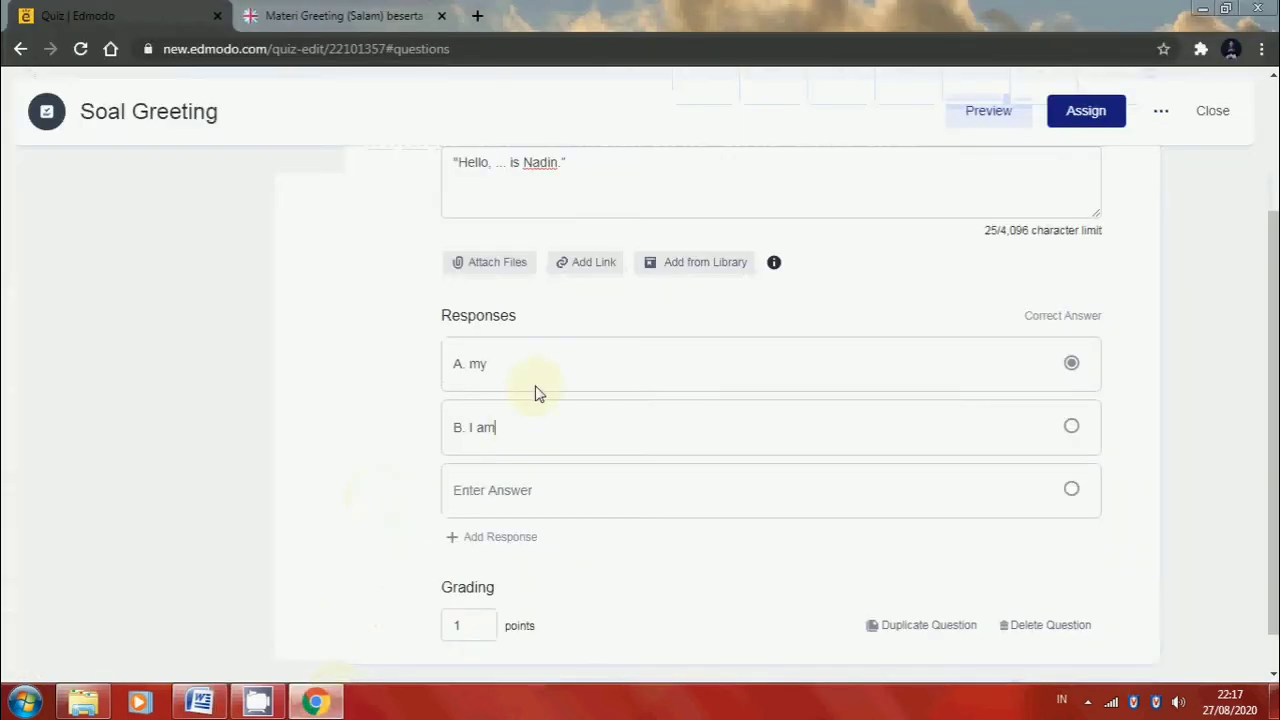
{"action": "left_click", "coordinate": [497, 492]}
{"action": "type", "text": "what"}
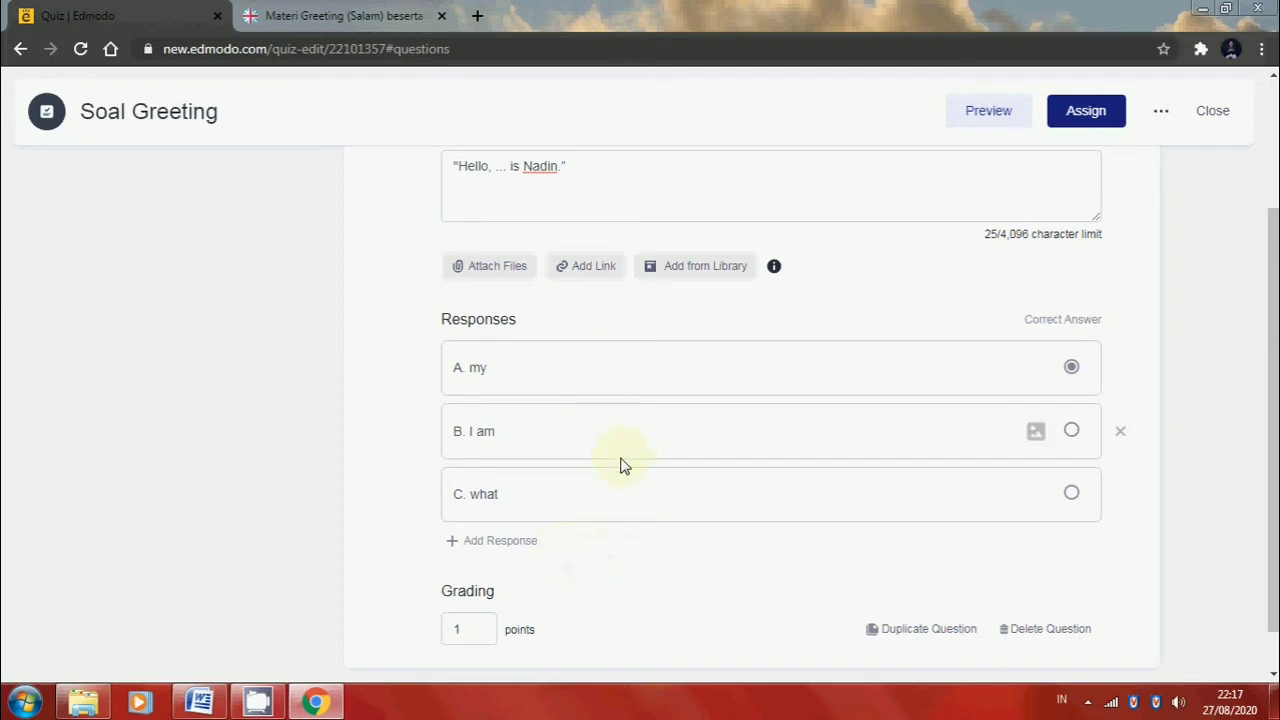
Add a fourth response to quiz question 1 and fill it with "D. my name" copied from the Word document
{"action": "left_click", "coordinate": [499, 546]}
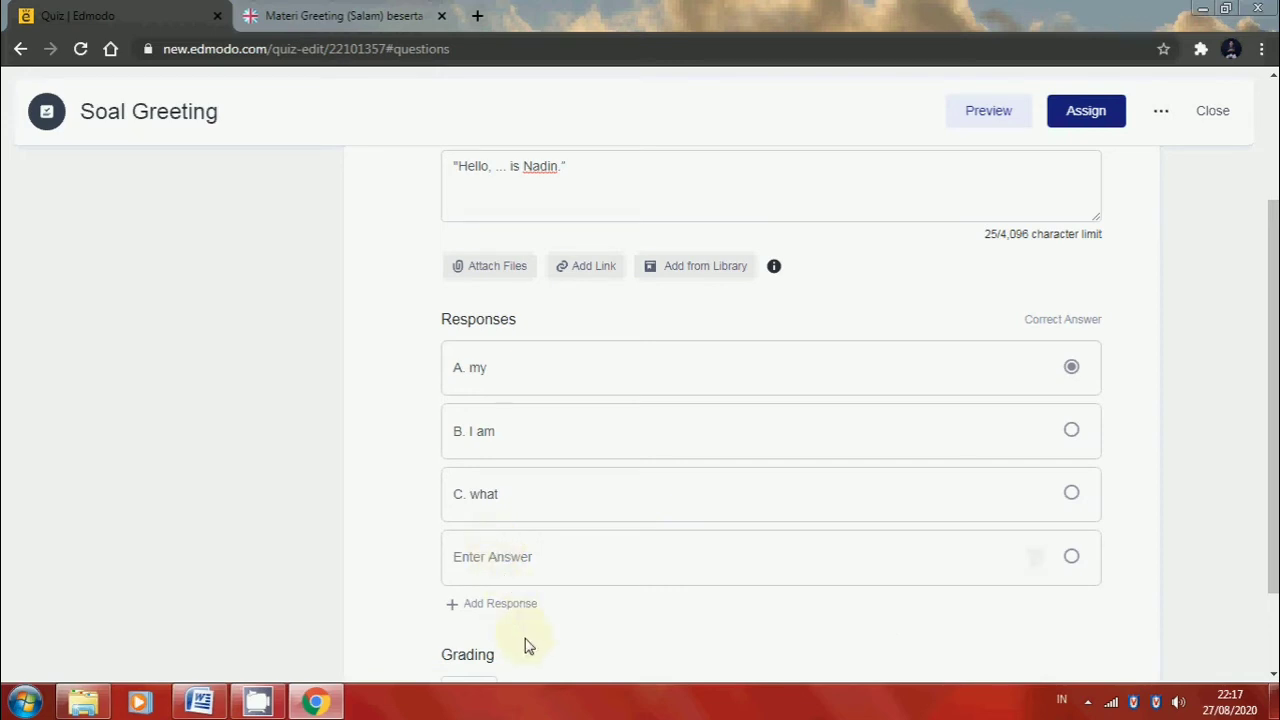
{"action": "left_click", "coordinate": [205, 700]}
{"action": "left_click_drag", "start_coordinate": [449, 386], "coordinate": [338, 386]}
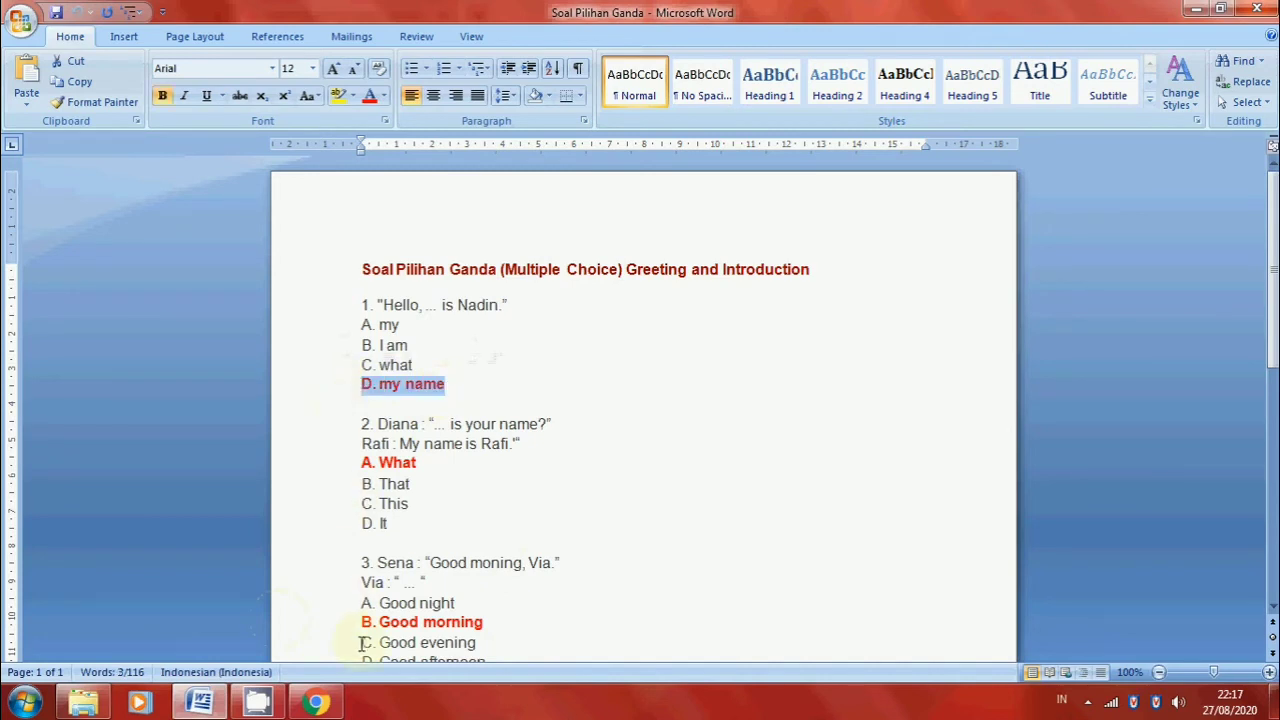
{"action": "left_click", "coordinate": [316, 700]}
{"action": "left_click", "coordinate": [514, 565]}
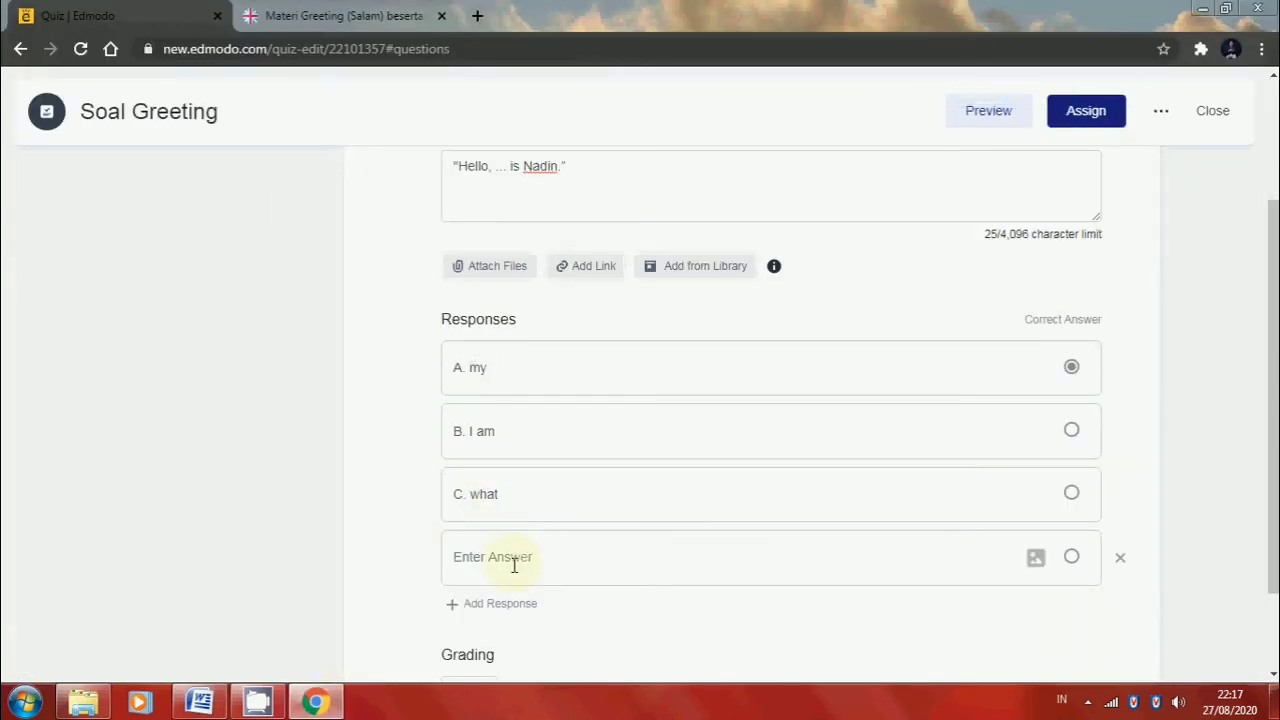
{"action": "type", "text": "my name"}
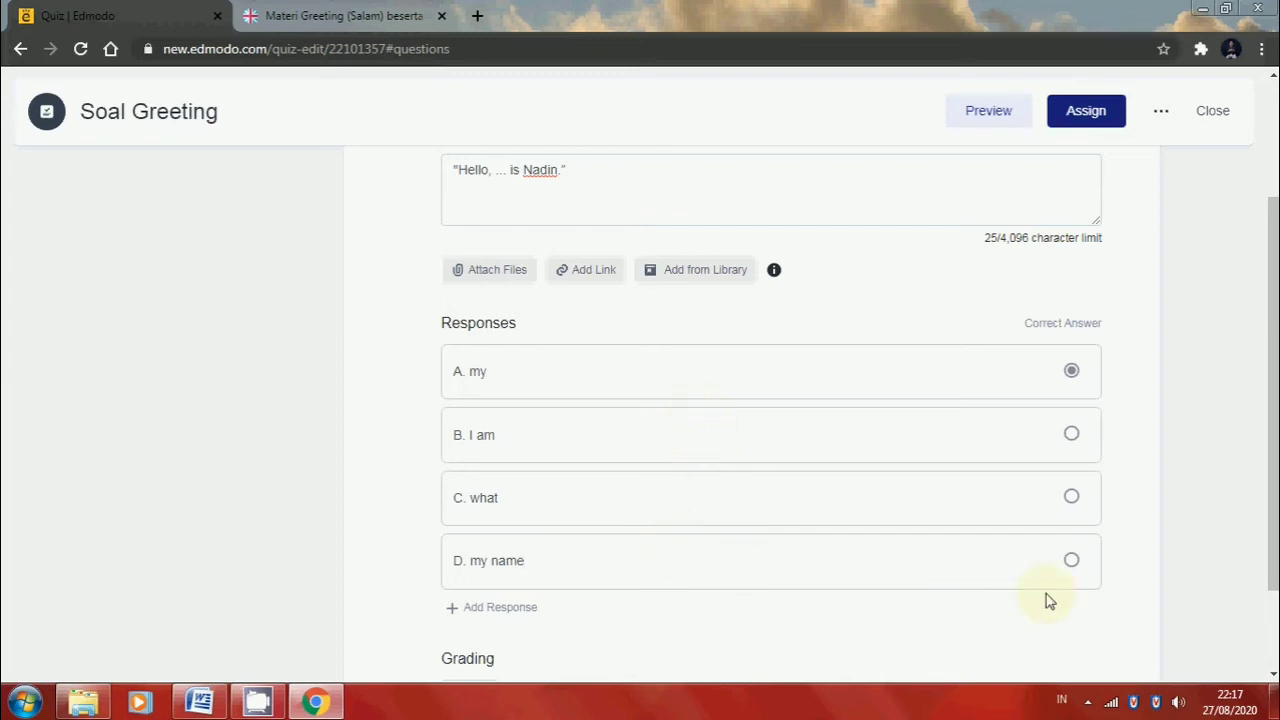
Mark "D. my name" as the correct answer of question 1 and set its grading to 20 points
{"action": "left_click", "coordinate": [1071, 560]}
{"action": "scroll", "coordinate": [547, 634], "scroll_direction": "down", "scroll_amount": 2}
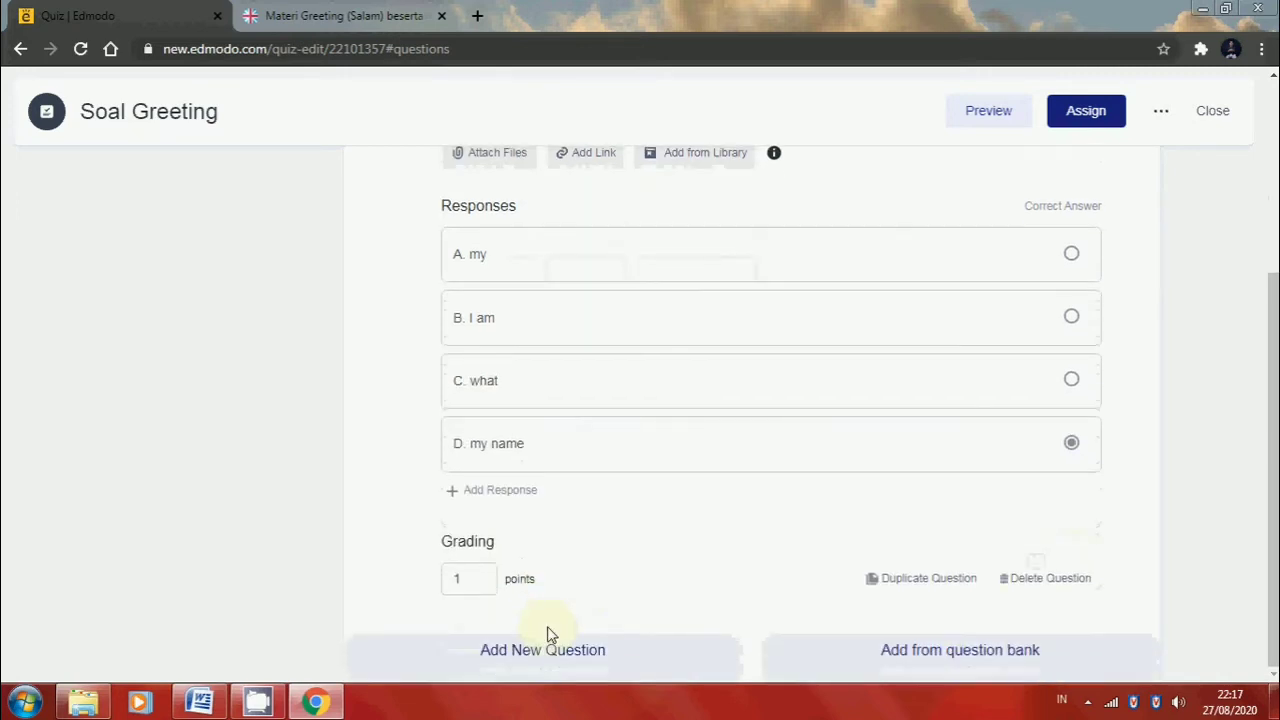
{"action": "left_click", "coordinate": [476, 585]}
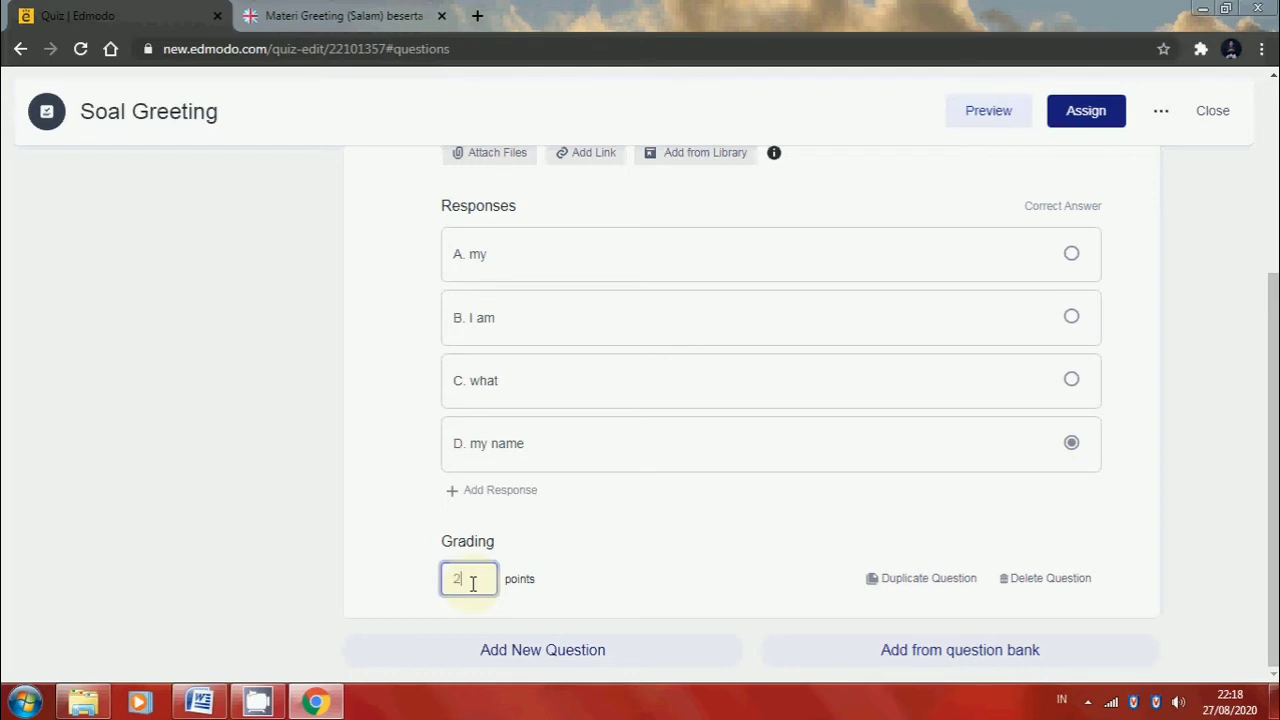
{"action": "type", "text": "0"}
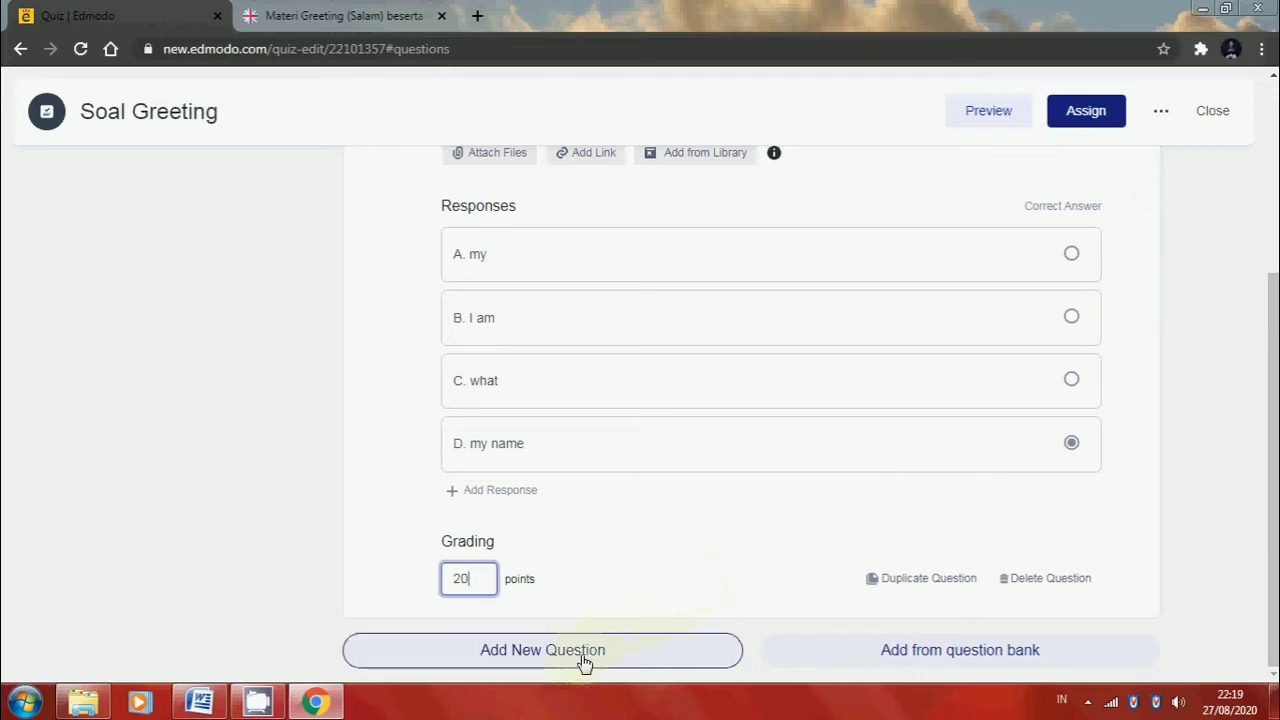
Add a second multiple-choice question and fill its text with the two-line dialogue of question 2 from the Word document
{"action": "left_click", "coordinate": [662, 665]}
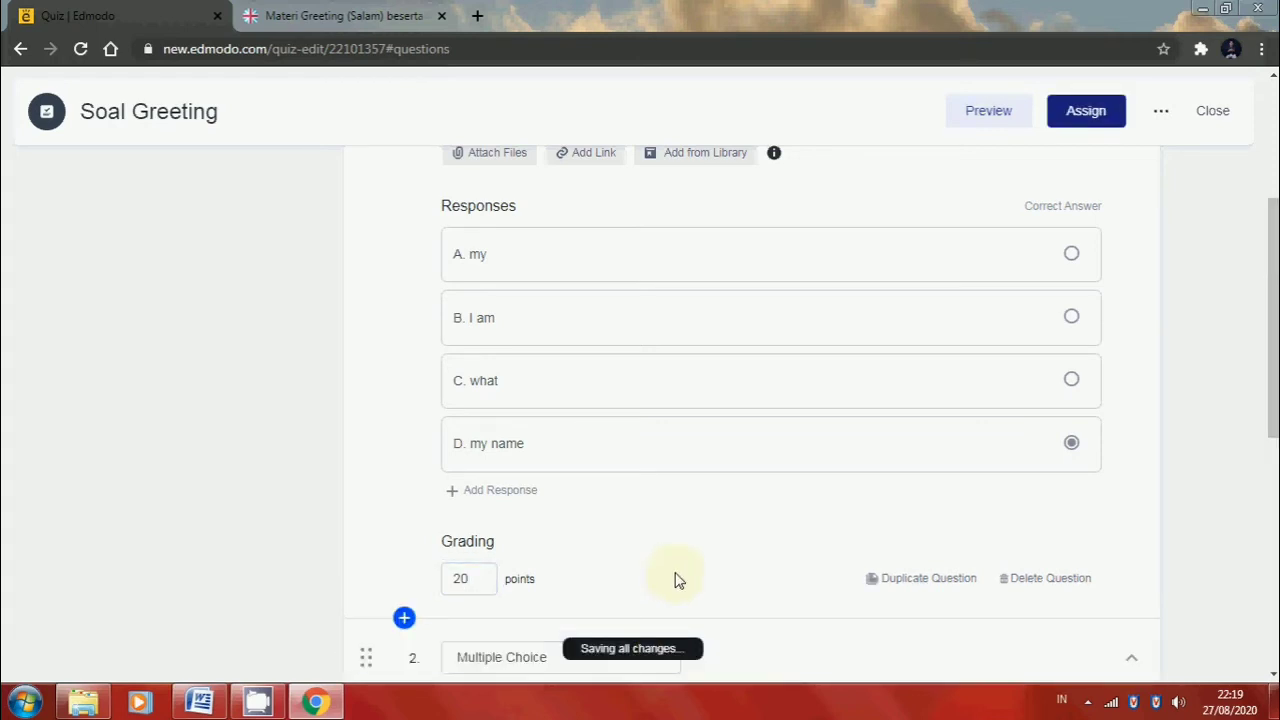
{"action": "scroll", "coordinate": [677, 580], "scroll_direction": "down", "scroll_amount": 3}
{"action": "scroll", "coordinate": [677, 580], "scroll_direction": "down", "scroll_amount": 1}
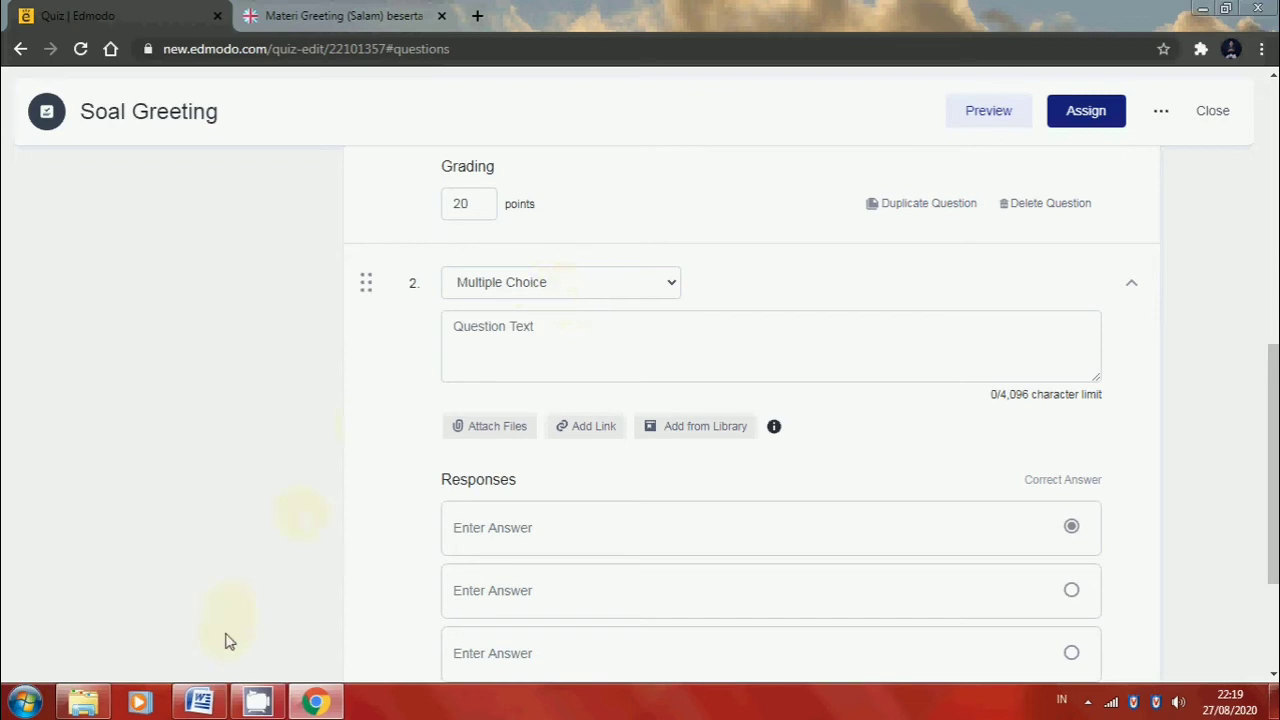
{"action": "left_click", "coordinate": [199, 702]}
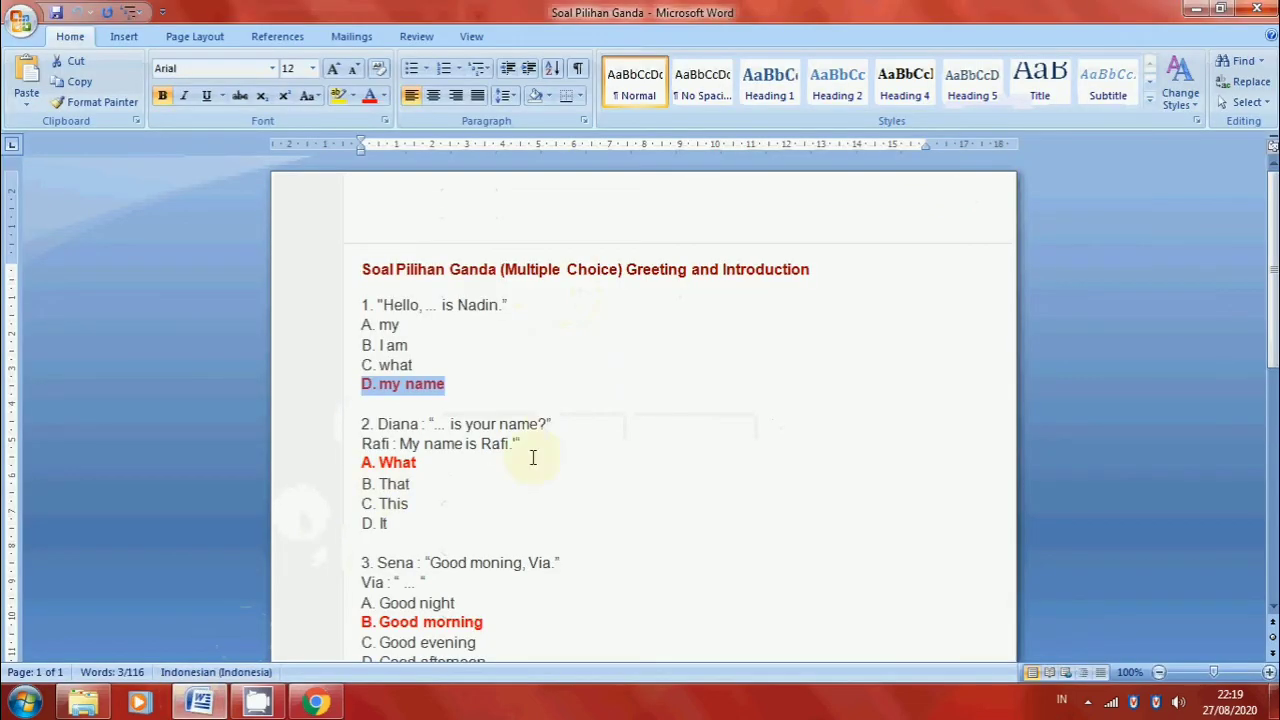
{"action": "left_click_drag", "start_coordinate": [531, 446], "coordinate": [378, 424]}
{"action": "key", "text": "ctrl+c"}
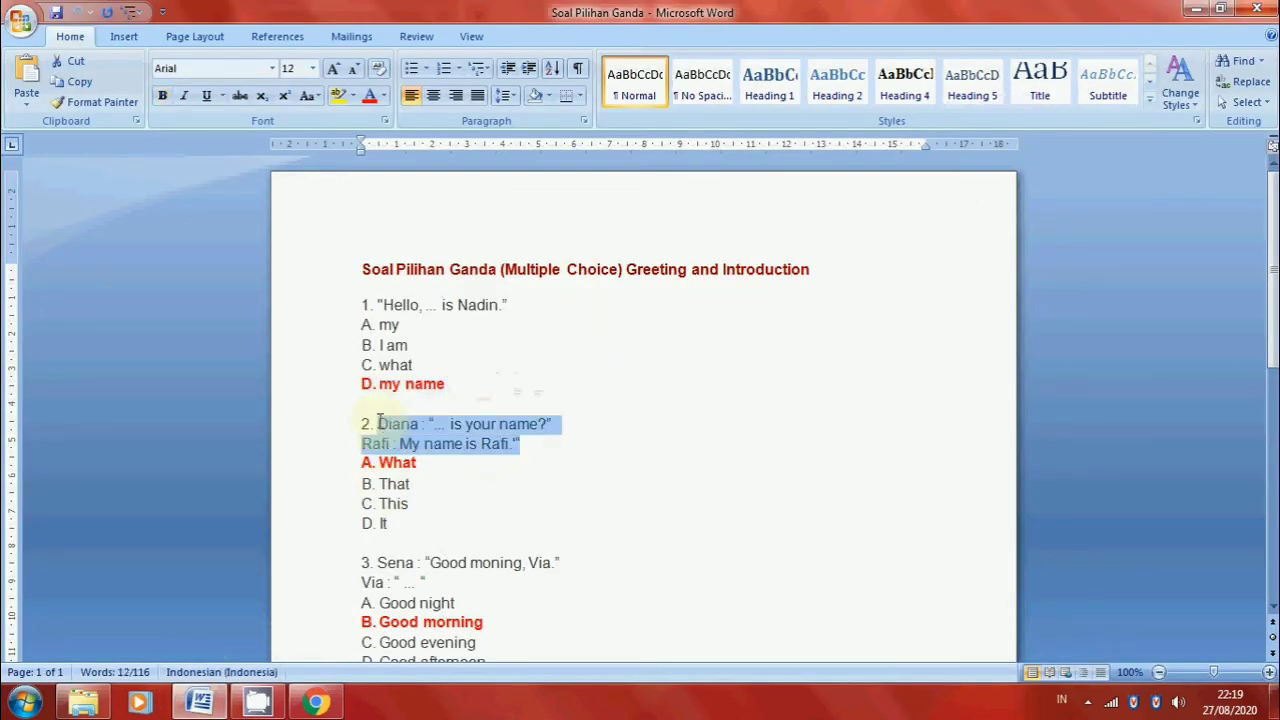
{"action": "left_click", "coordinate": [316, 702]}
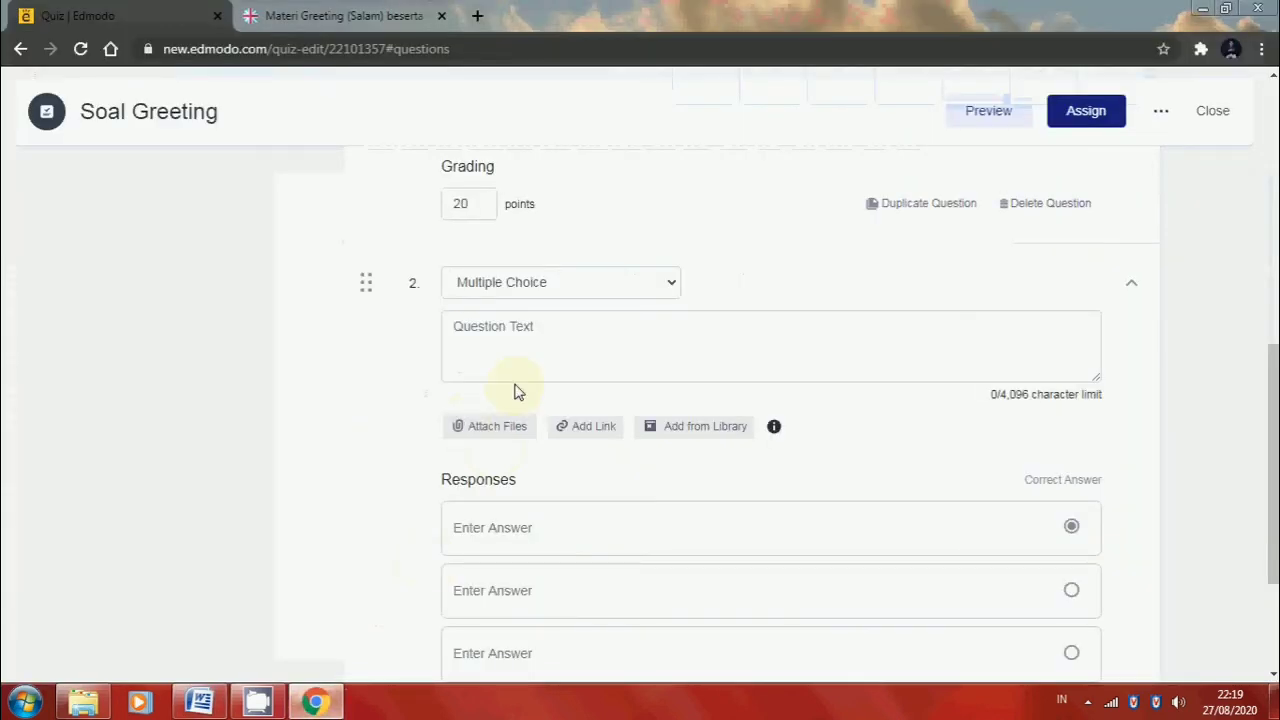
{"action": "left_click", "coordinate": [519, 361]}
{"action": "key", "text": "ctrl+v"}
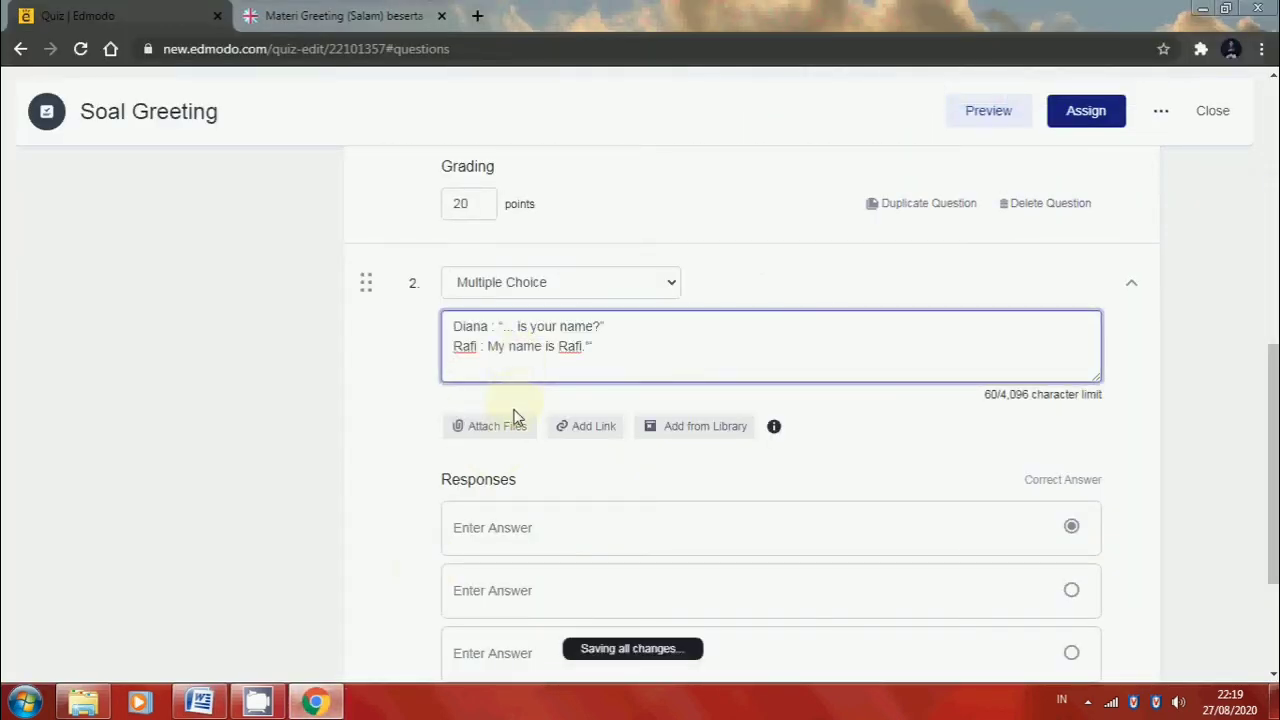
Copy answer "A. What" from the Word document into the first response of quiz question 2 in Edmodo
{"action": "scroll", "coordinate": [480, 546], "scroll_direction": "down", "scroll_amount": 2}
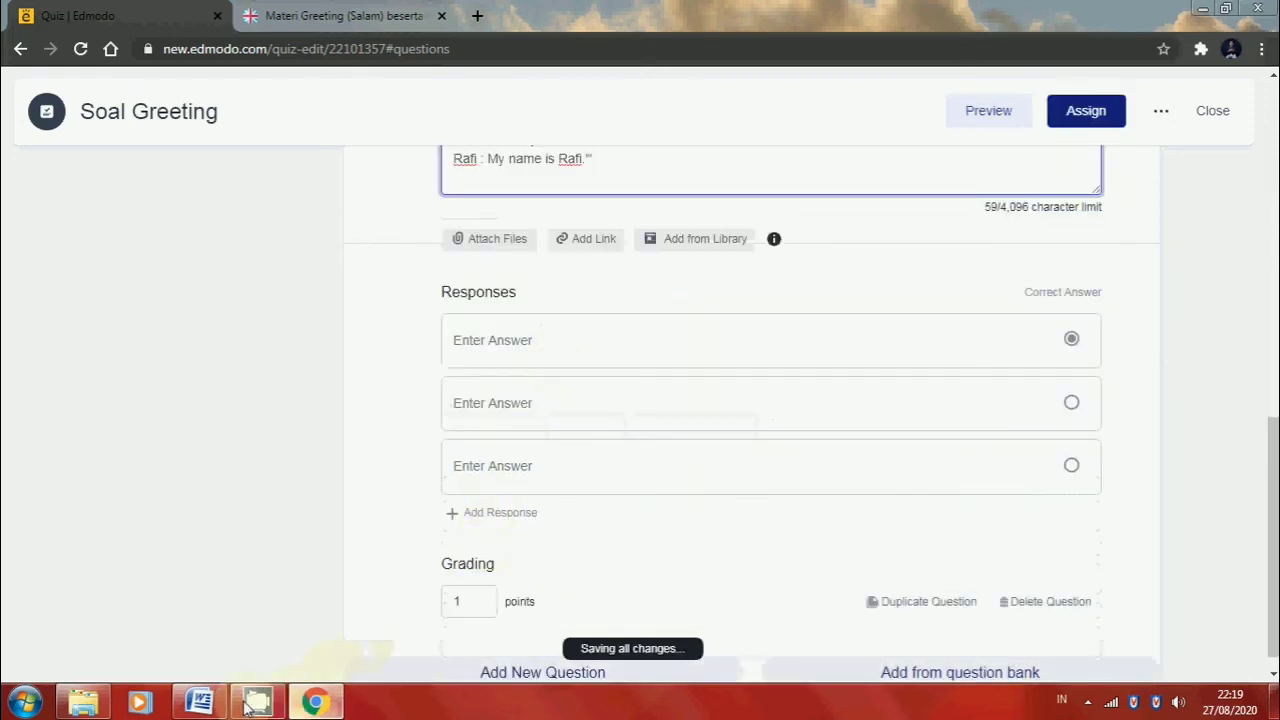
{"action": "left_click", "coordinate": [199, 702]}
{"action": "left_click_drag", "start_coordinate": [418, 462], "coordinate": [343, 462]}
{"action": "key", "text": "ctrl+c"}
{"action": "left_click", "coordinate": [315, 702]}
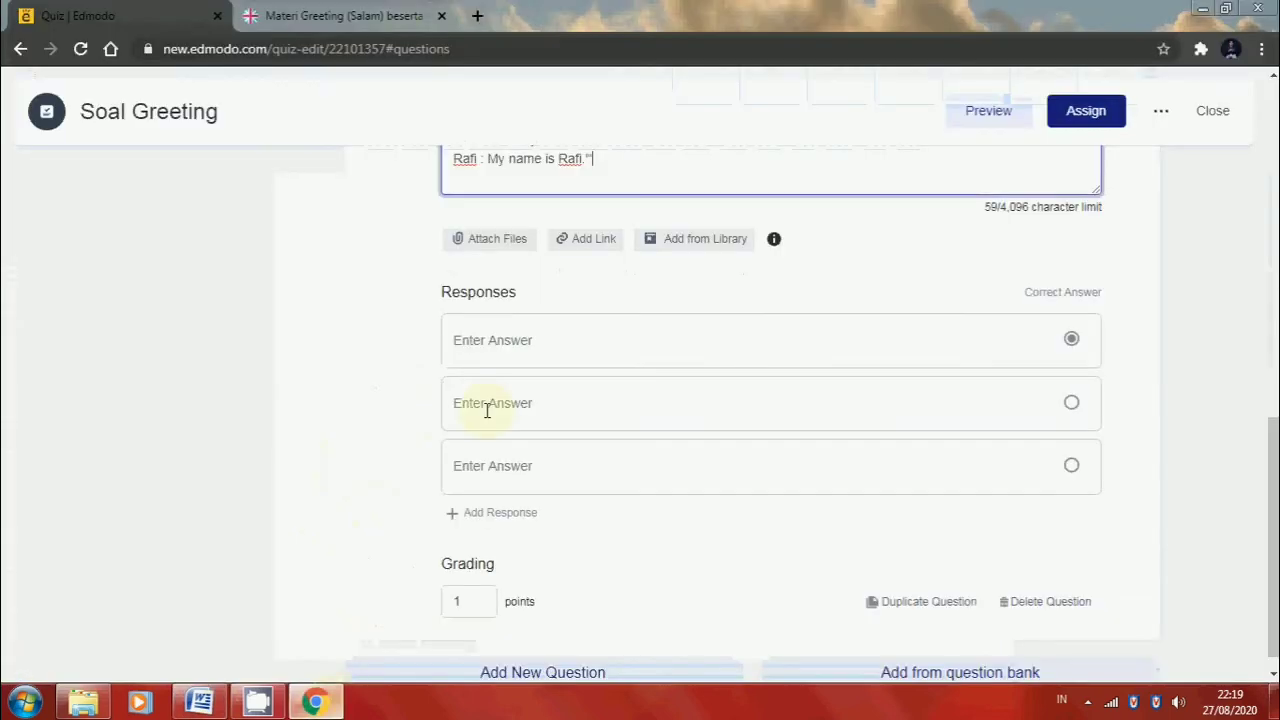
{"action": "left_click", "coordinate": [512, 339]}
{"action": "key", "text": "ctrl+v"}
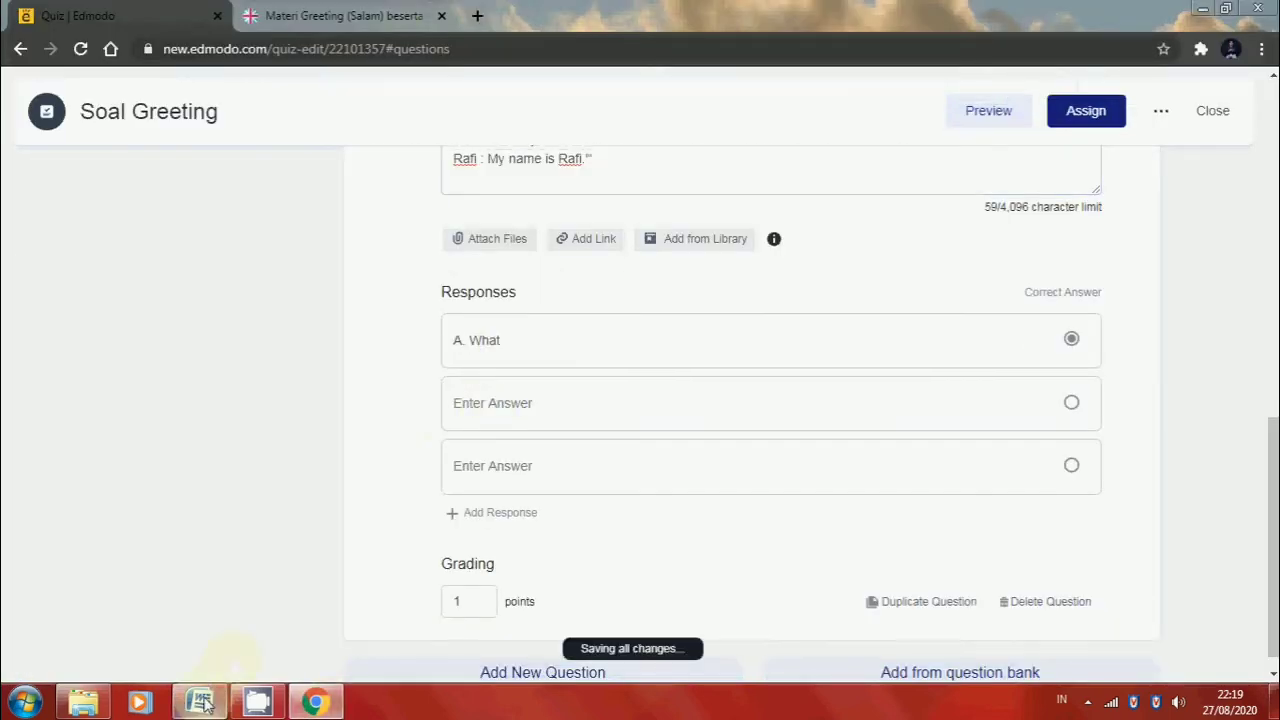
Copy answer "B. That" from the Word document into the second response of quiz question 2, and return to the Word document
{"action": "left_click", "coordinate": [199, 702]}
{"action": "left_click_drag", "start_coordinate": [430, 481], "coordinate": [356, 485]}
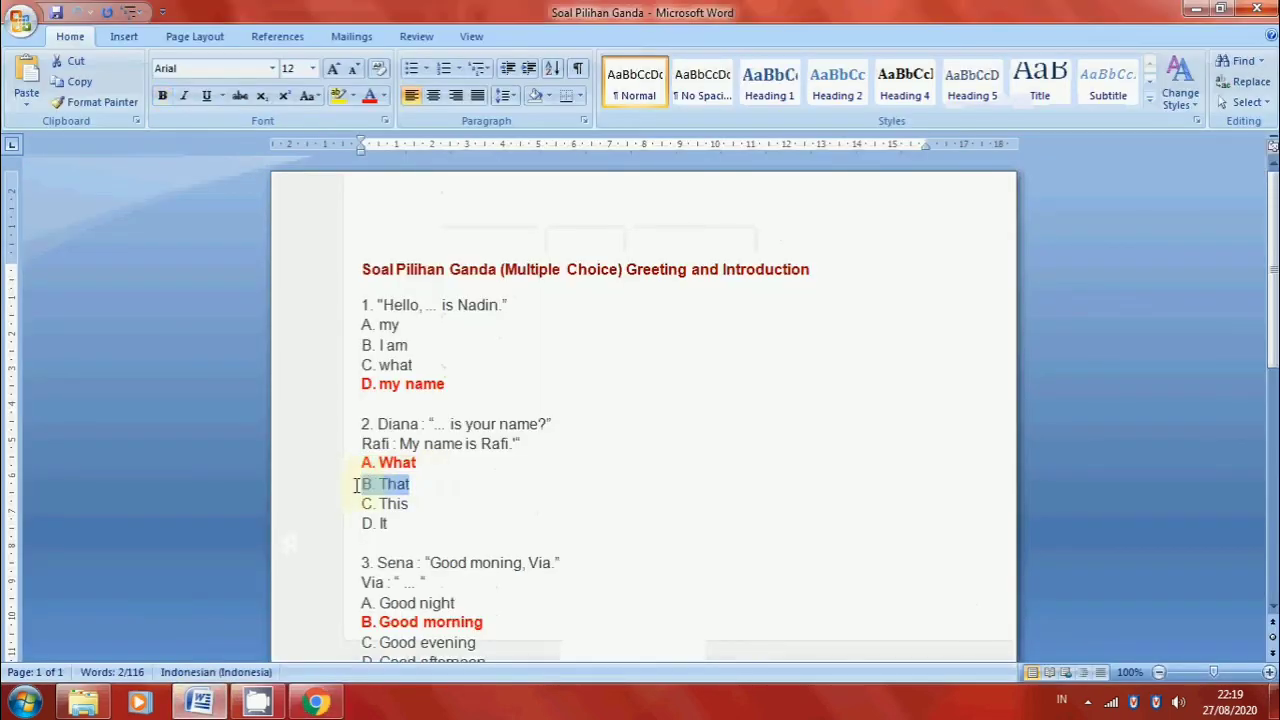
{"action": "key", "text": "ctrl+c"}
{"action": "left_click", "coordinate": [315, 702]}
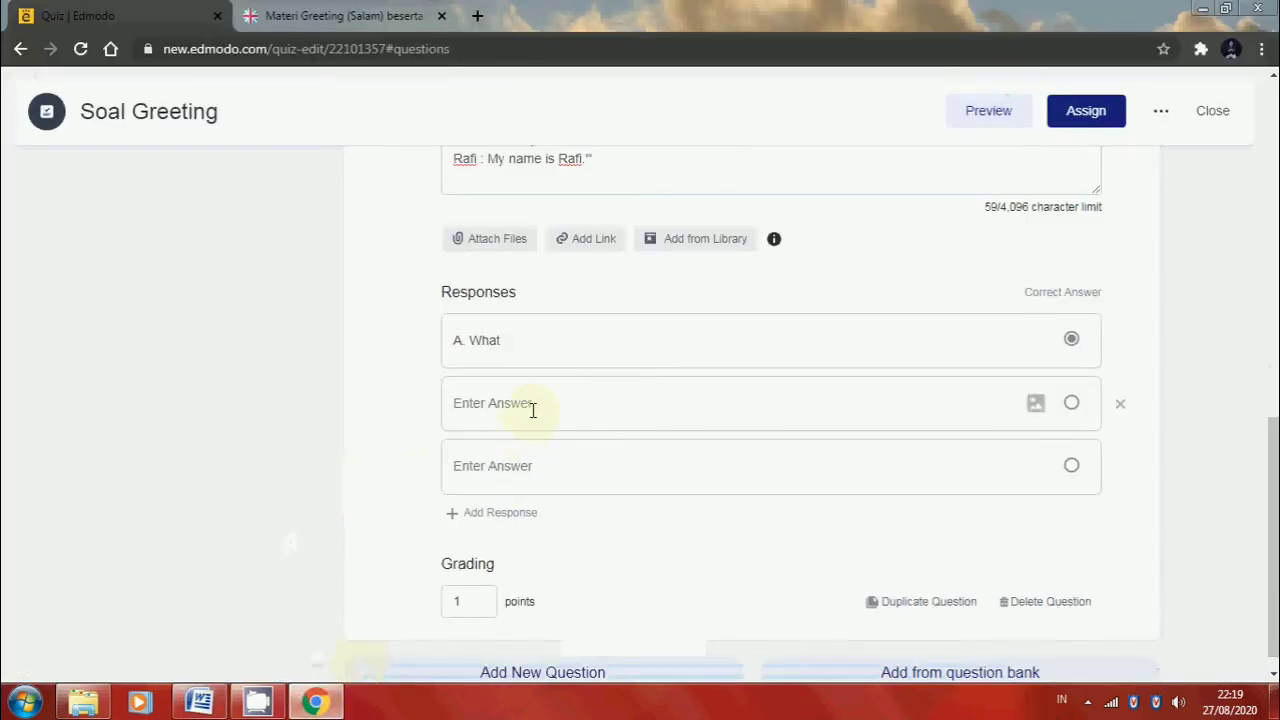
{"action": "key", "text": "ctrl+v"}
{"action": "left_click", "coordinate": [199, 702]}
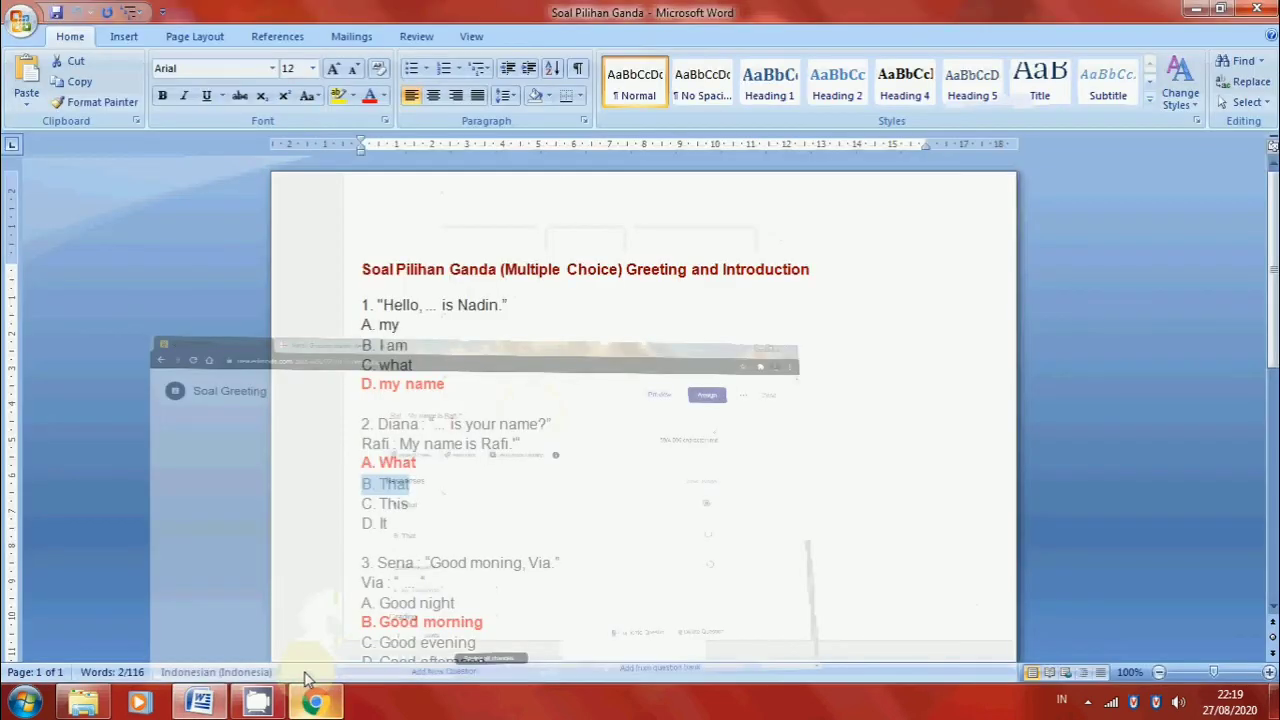
Copy answer "C. This" from the Word document into the third response of quiz question 2 in Edmodo
{"action": "left_click_drag", "start_coordinate": [416, 507], "coordinate": [361, 503]}
{"action": "key", "text": "ctrl+c"}
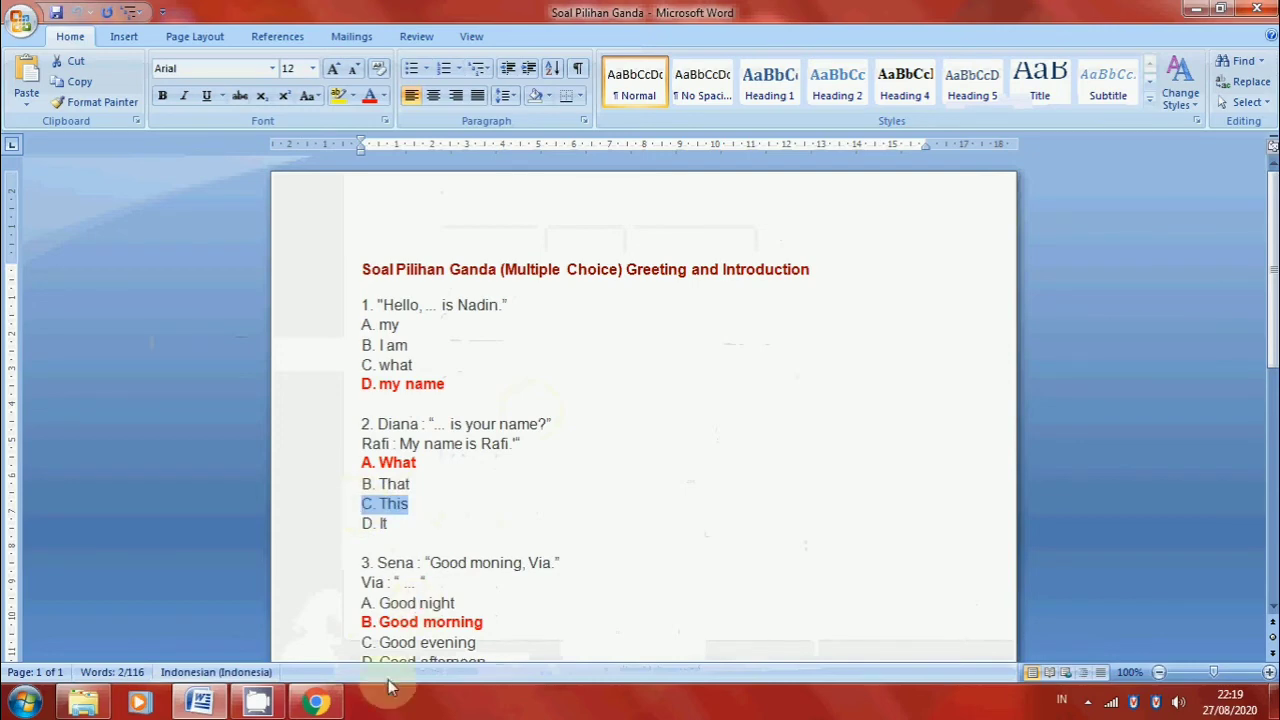
{"action": "left_click", "coordinate": [315, 702]}
{"action": "left_click", "coordinate": [495, 460]}
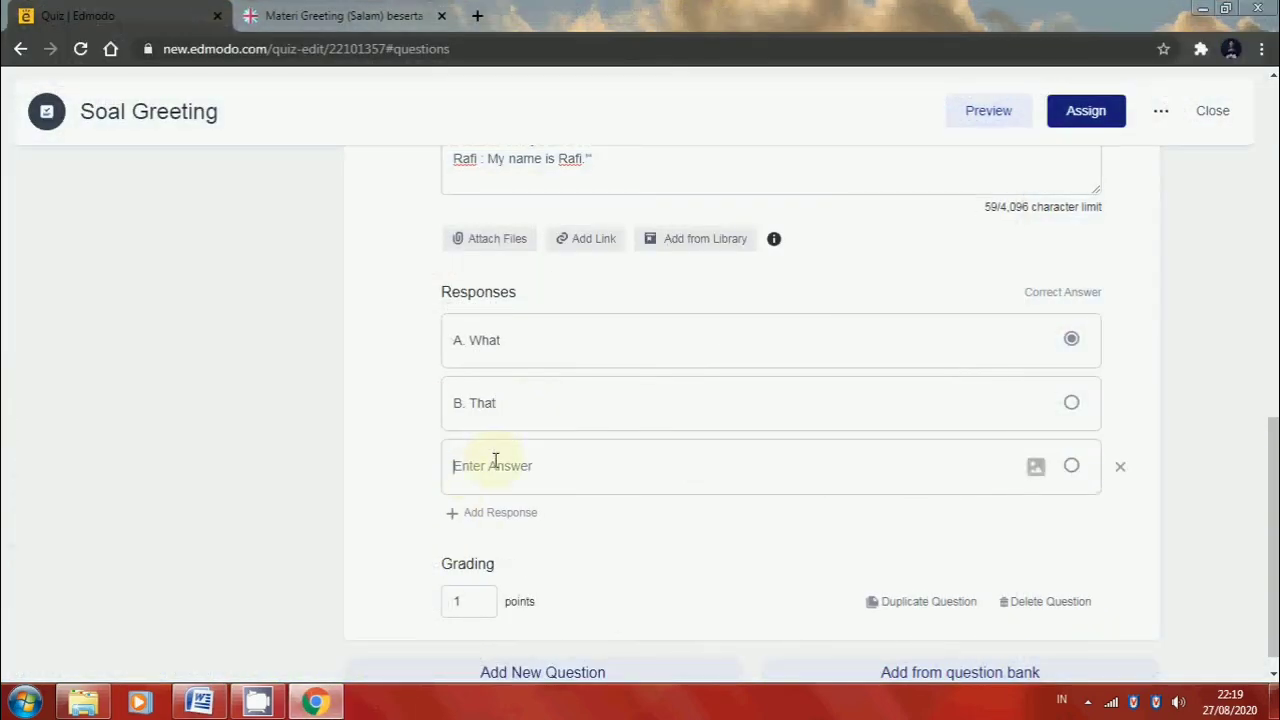
{"action": "key", "text": "ctrl+v"}
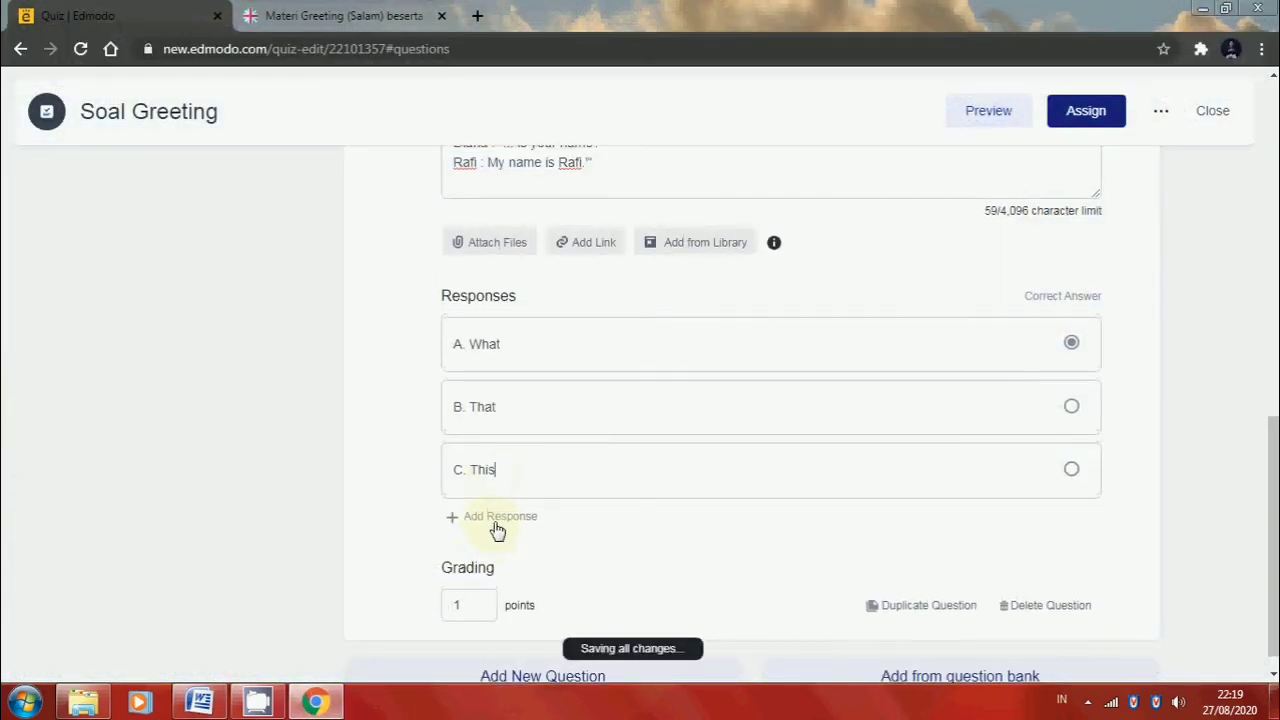
Add a fourth response to quiz question 2 and fill it with answer "D. It" copied from the Word document
{"action": "left_click", "coordinate": [497, 528]}
{"action": "left_click", "coordinate": [315, 702]}
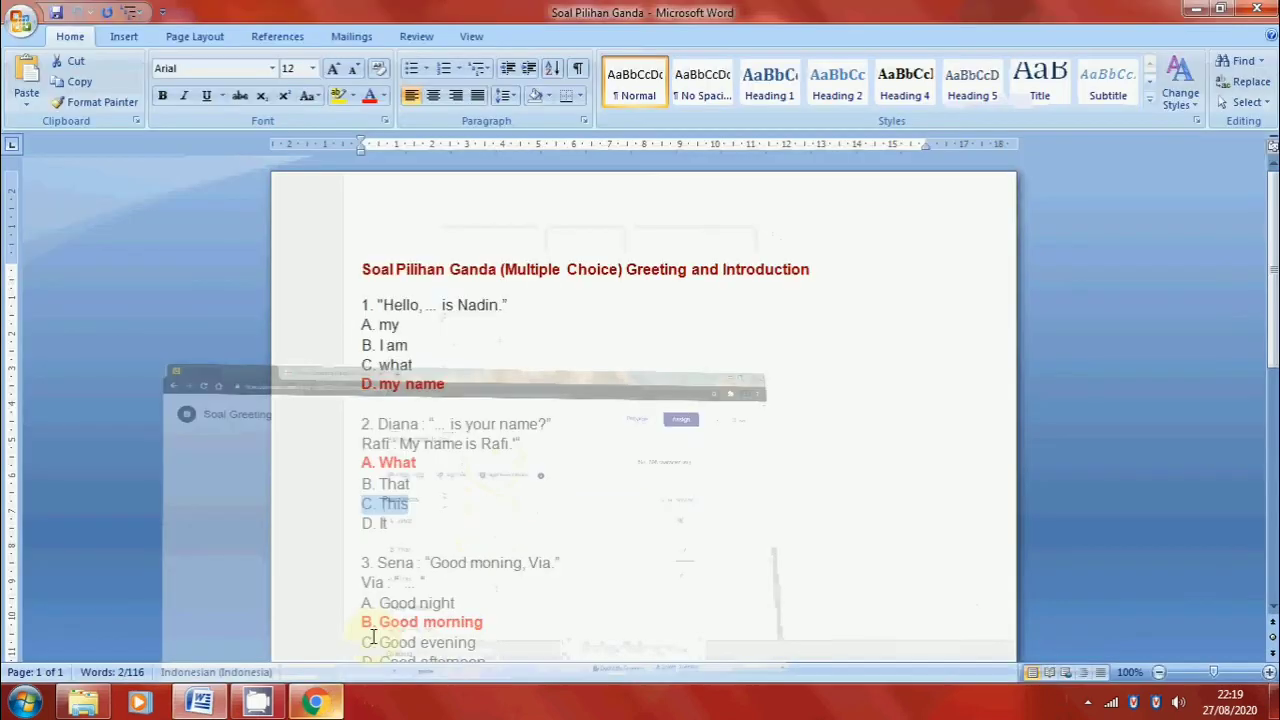
{"action": "left_click_drag", "start_coordinate": [434, 527], "coordinate": [351, 520]}
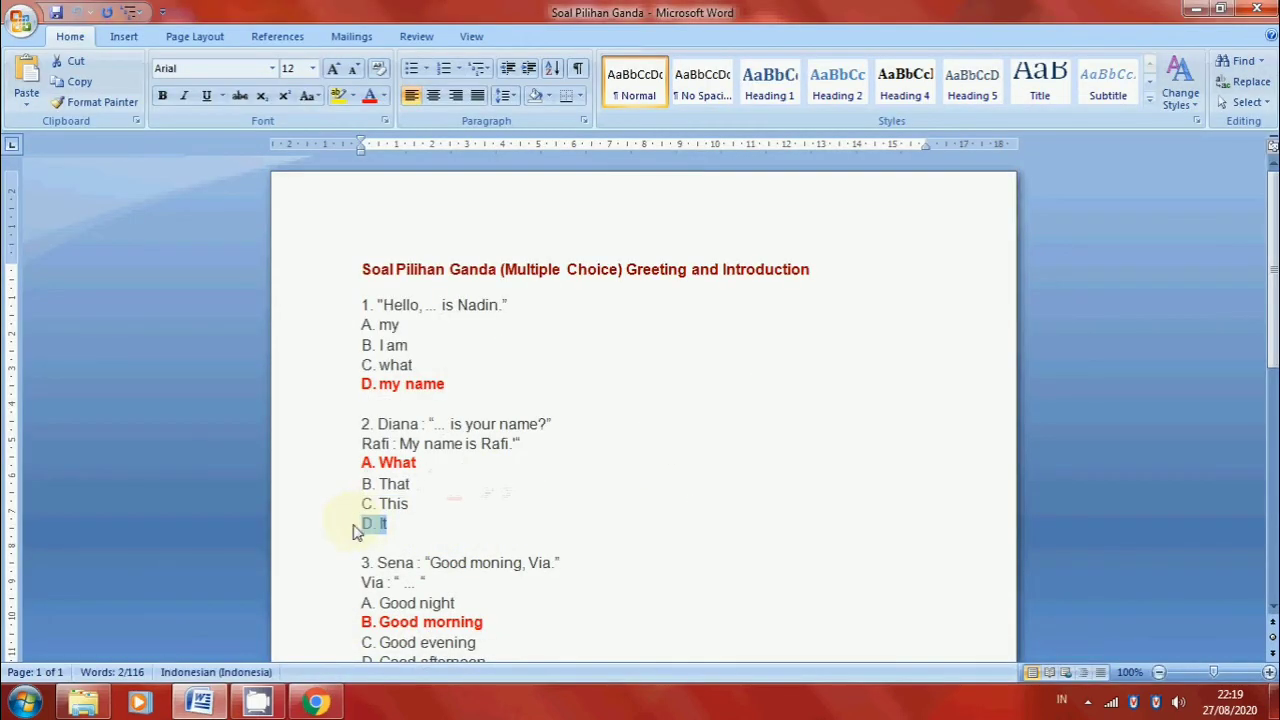
{"action": "left_click", "coordinate": [315, 702]}
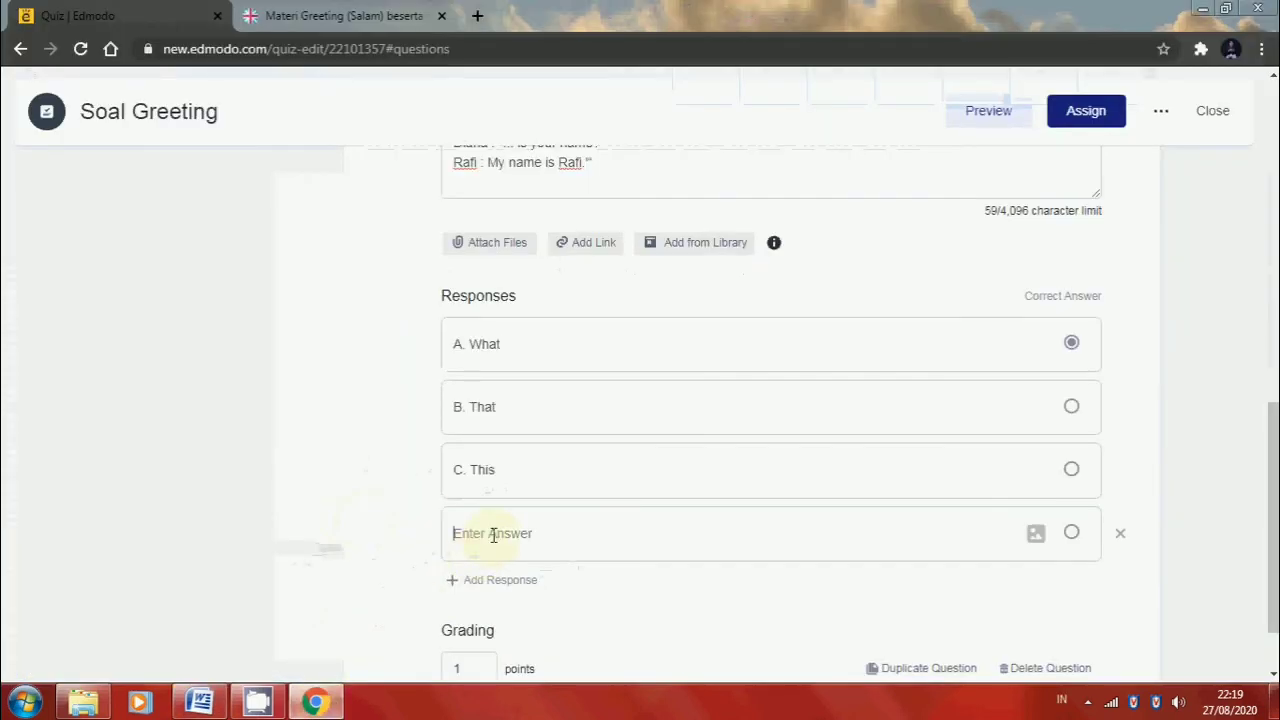
{"action": "key", "text": "ctrl+v"}
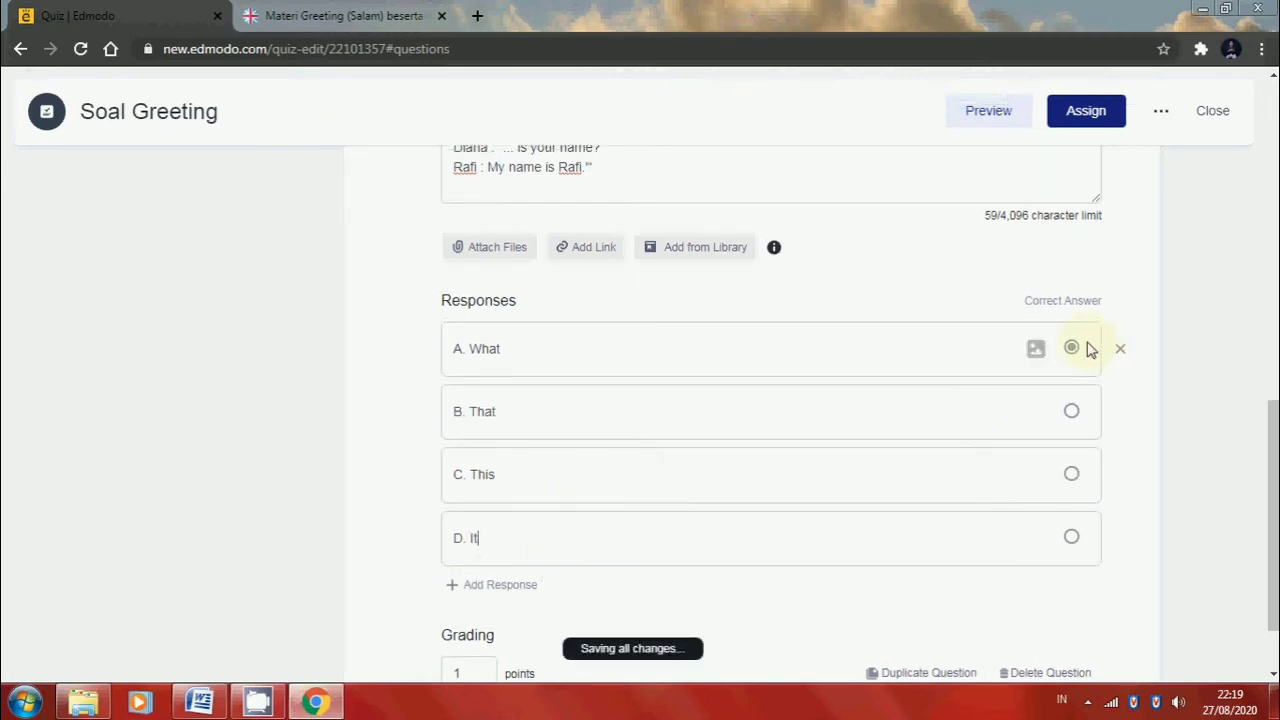
Mark "A. What" as the correct answer of question 2 and set its grading to 20 points
{"action": "left_click", "coordinate": [1072, 348]}
{"action": "scroll", "coordinate": [669, 546], "scroll_direction": "down", "scroll_amount": 2}
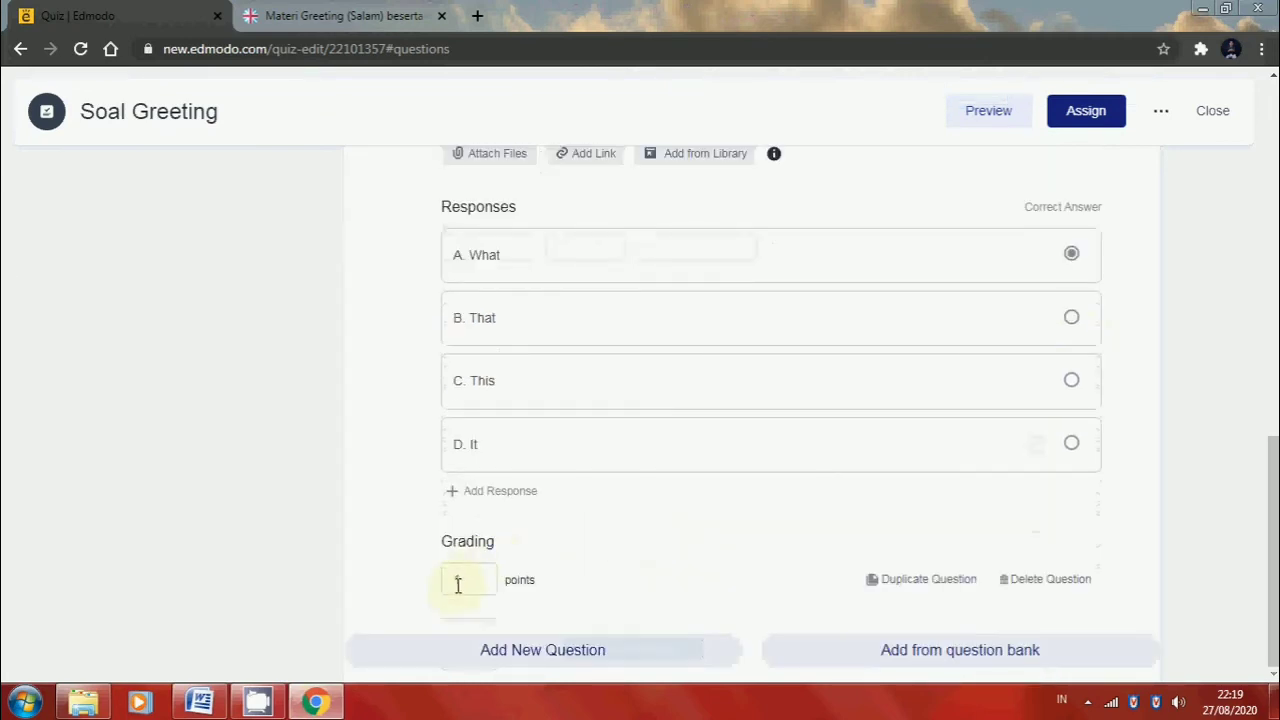
{"action": "left_click", "coordinate": [458, 590]}
{"action": "type", "text": "20"}
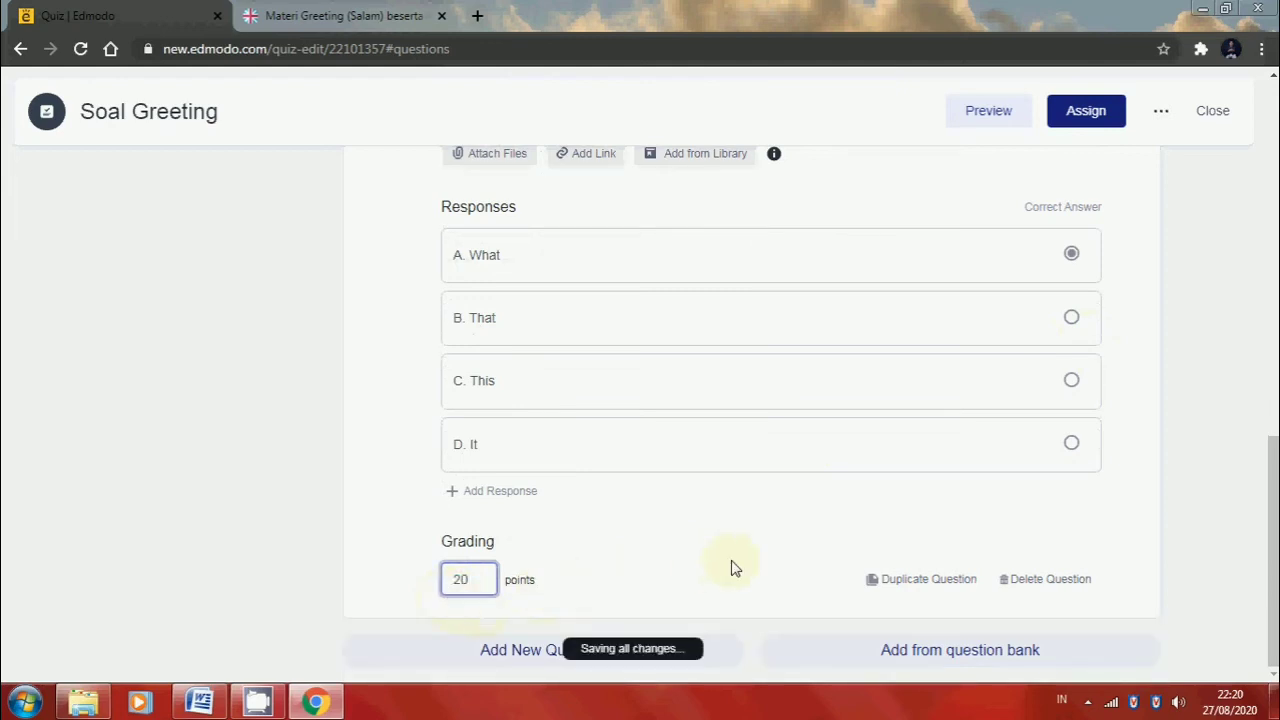
Add a third multiple-choice question and fill its text with the two-line dialogue of question 3 from the Word document
{"action": "left_click", "coordinate": [516, 665]}
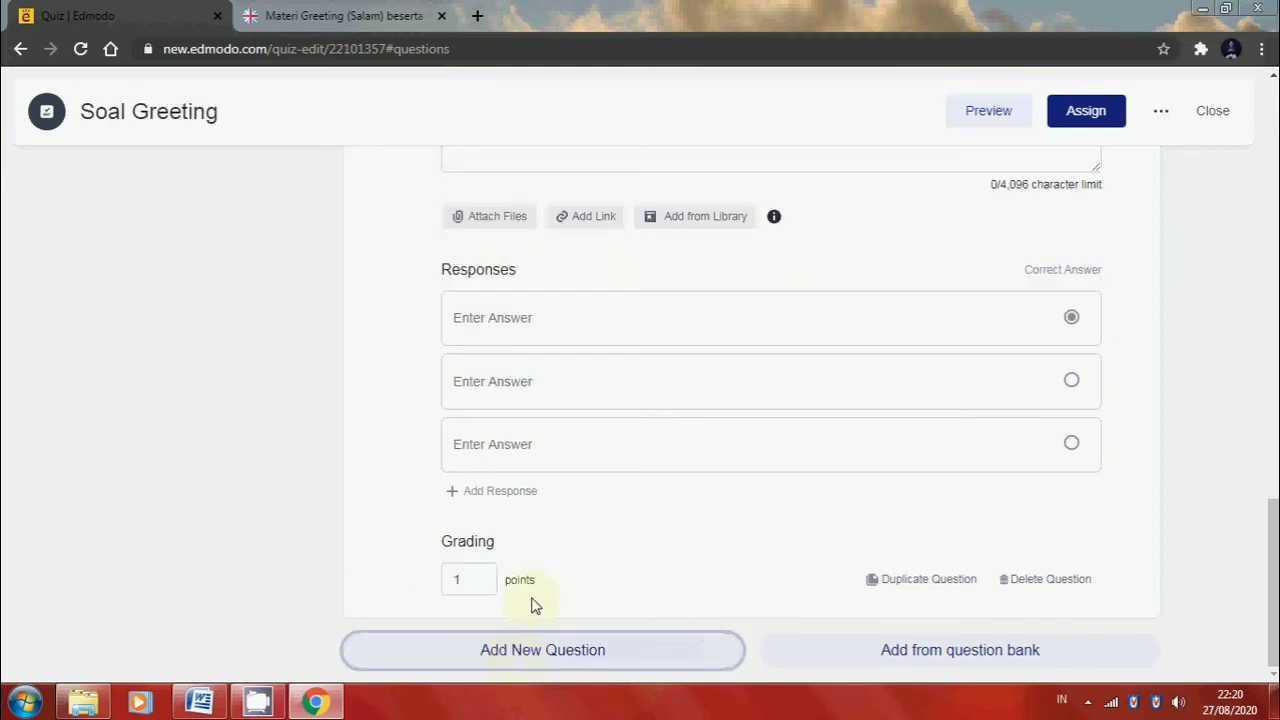
{"action": "scroll", "coordinate": [533, 605], "scroll_direction": "up", "scroll_amount": 3}
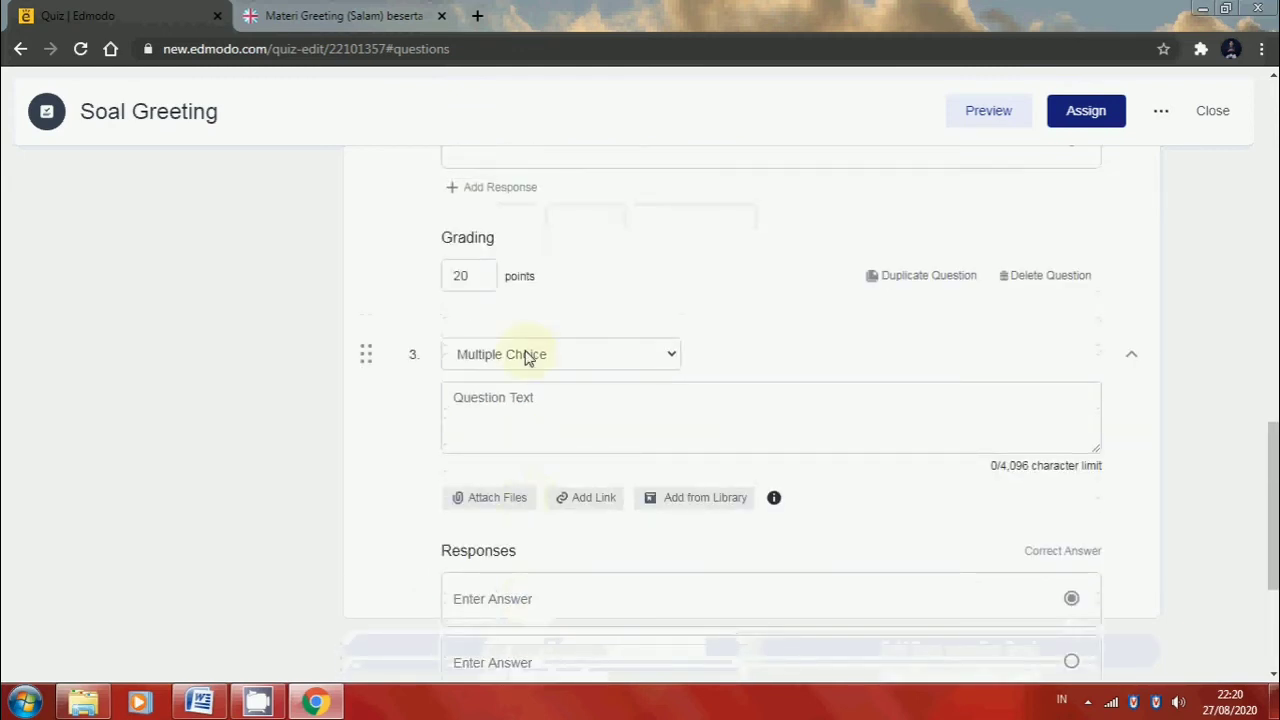
{"action": "left_click", "coordinate": [316, 702]}
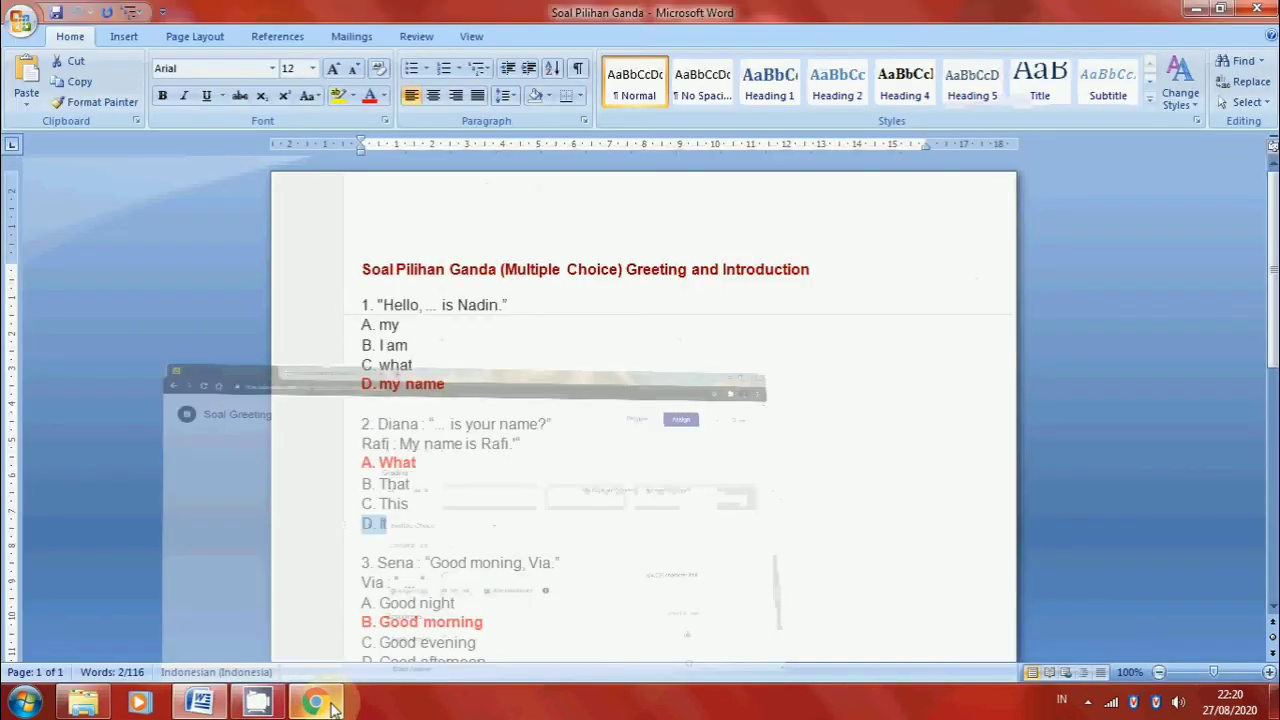
{"action": "scroll", "coordinate": [380, 540], "scroll_direction": "down", "scroll_amount": 2}
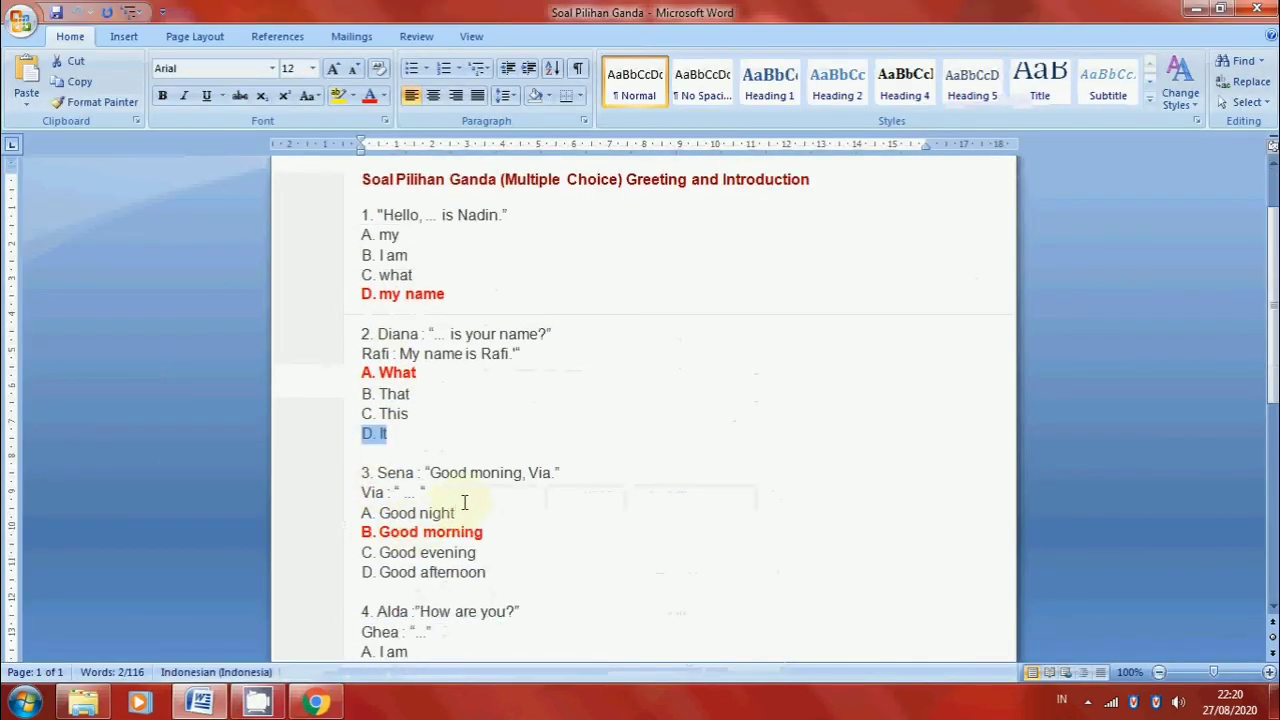
{"action": "left_click_drag", "start_coordinate": [426, 492], "coordinate": [386, 481]}
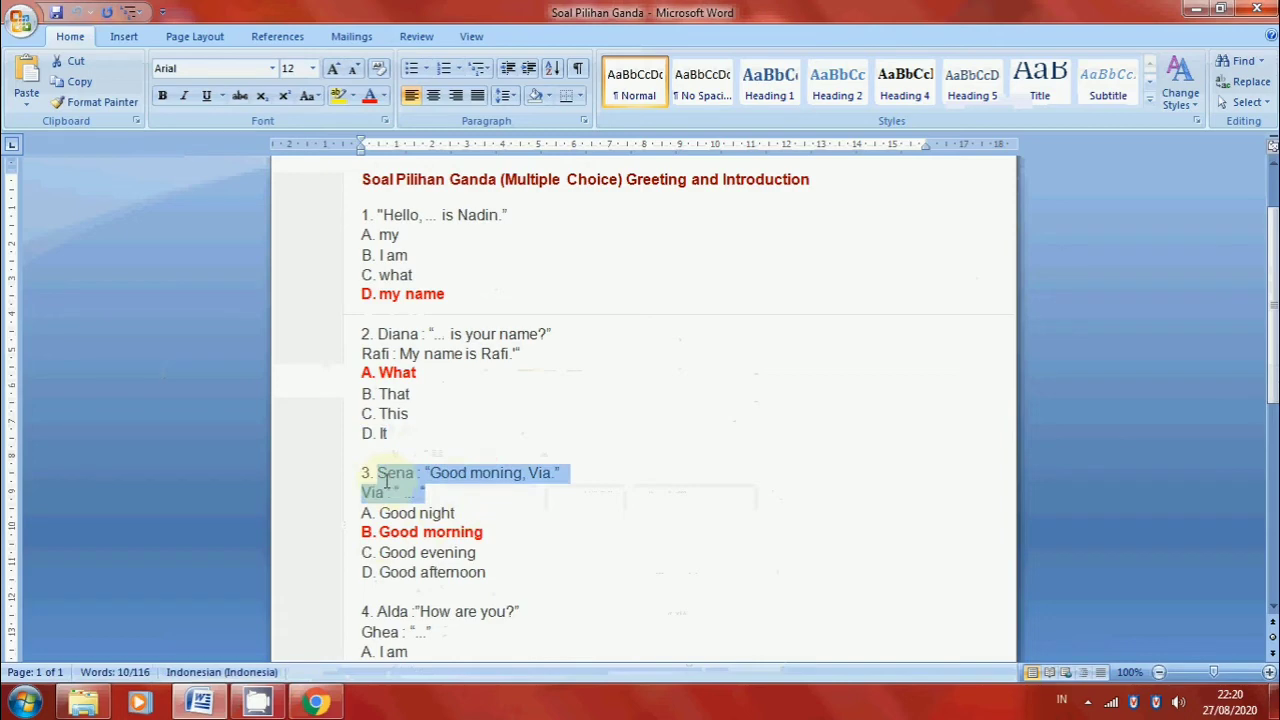
{"action": "left_click", "coordinate": [316, 702]}
{"action": "left_click", "coordinate": [463, 402]}
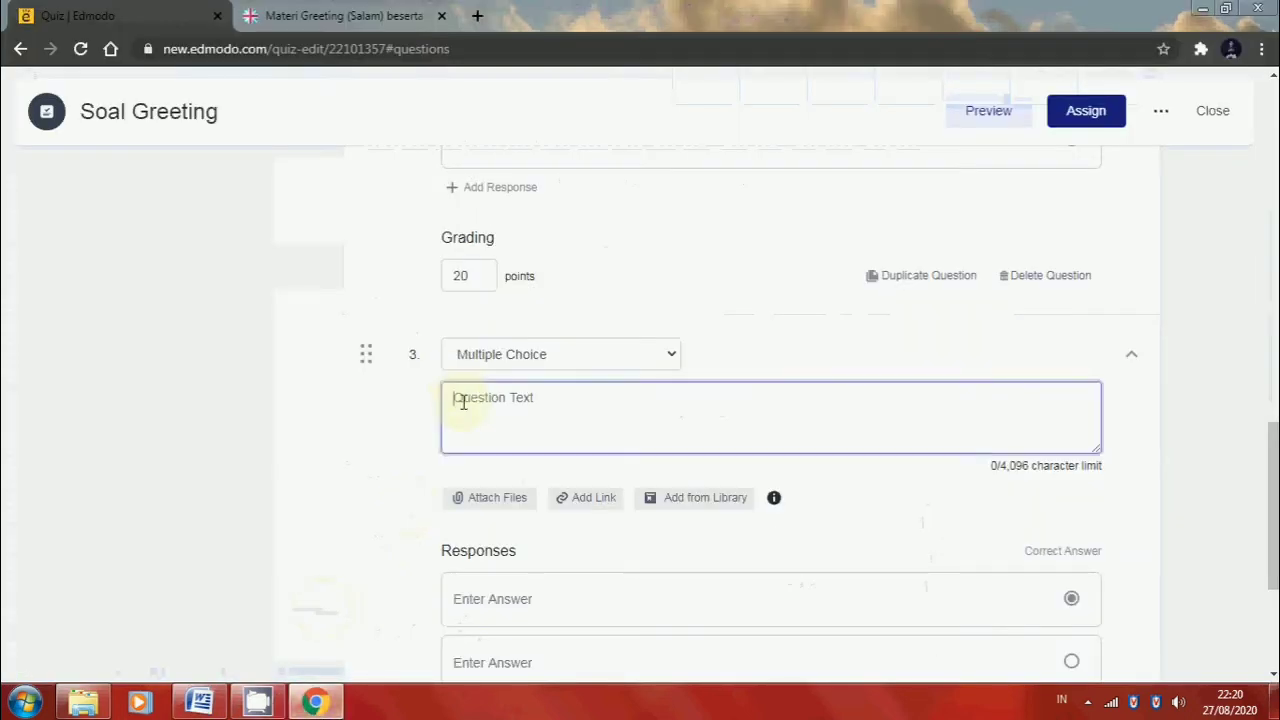
{"action": "key", "text": "ctrl+v"}
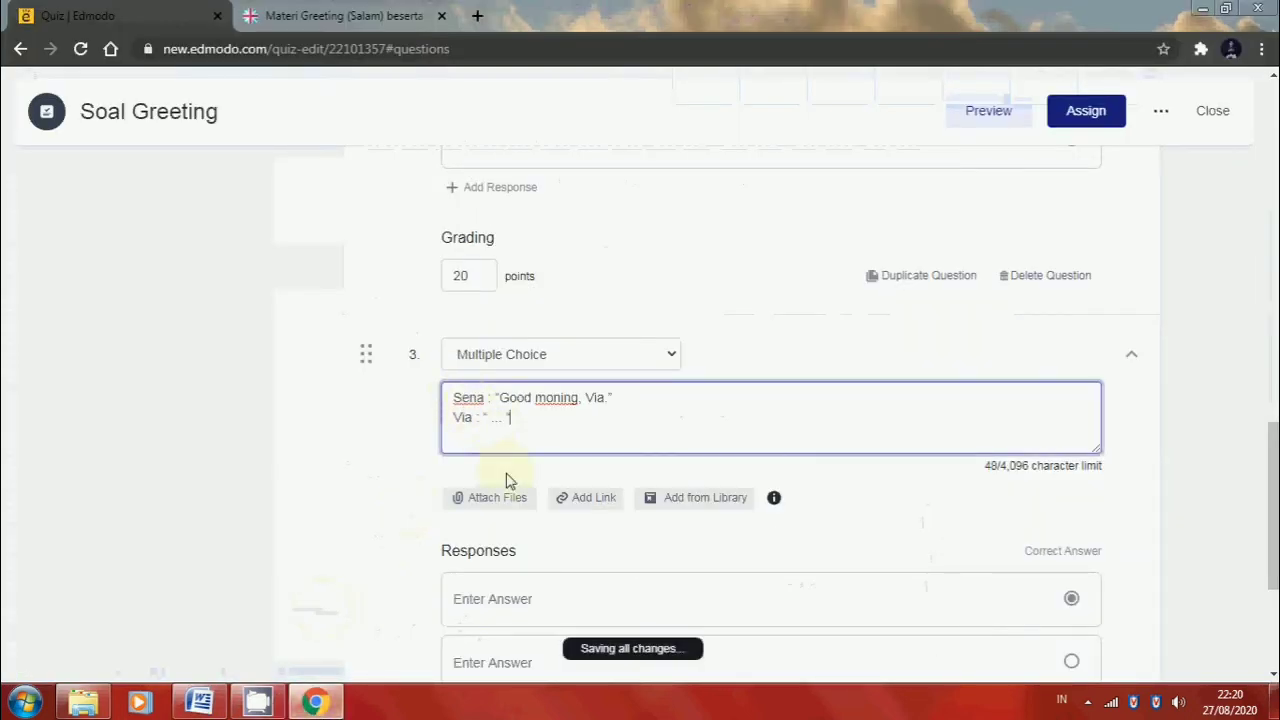
Copy answer "A. Good night" from the Word document into the first response of quiz question 3 in Edmodo
{"action": "scroll", "coordinate": [503, 486], "scroll_direction": "down", "scroll_amount": 3}
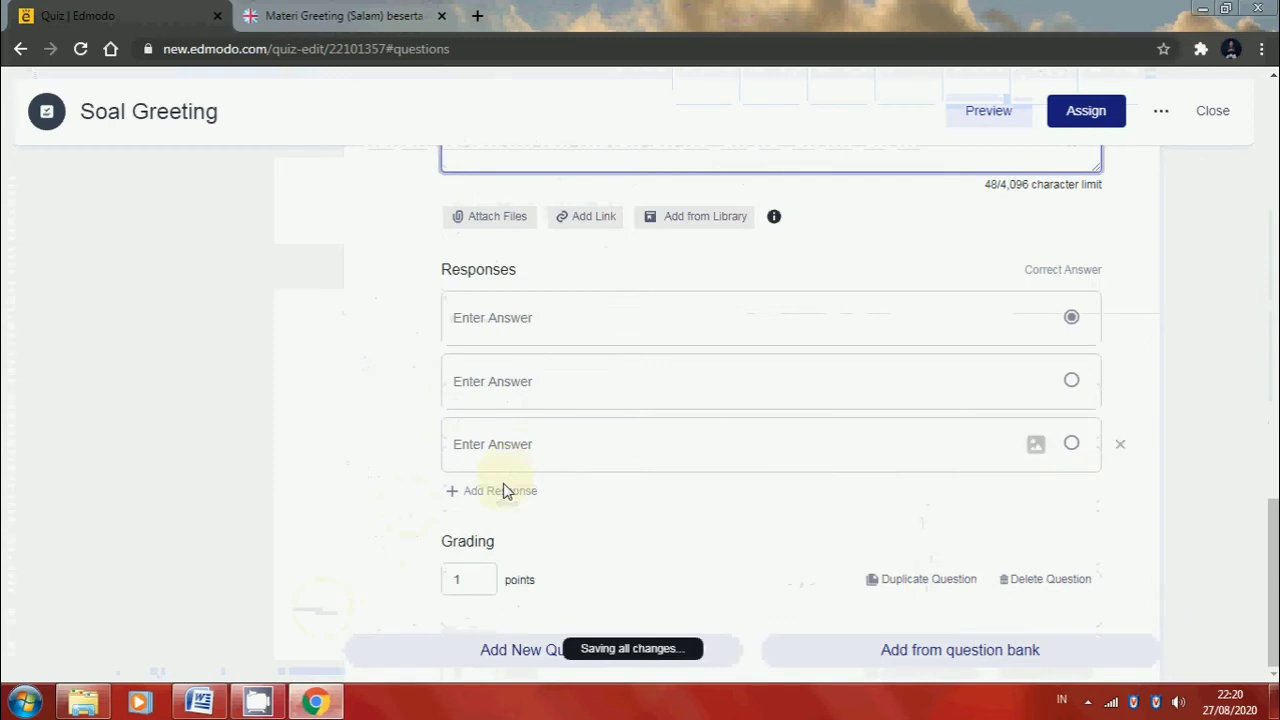
{"action": "left_click", "coordinate": [308, 701]}
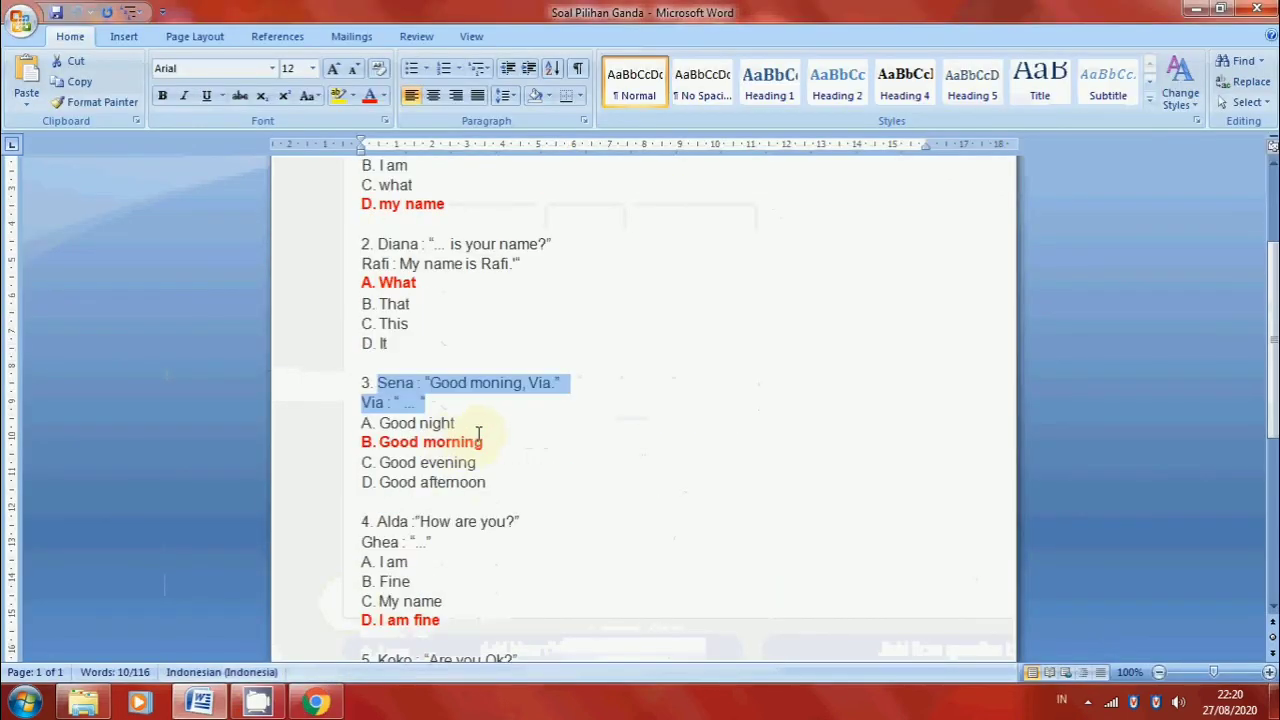
{"action": "left_click", "coordinate": [457, 423]}
{"action": "left_click", "coordinate": [366, 428], "text": "shift"}
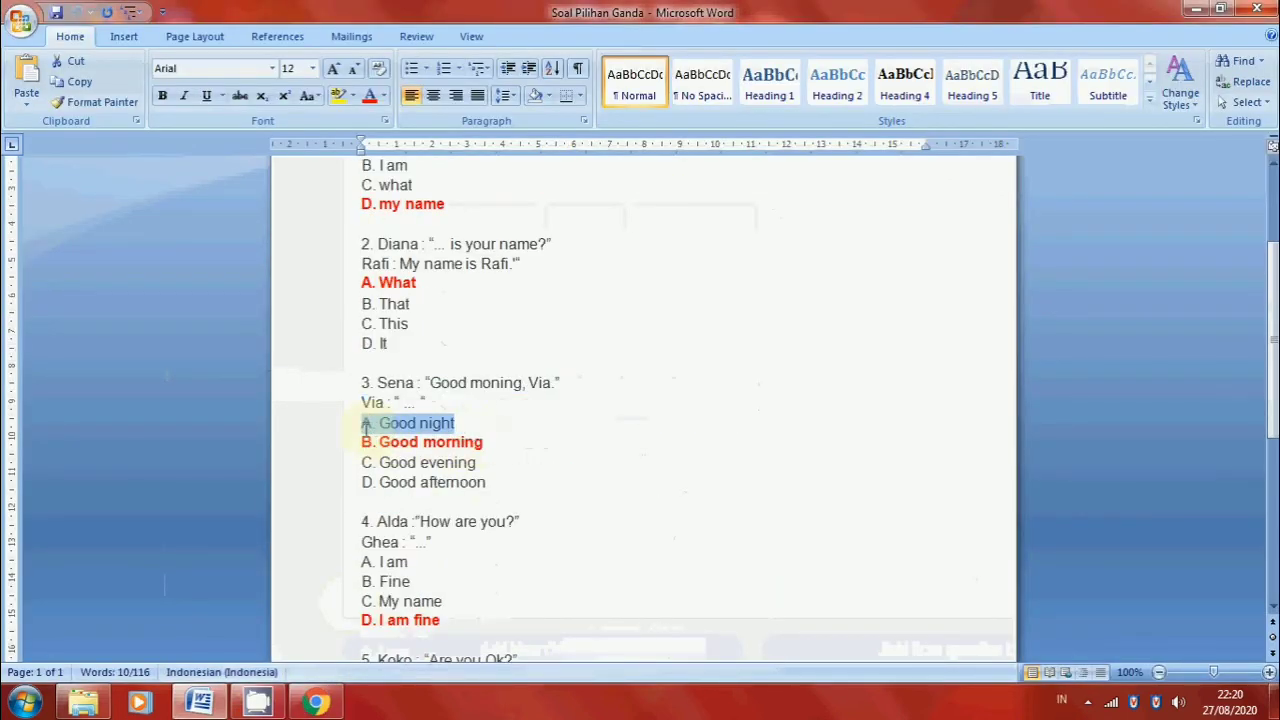
{"action": "left_click", "coordinate": [316, 703]}
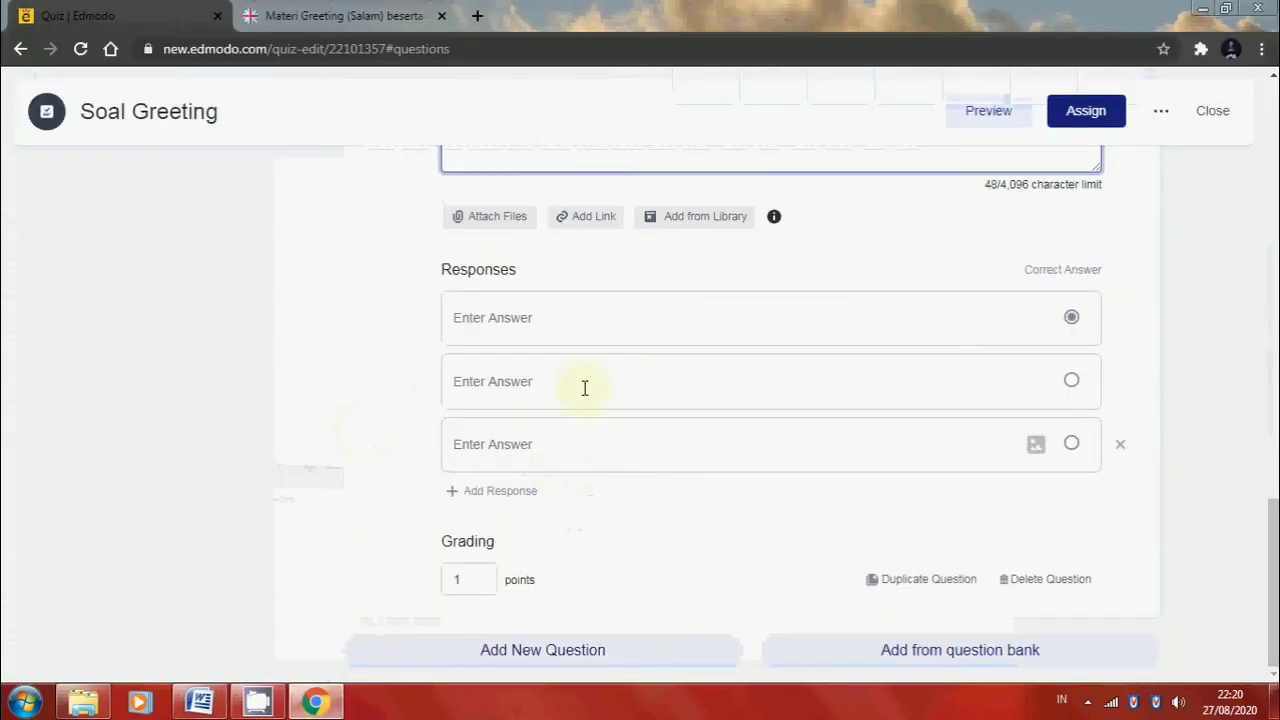
{"action": "left_click", "coordinate": [506, 317]}
{"action": "key", "text": "ctrl+v"}
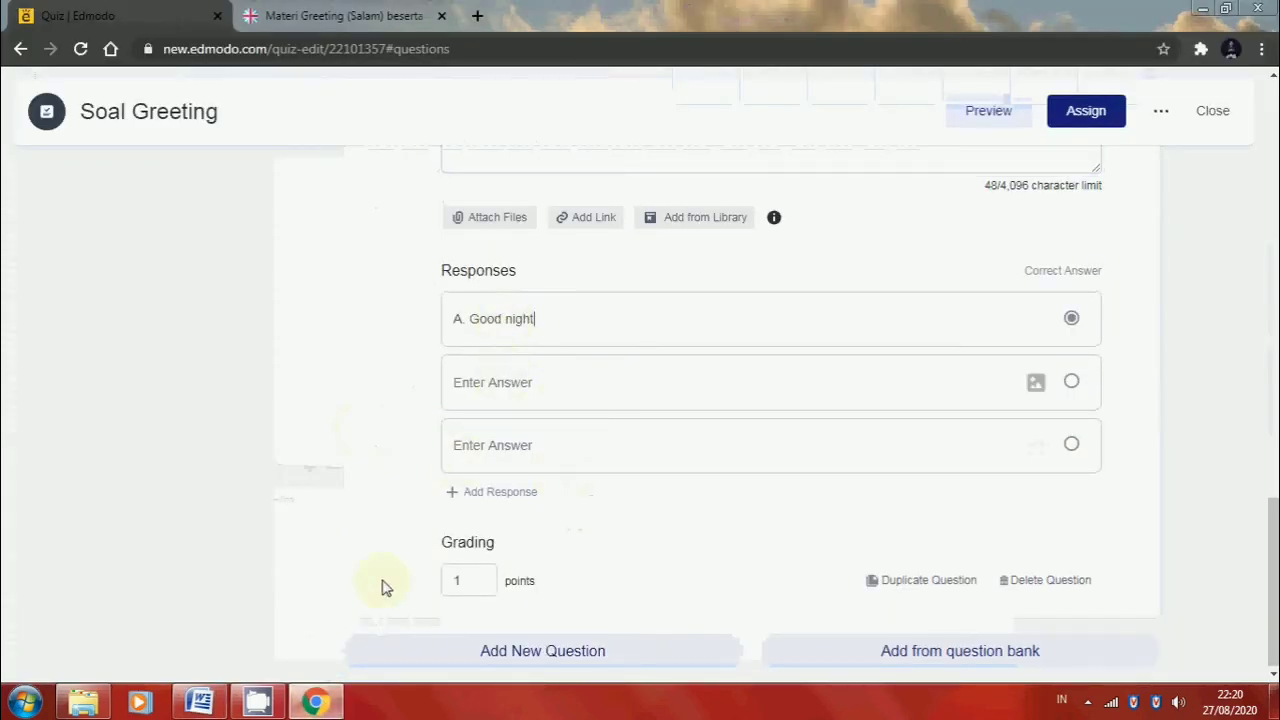
Copy answer "B. Good morning" from the Word document into the second response of quiz question 3
{"action": "left_click", "coordinate": [316, 703]}
{"action": "left_click_drag", "start_coordinate": [483, 443], "coordinate": [362, 455]}
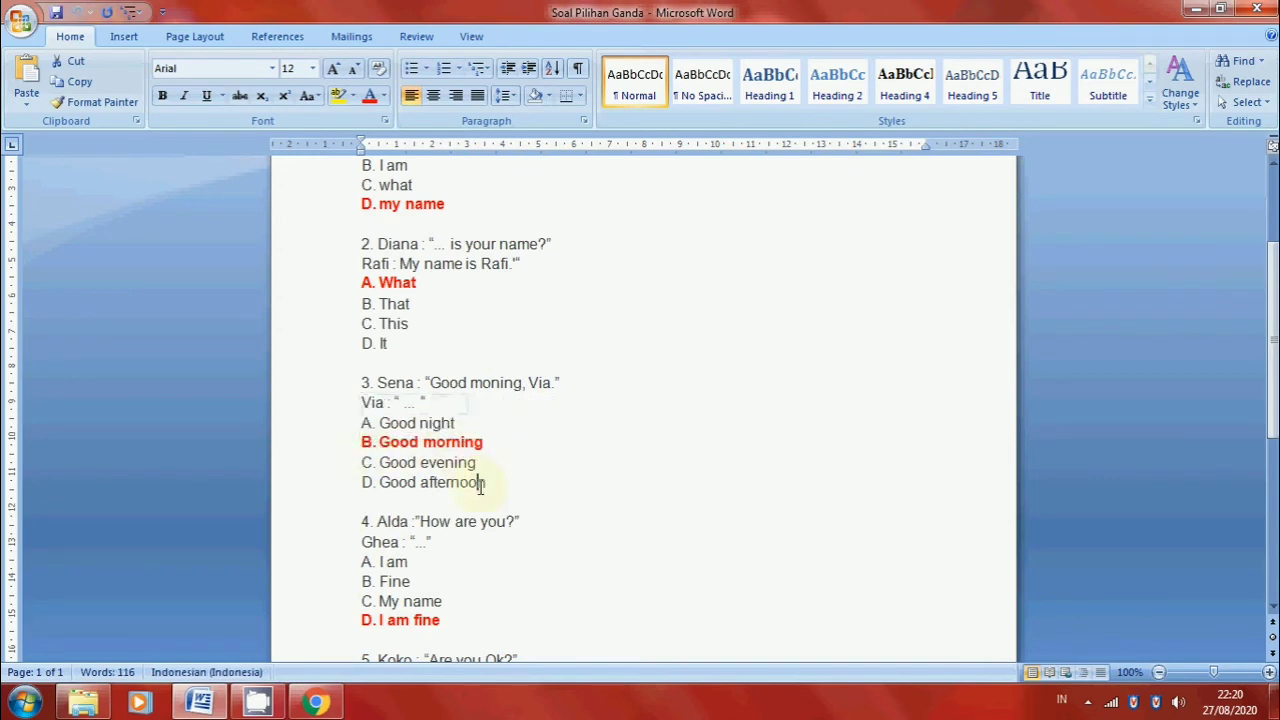
{"action": "left_click_drag", "start_coordinate": [491, 446], "coordinate": [357, 447]}
{"action": "key", "text": "ctrl+c"}
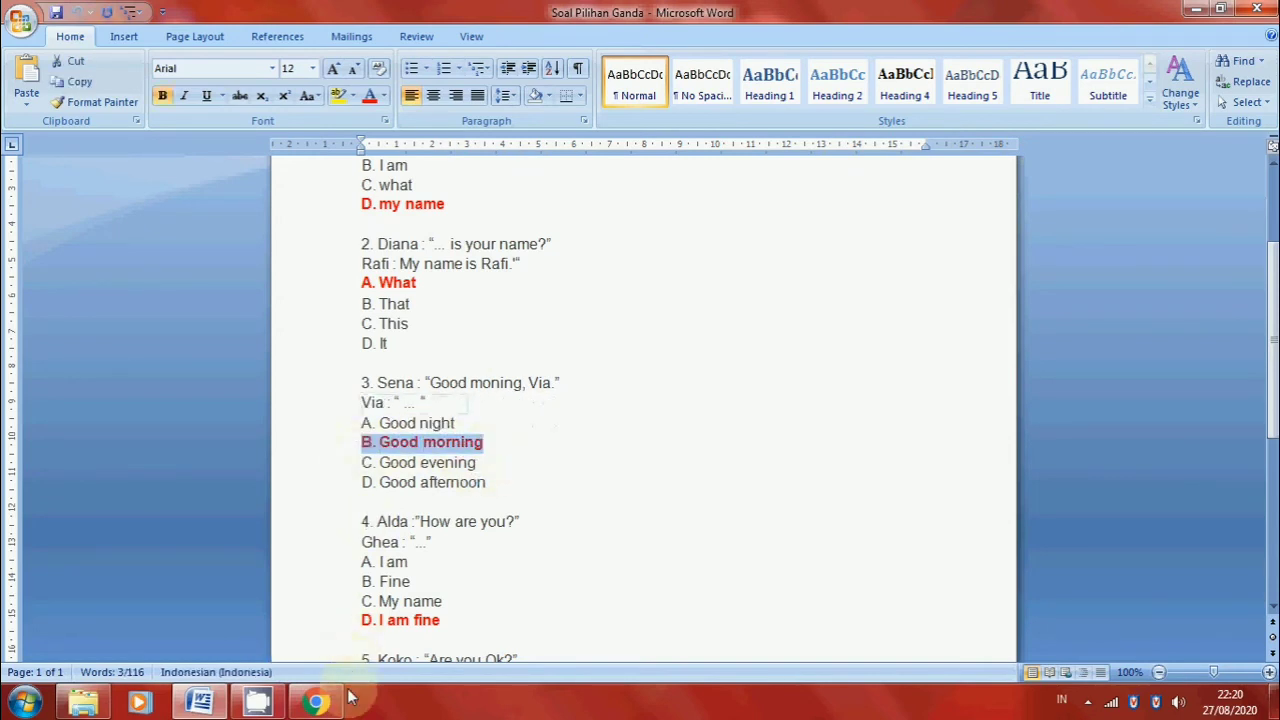
{"action": "left_click", "coordinate": [316, 703]}
{"action": "key", "text": "ctrl+v"}
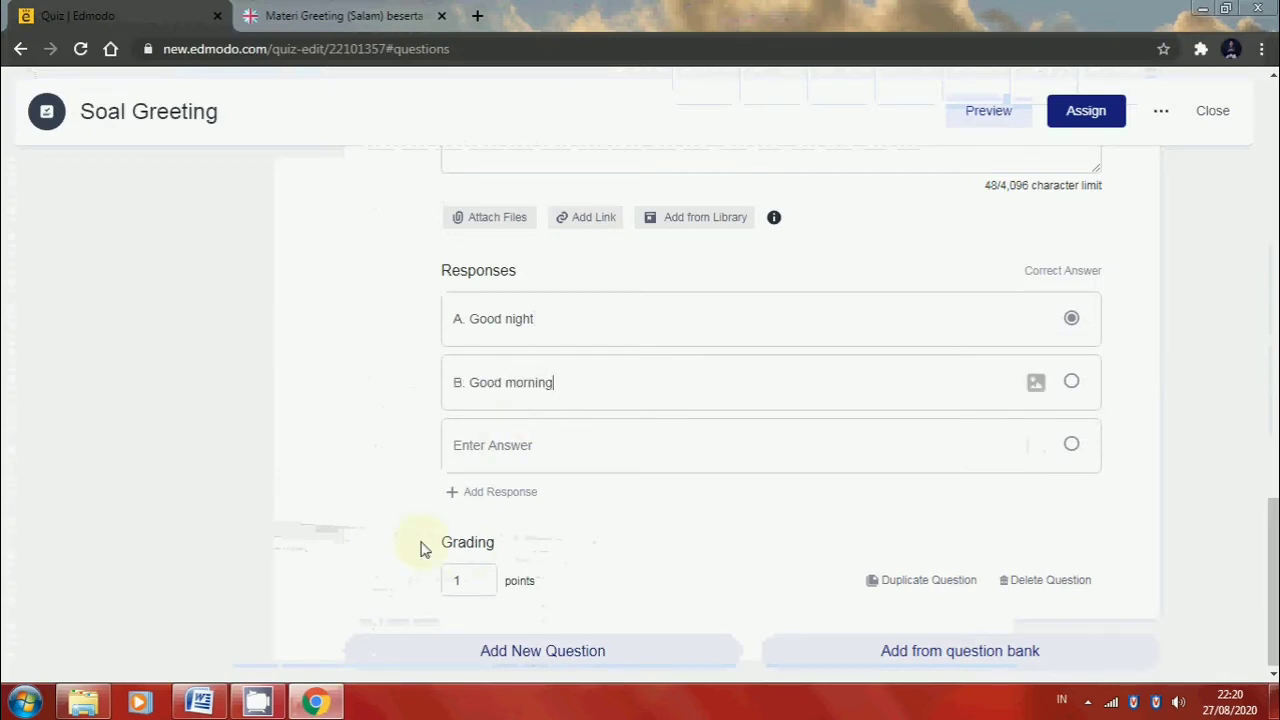
Copy answer "C. Good evening" from the Word document into the third response of quiz question 3
{"action": "left_click", "coordinate": [316, 703]}
{"action": "left_click_drag", "start_coordinate": [477, 463], "coordinate": [363, 462]}
{"action": "key", "text": "ctrl+c"}
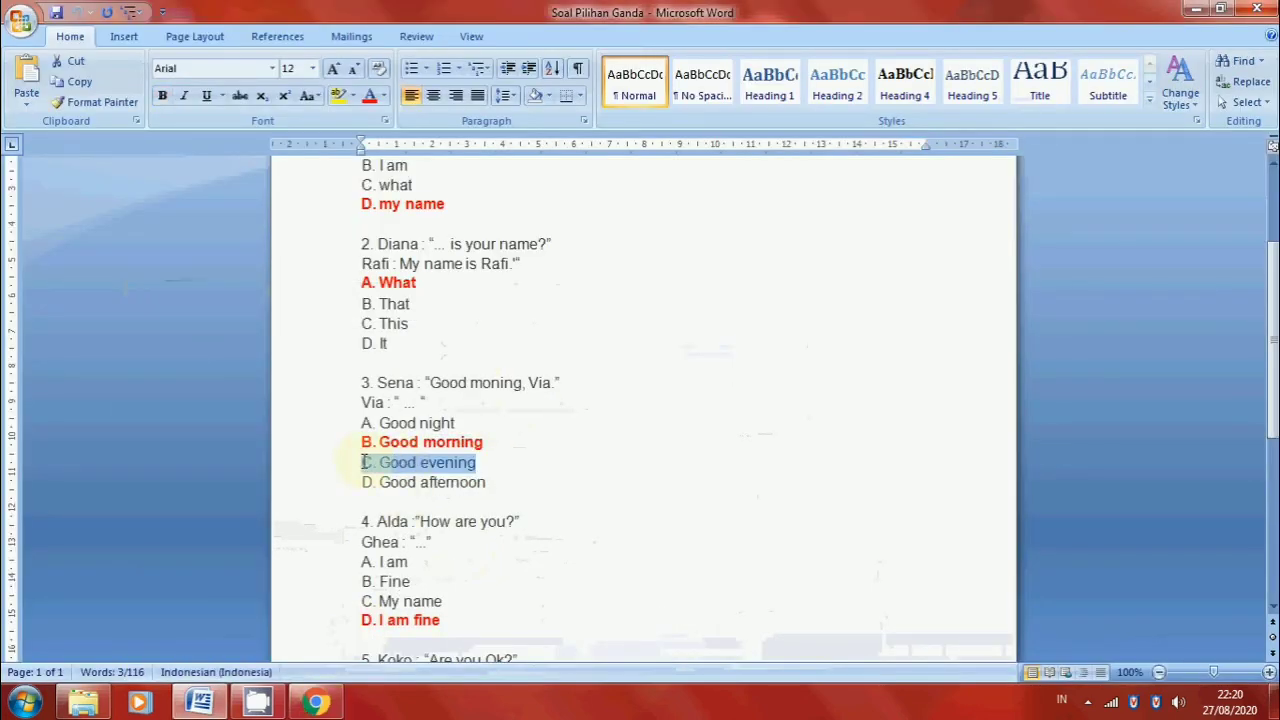
{"action": "left_click", "coordinate": [316, 703]}
{"action": "left_click", "coordinate": [529, 437]}
{"action": "key", "text": "ctrl+v"}
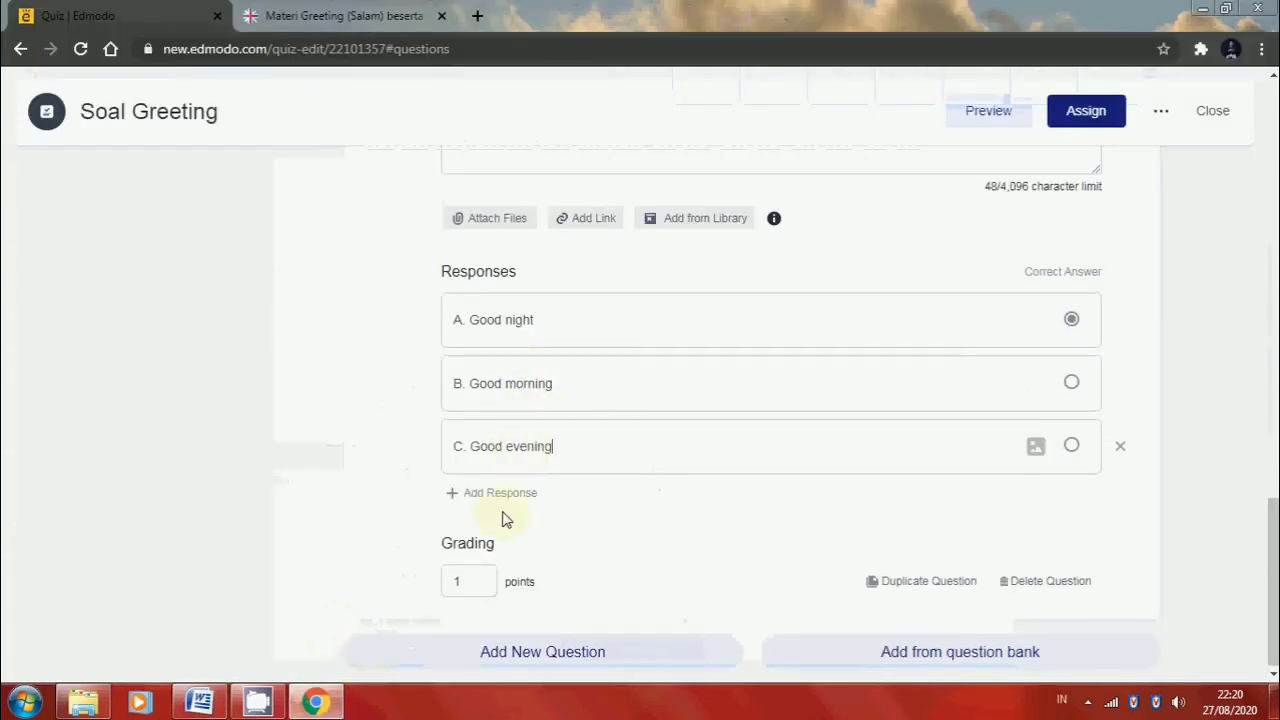
Add a fourth response to quiz question 3 and fill it with answer "D. Good afternoon" from the Word document
{"action": "left_click", "coordinate": [510, 497]}
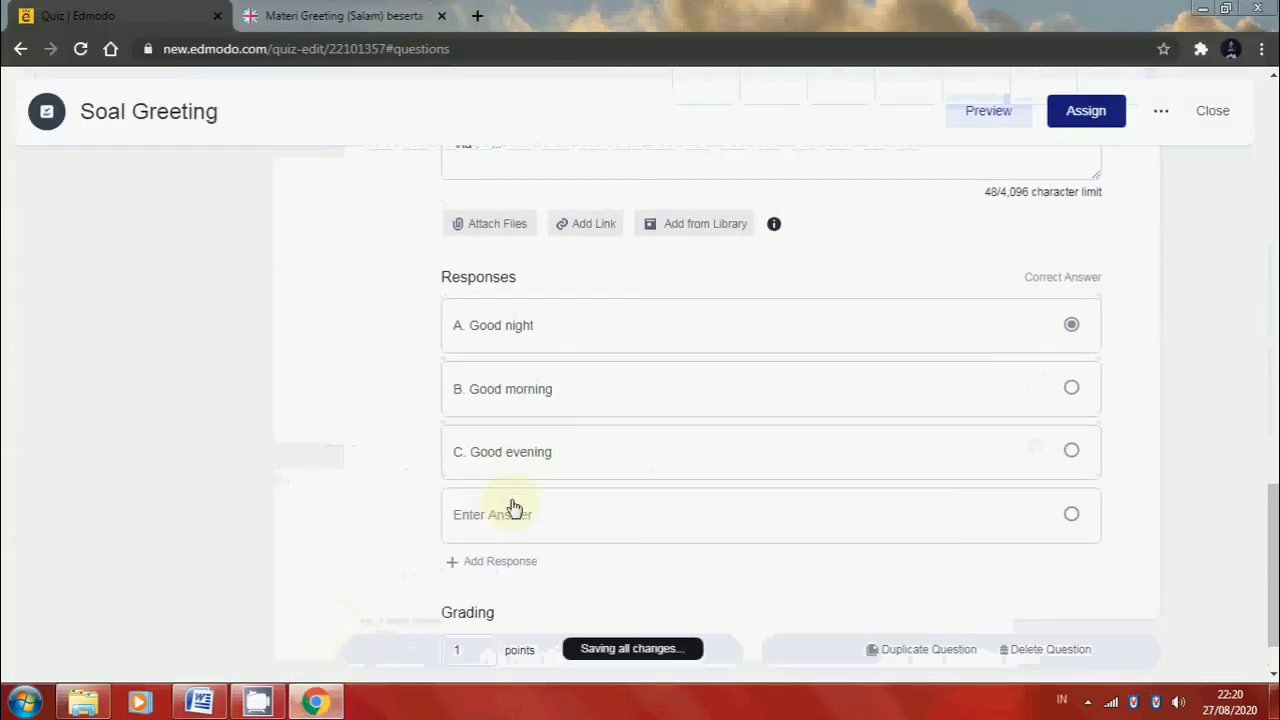
{"action": "left_click", "coordinate": [316, 703]}
{"action": "left_click_drag", "start_coordinate": [497, 484], "coordinate": [347, 484]}
{"action": "key", "text": "ctrl+c"}
{"action": "left_click", "coordinate": [316, 703]}
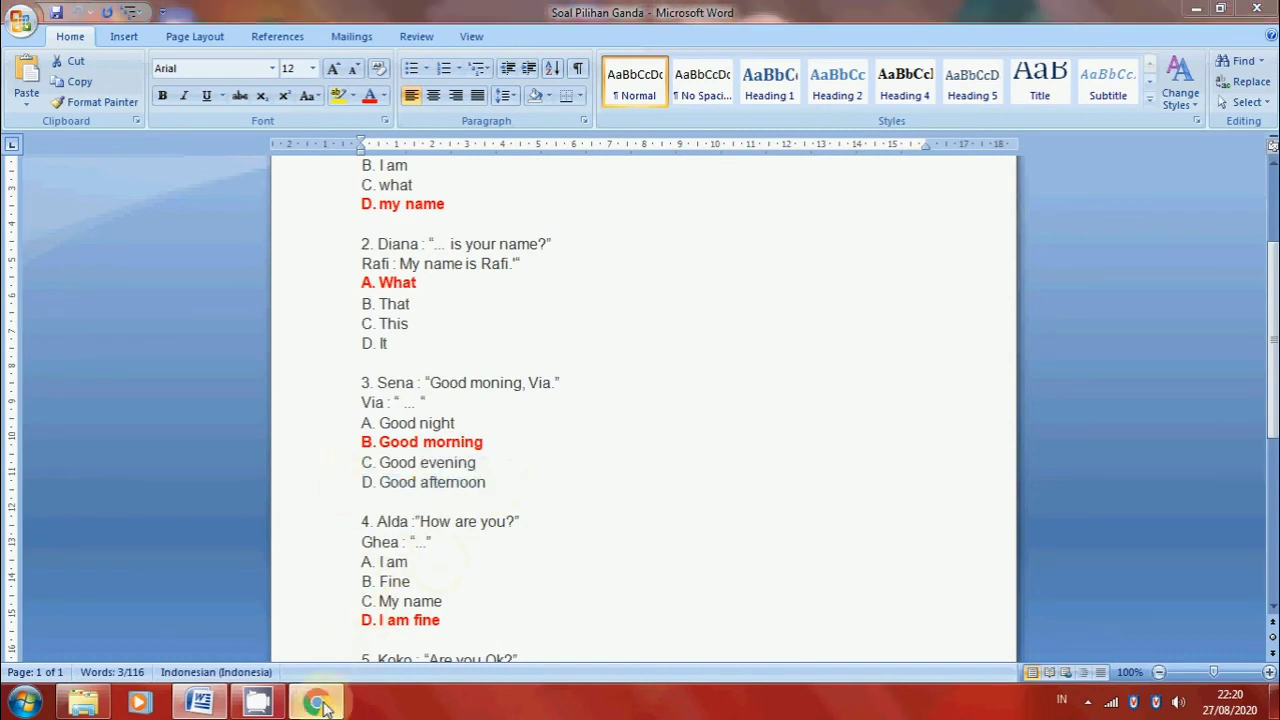
{"action": "left_click", "coordinate": [514, 515]}
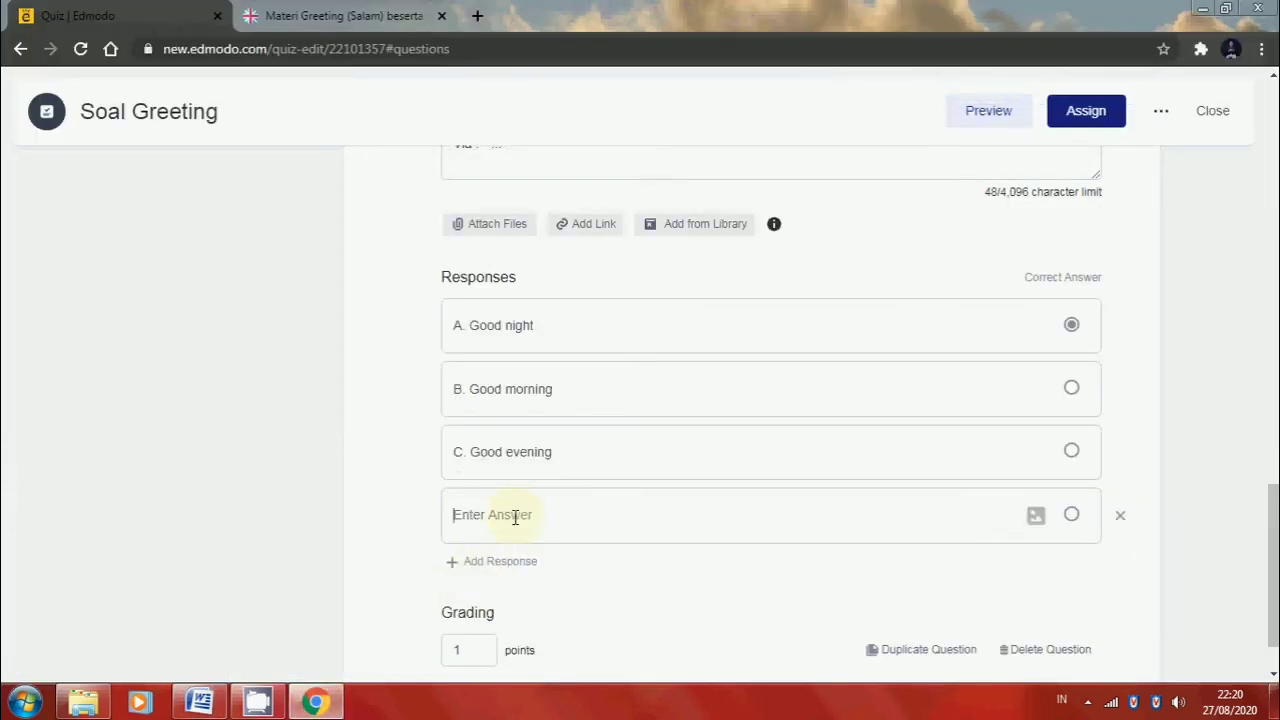
{"action": "key", "text": "ctrl+v"}
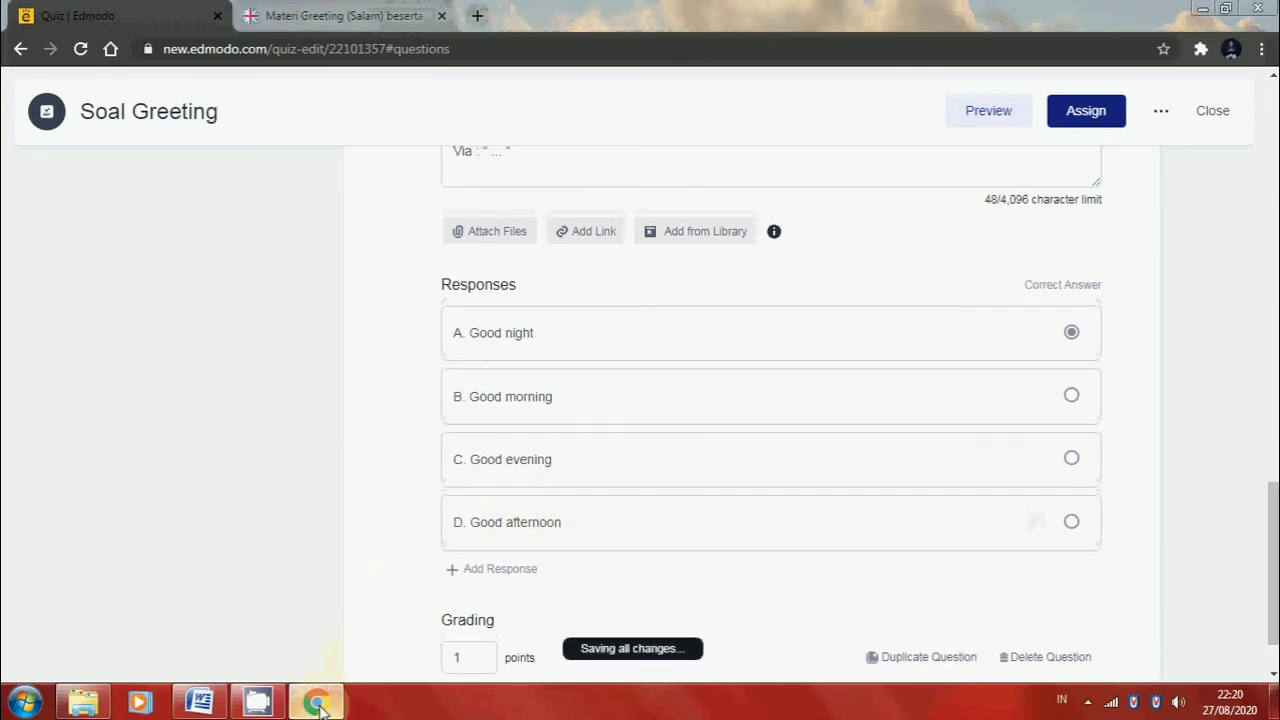
Mark "B. Good morning" as the correct answer of question 3 and set its grading to 20 points
{"action": "left_click", "coordinate": [316, 703]}
{"action": "left_click", "coordinate": [316, 703]}
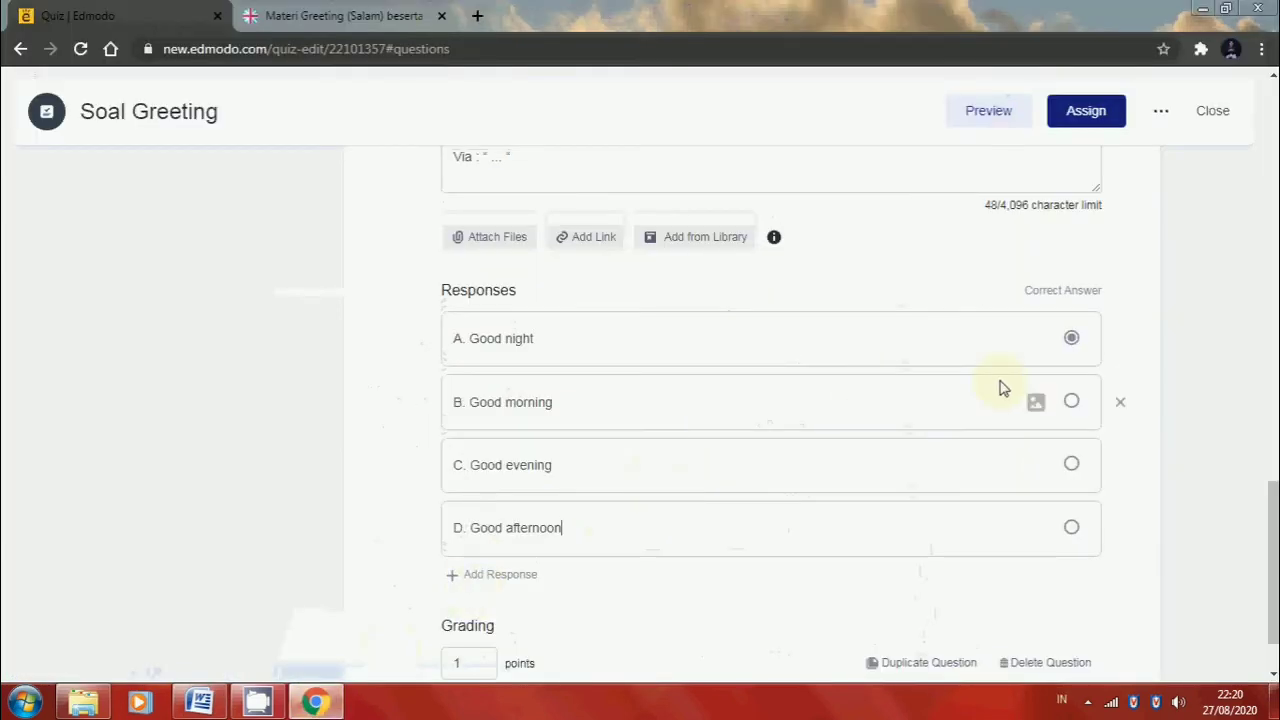
{"action": "left_click", "coordinate": [1068, 410]}
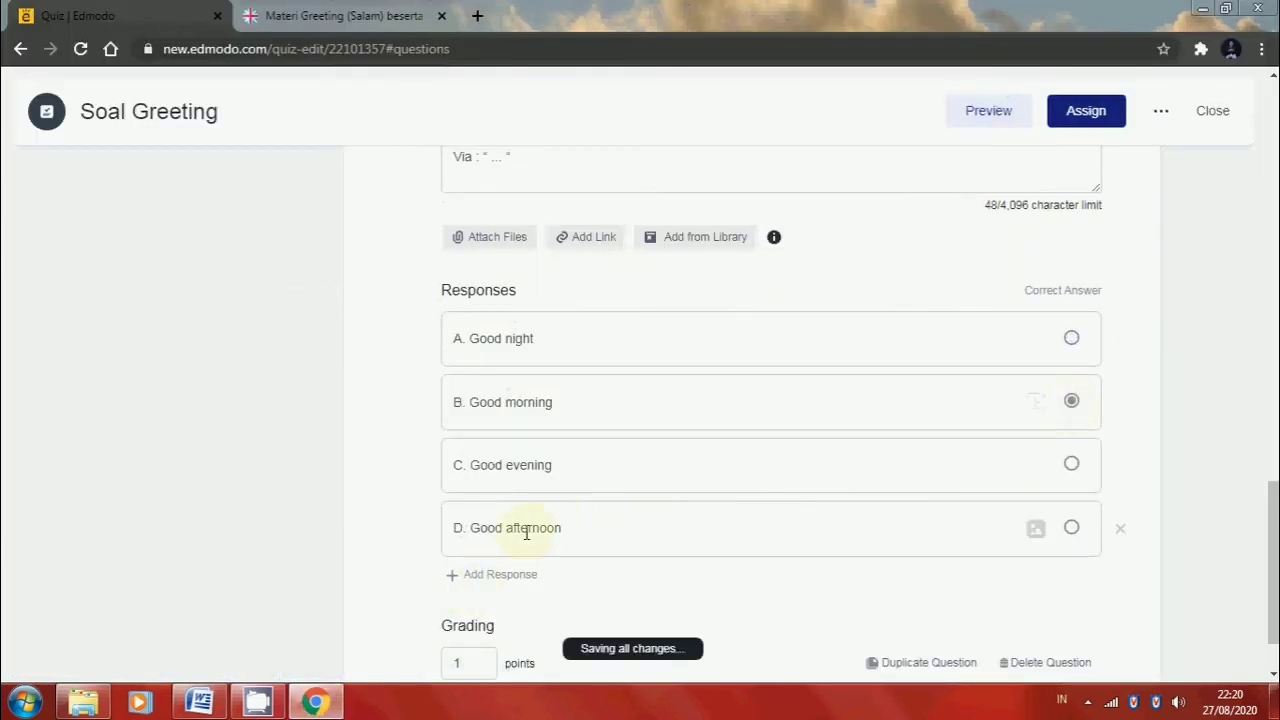
{"action": "scroll", "coordinate": [444, 570], "scroll_direction": "down", "scroll_amount": 1}
{"action": "left_click", "coordinate": [463, 581]}
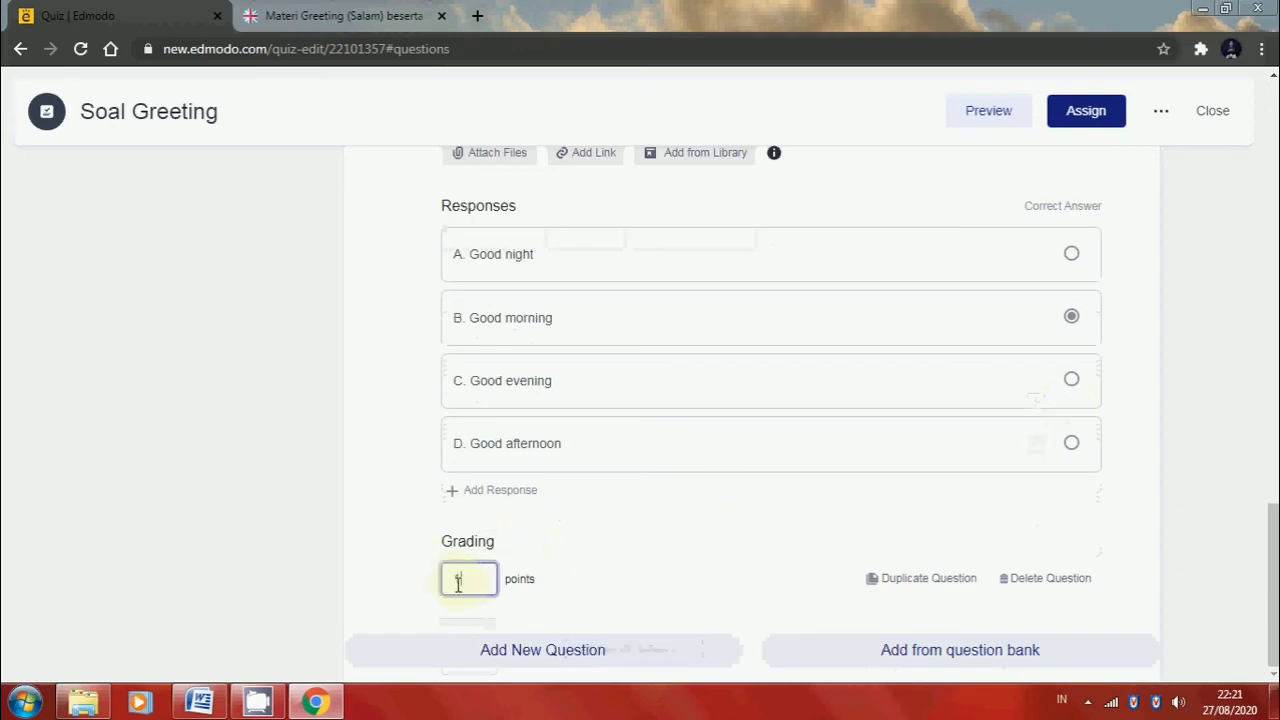
{"action": "type", "text": "20"}
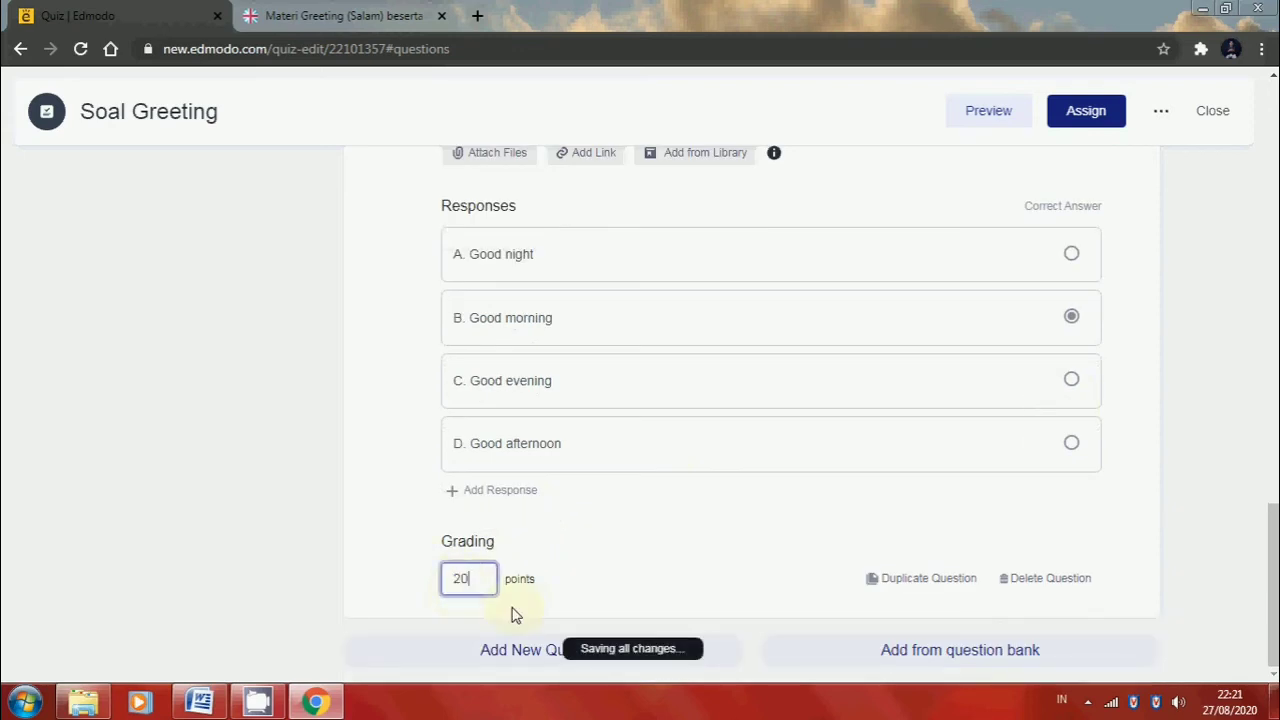
Add multiple-choice question 4 to the quiz and fill its question text with the "How are you?" dialogue from the Word document
{"action": "left_click", "coordinate": [500, 660]}
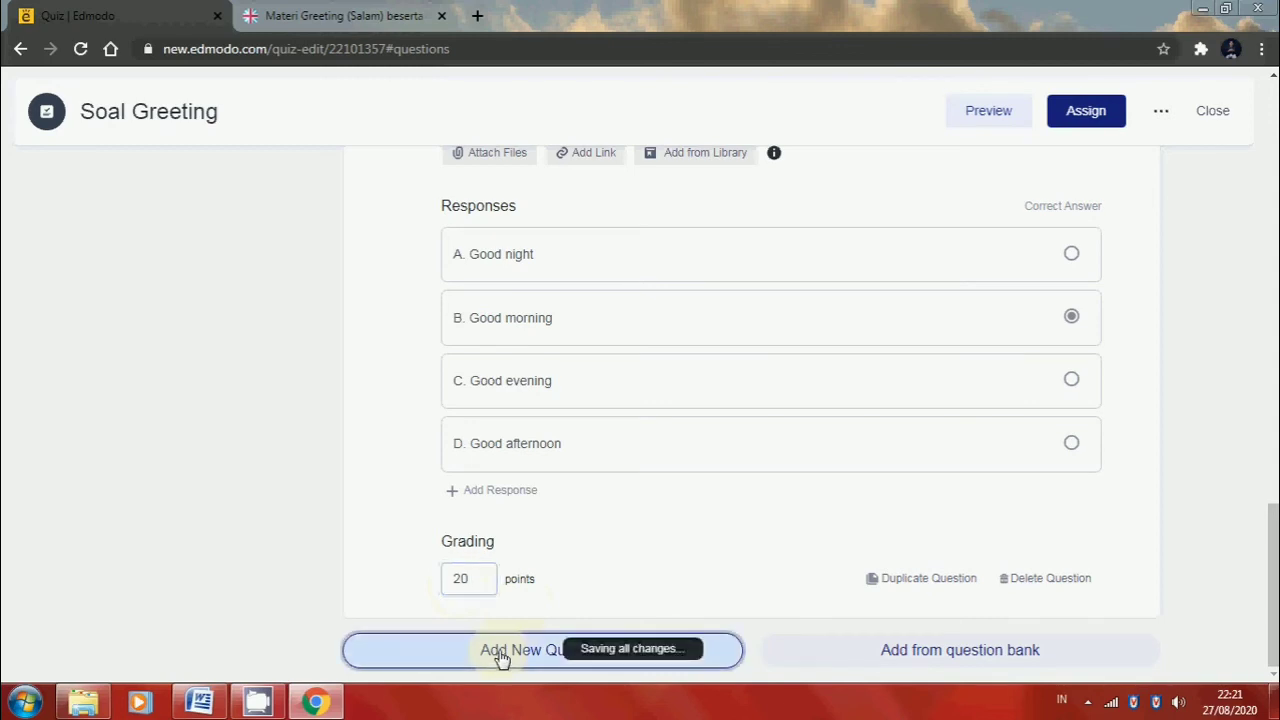
{"action": "scroll", "coordinate": [500, 651], "scroll_direction": "down", "scroll_amount": 3}
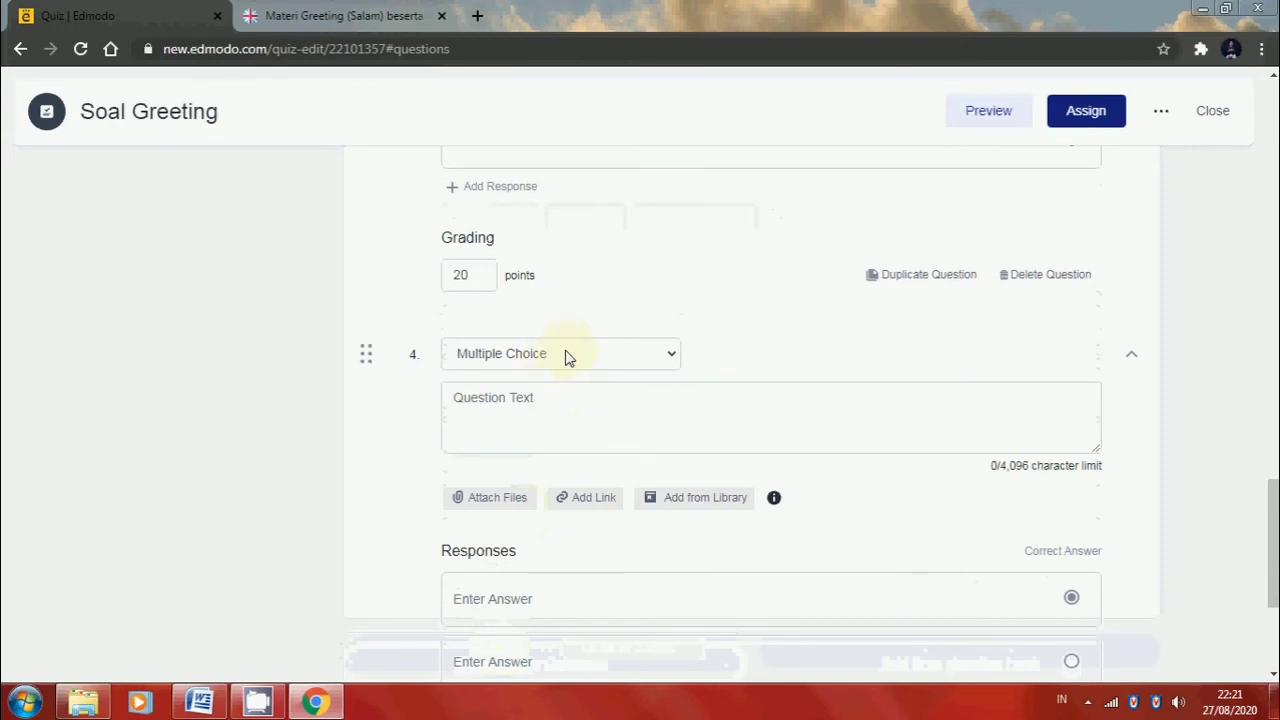
{"action": "left_click", "coordinate": [312, 700]}
{"action": "scroll", "coordinate": [379, 498], "scroll_direction": "down", "scroll_amount": 2}
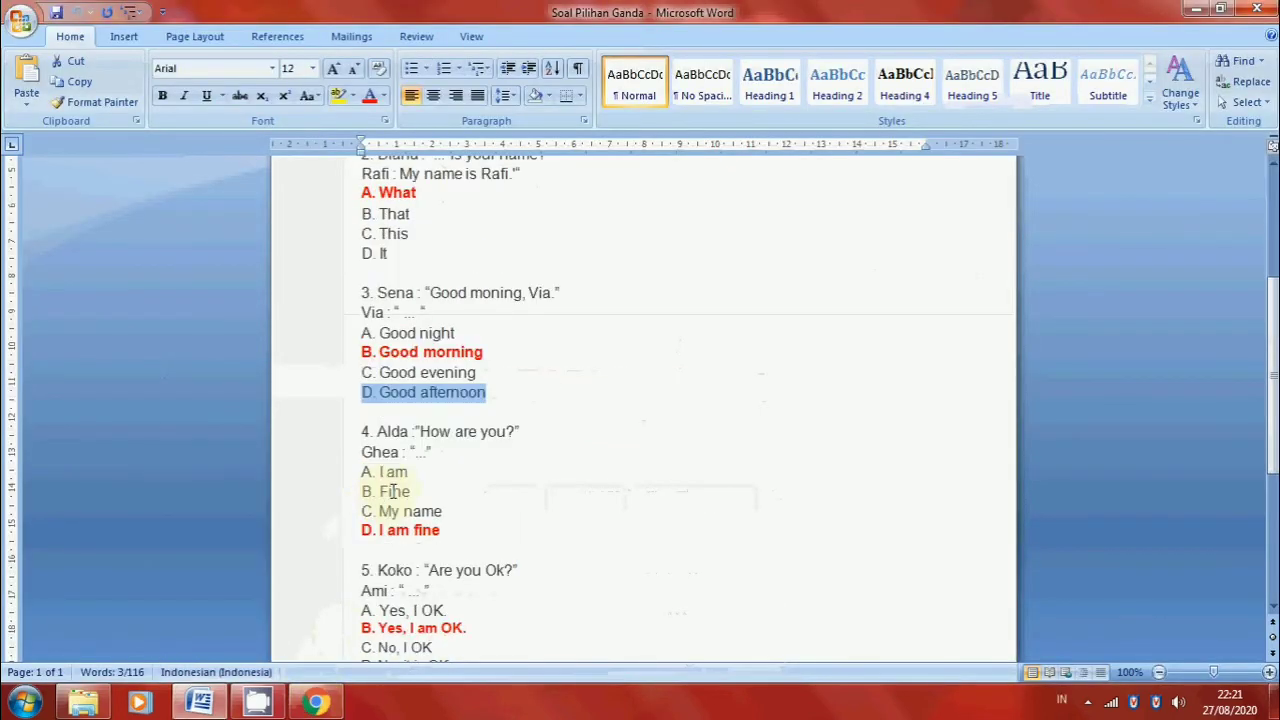
{"action": "left_click_drag", "start_coordinate": [446, 461], "coordinate": [387, 441]}
{"action": "key", "text": "ctrl+c"}
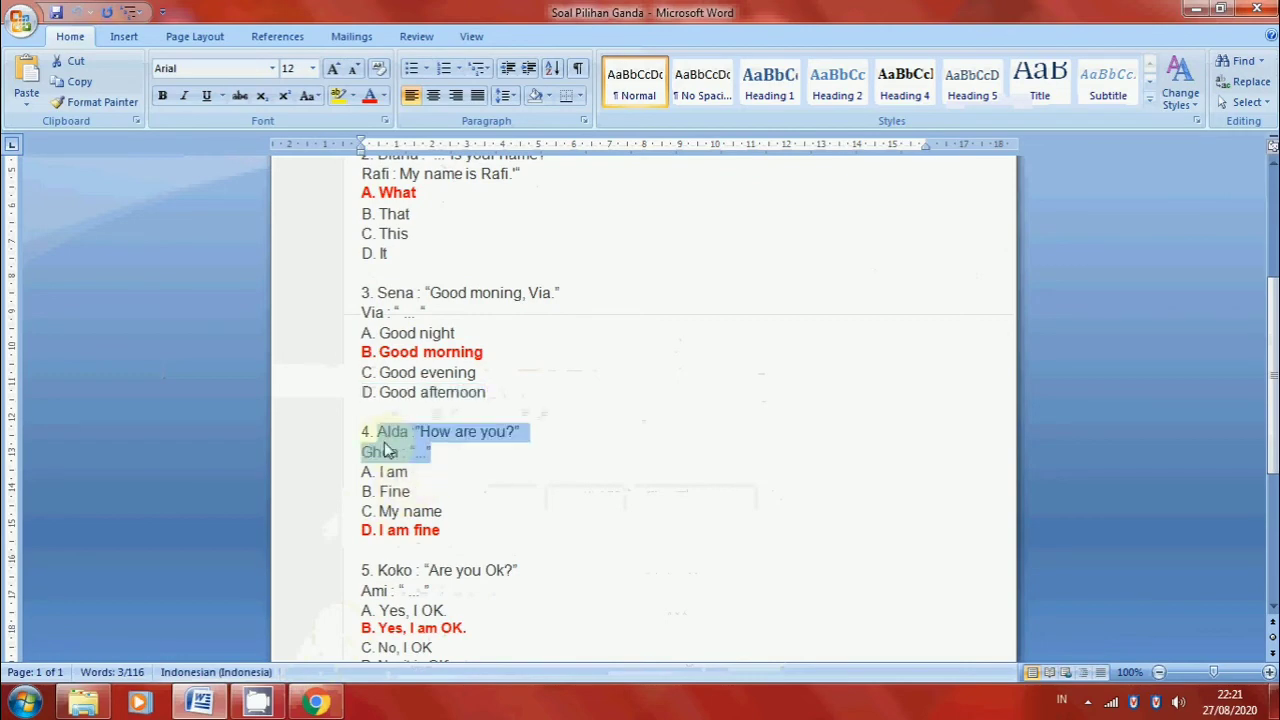
{"action": "key", "text": "alt+Tab"}
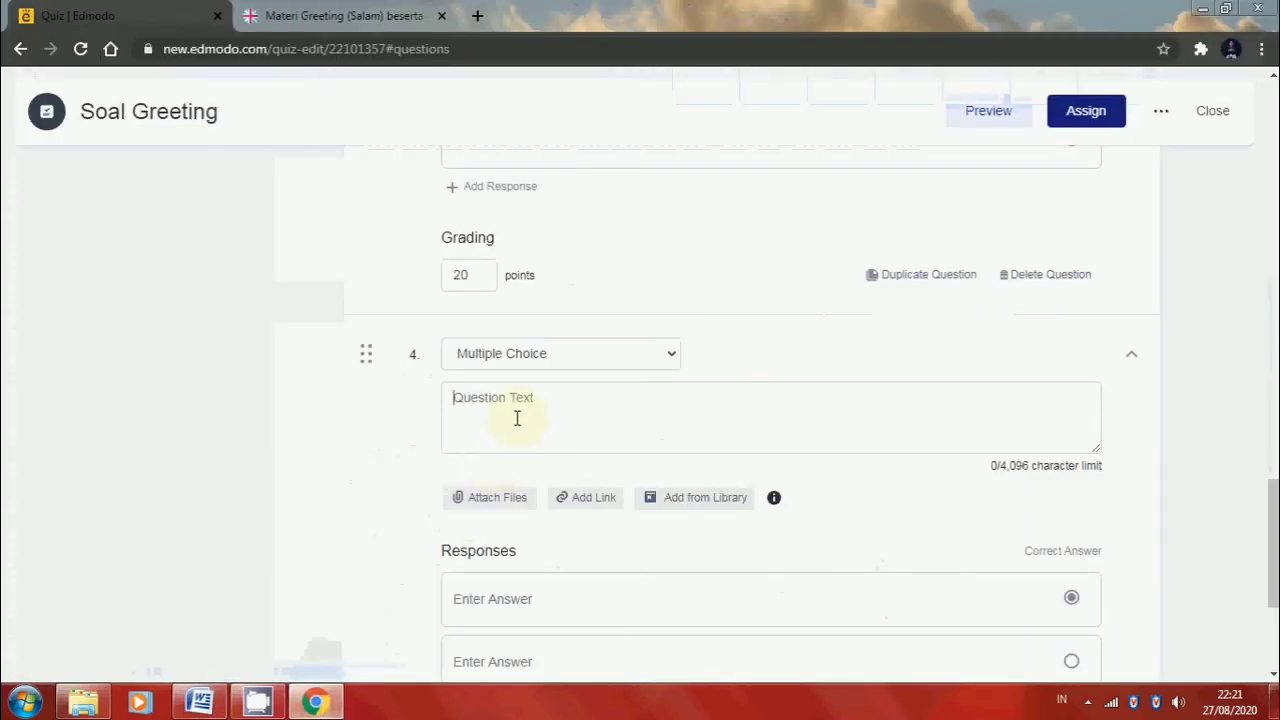
{"action": "left_click", "coordinate": [517, 418]}
{"action": "key", "text": "ctrl+v"}
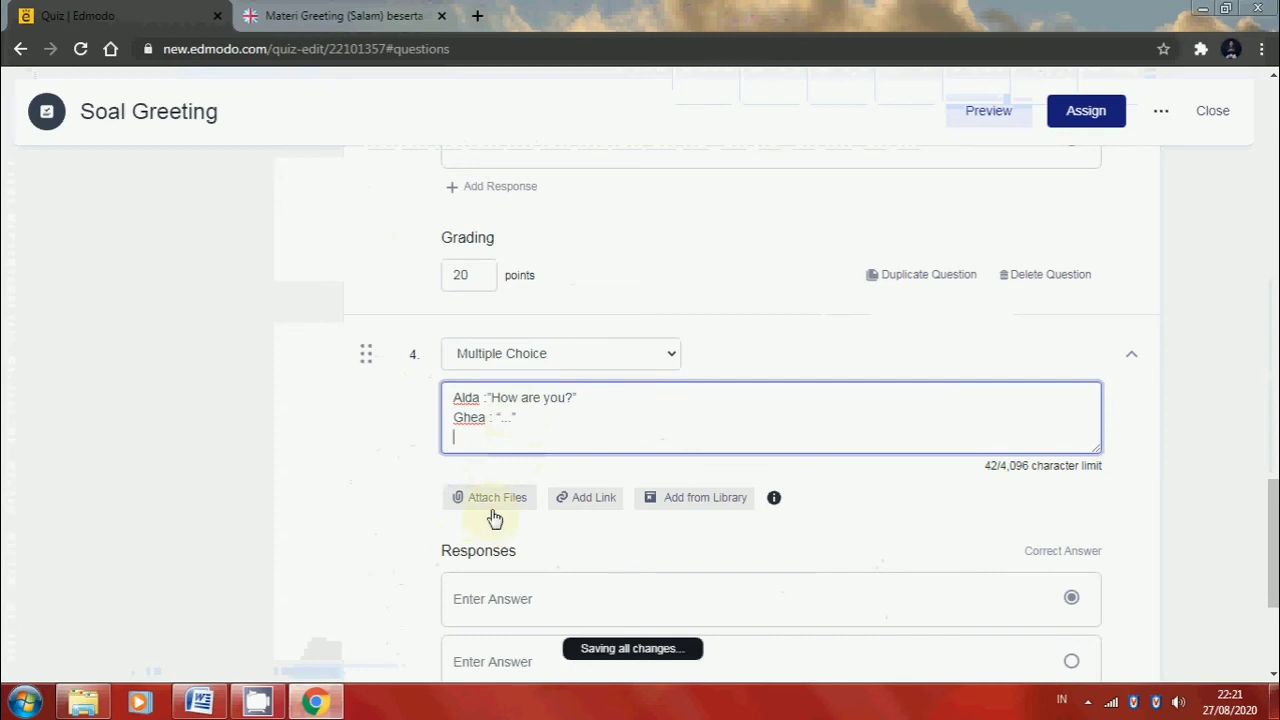
Copy answer "A. I am" from the Word document into the first response of quiz question 4
{"action": "scroll", "coordinate": [490, 532], "scroll_direction": "down", "scroll_amount": 3}
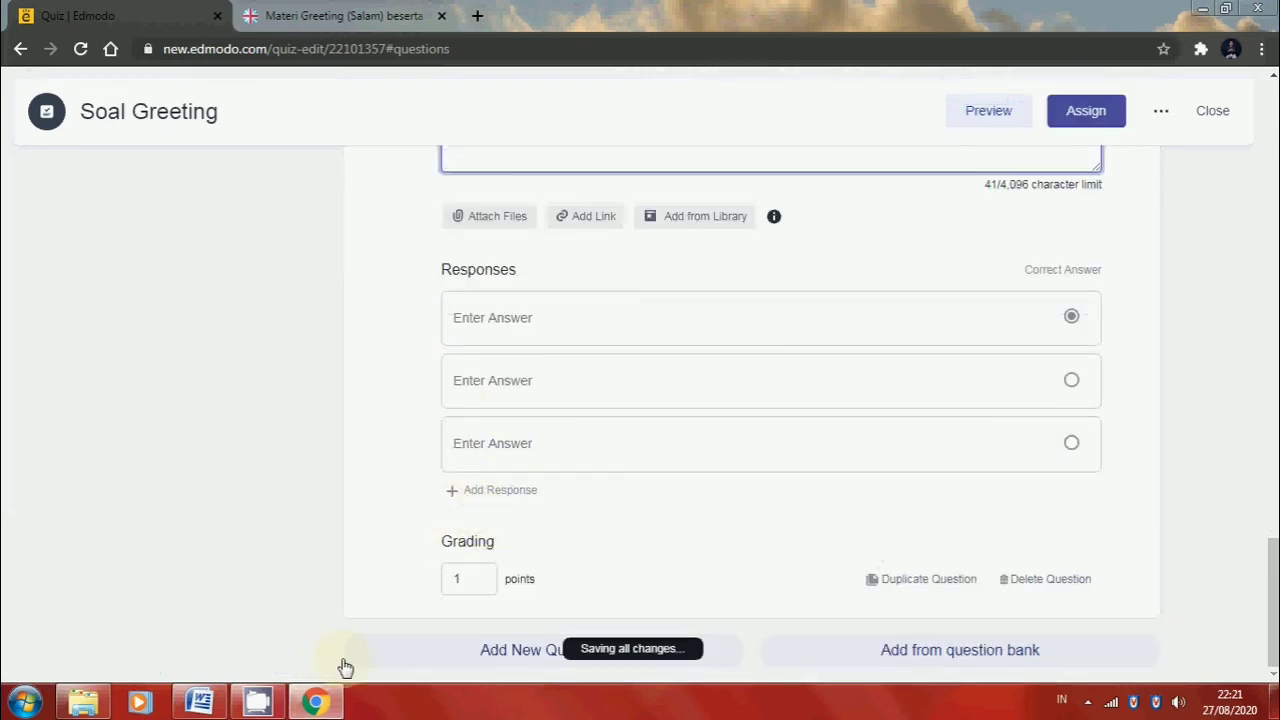
{"action": "left_click", "coordinate": [316, 705]}
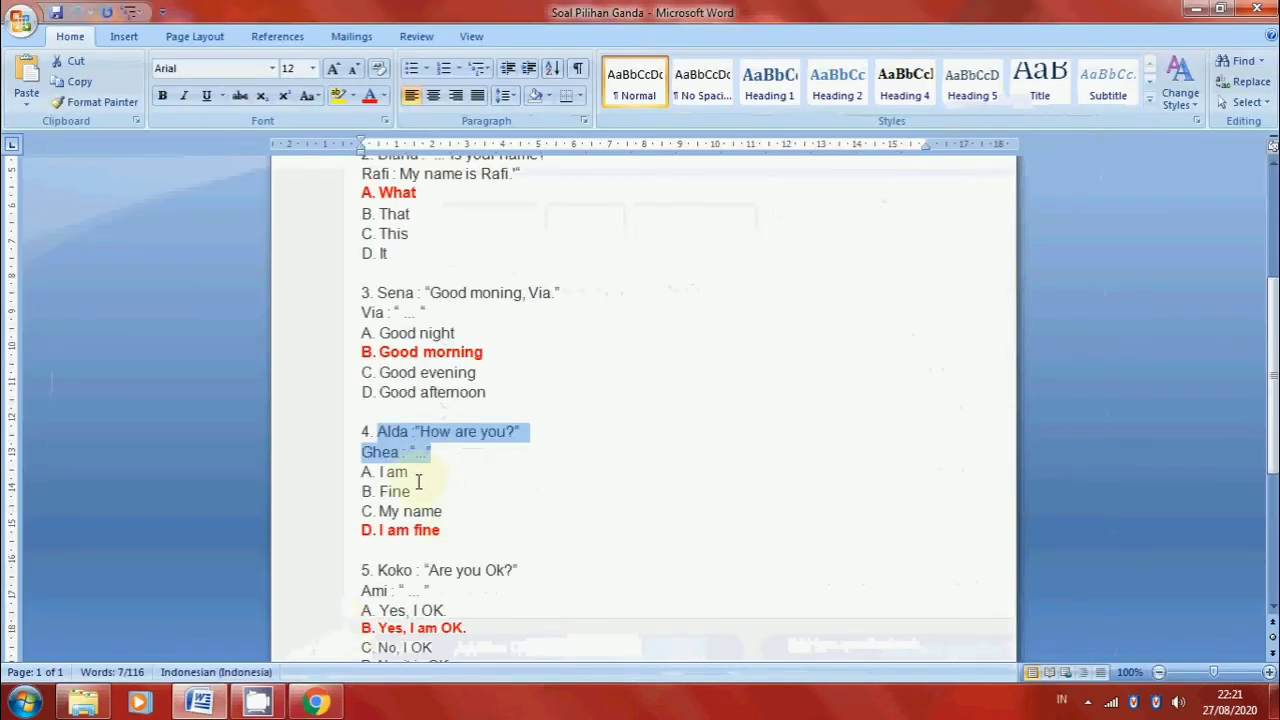
{"action": "left_click_drag", "start_coordinate": [419, 477], "coordinate": [364, 469]}
{"action": "key", "text": "ctrl+c"}
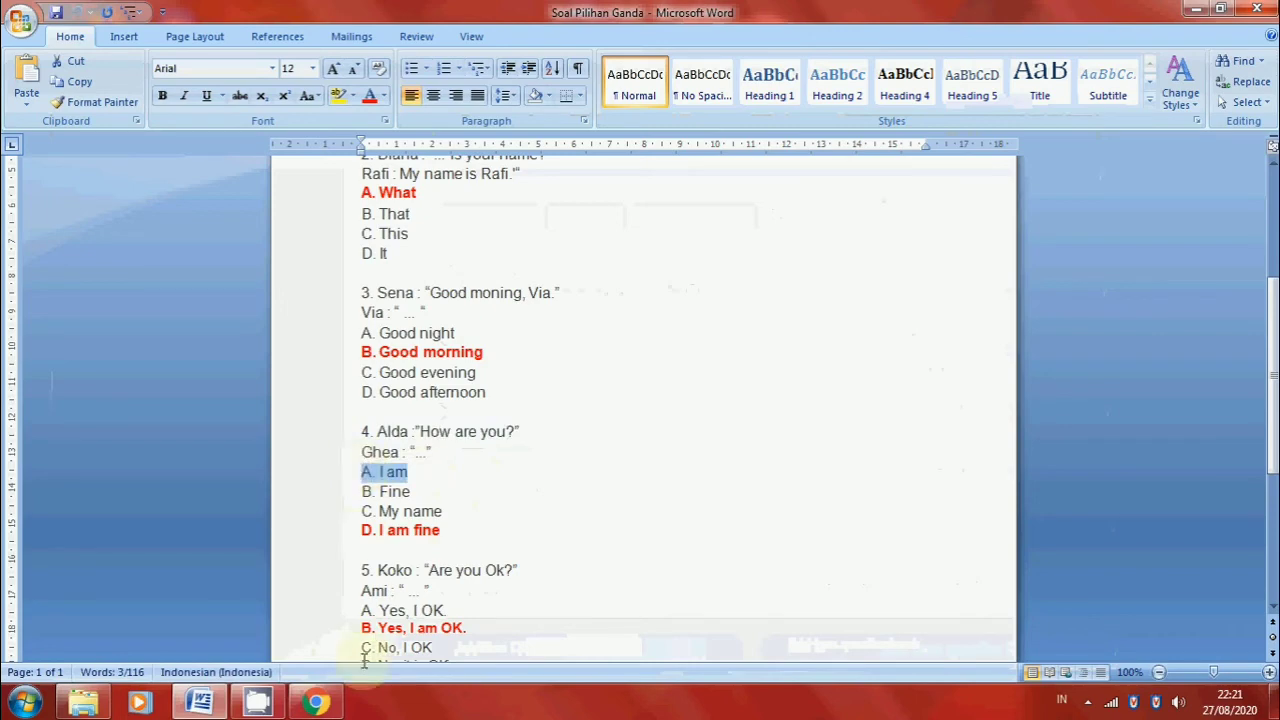
{"action": "left_click", "coordinate": [316, 705]}
{"action": "left_click", "coordinate": [493, 316]}
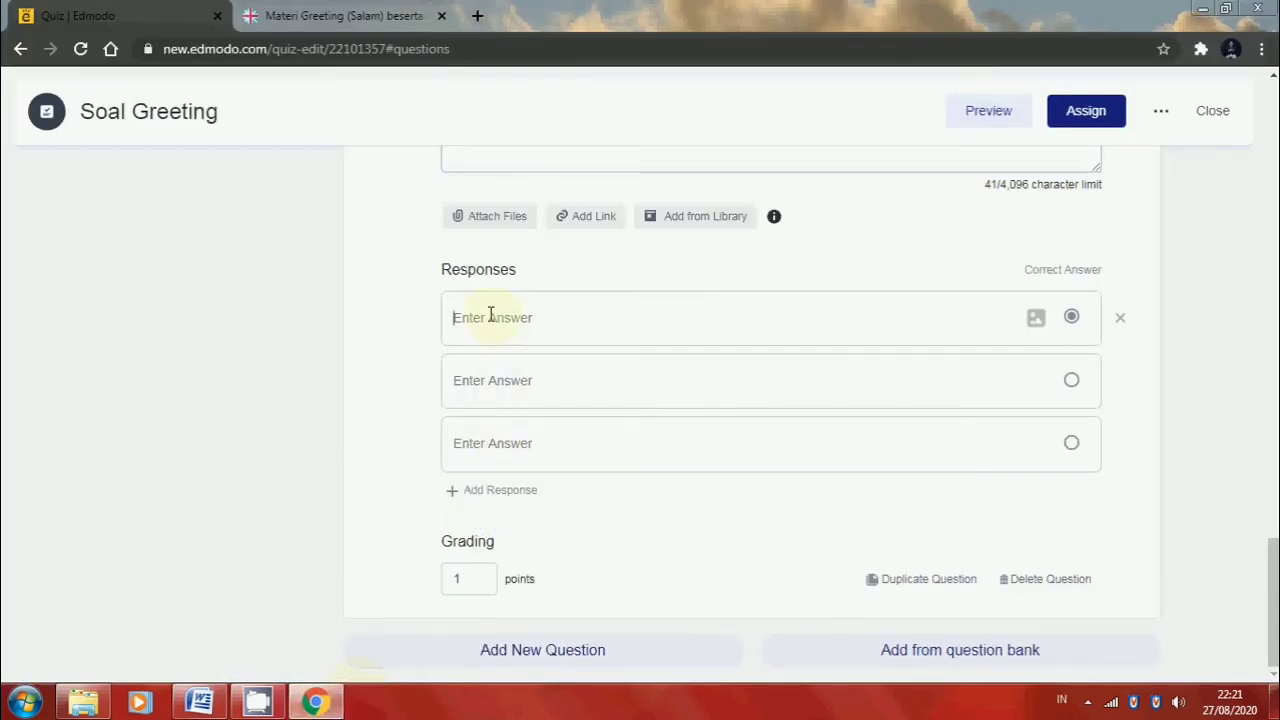
{"action": "key", "text": "ctrl+v"}
Copy answer "B. Fine" from the Word document into the second response of quiz question 4
{"action": "left_click", "coordinate": [320, 705]}
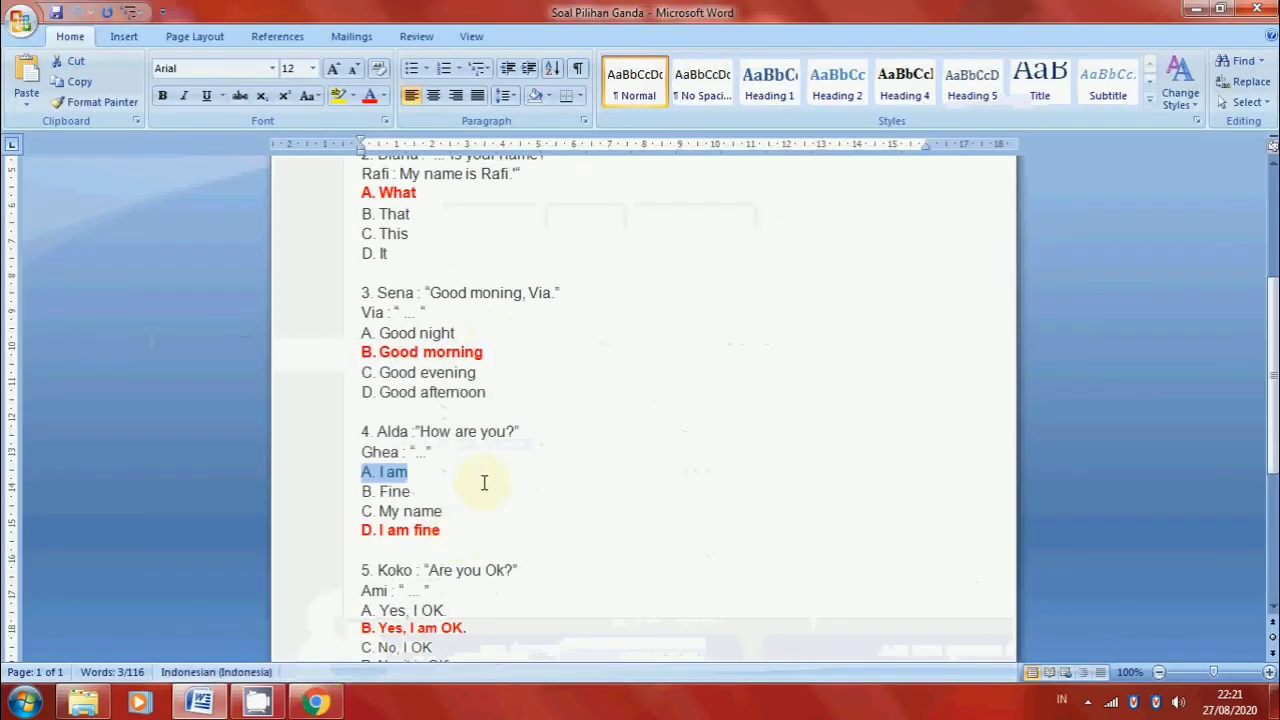
{"action": "left_click_drag", "start_coordinate": [411, 491], "coordinate": [364, 491]}
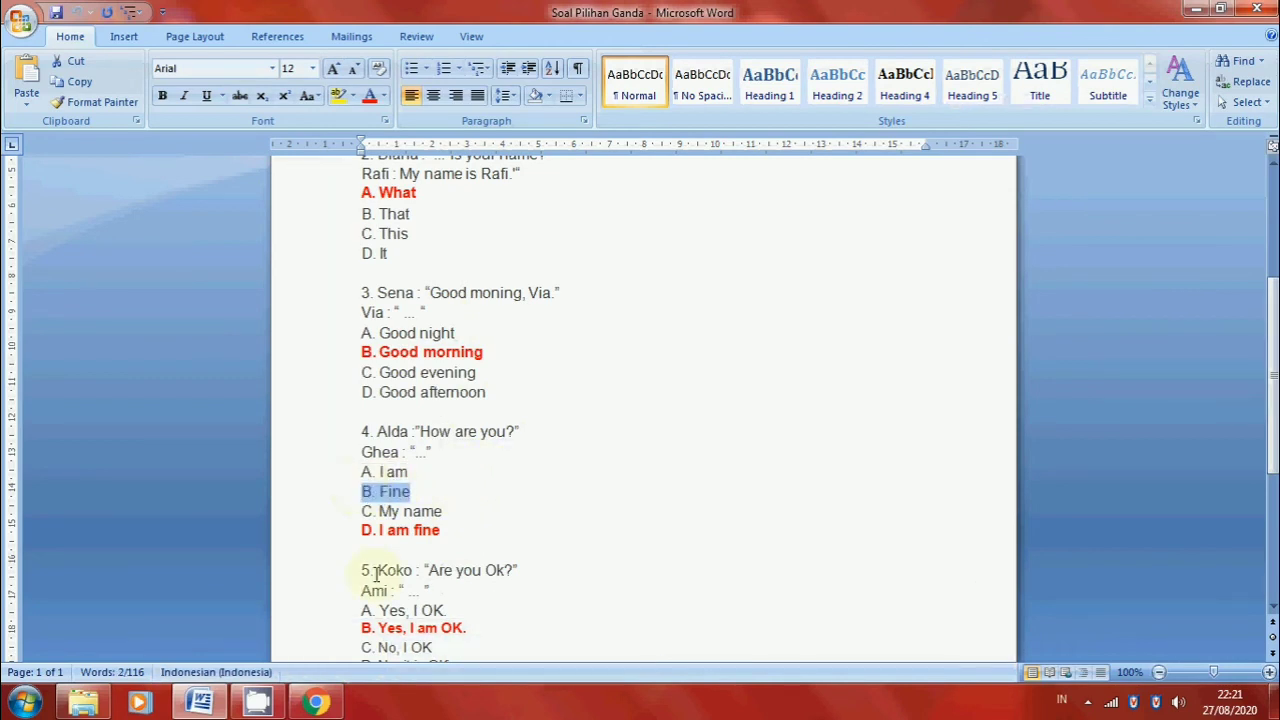
{"action": "left_click", "coordinate": [316, 703]}
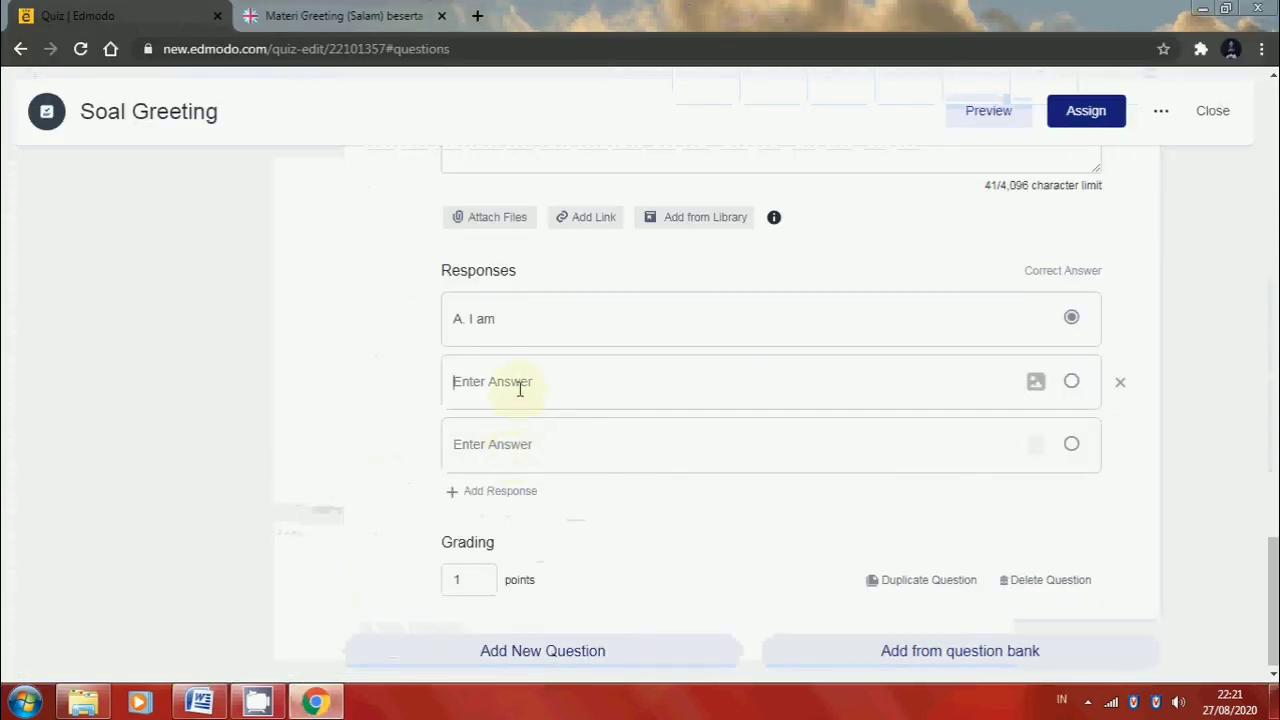
Copy answer "C. My name" from the Word document into the third response of quiz question 4
{"action": "left_click", "coordinate": [316, 703]}
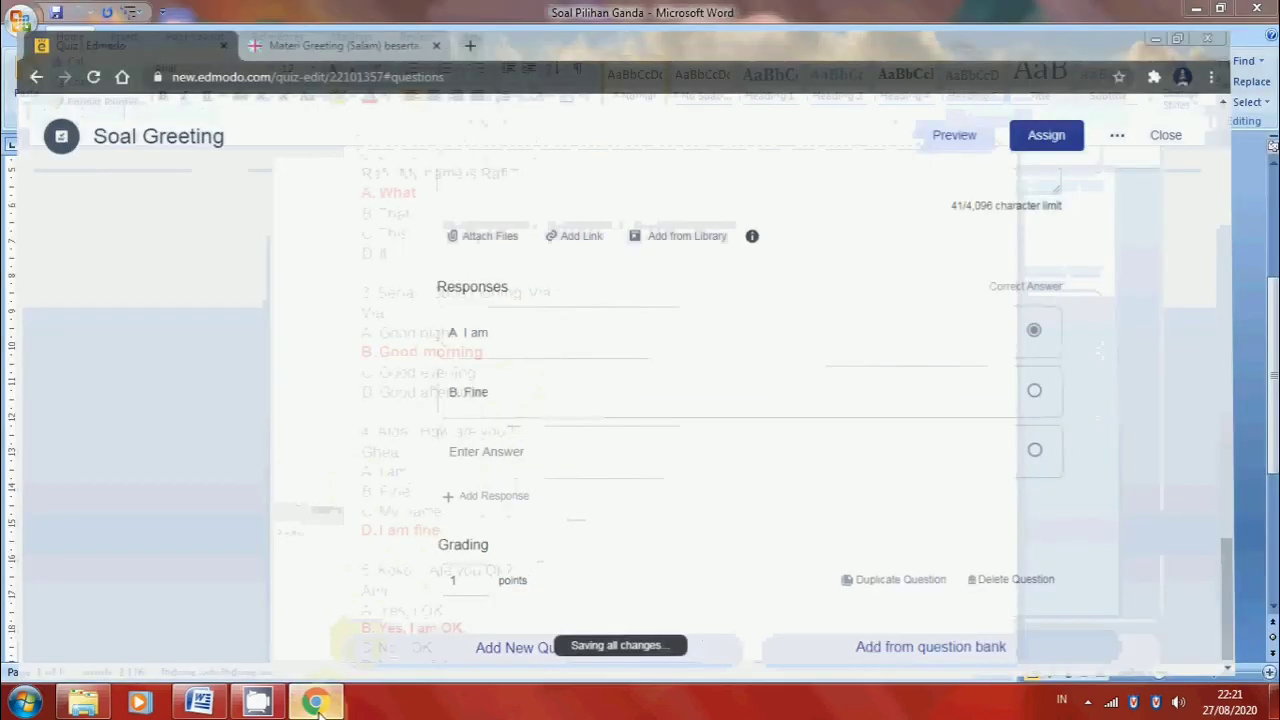
{"action": "left_click", "coordinate": [444, 511]}
{"action": "left_click_drag", "start_coordinate": [444, 511], "coordinate": [364, 513]}
{"action": "key", "text": "ctrl+c"}
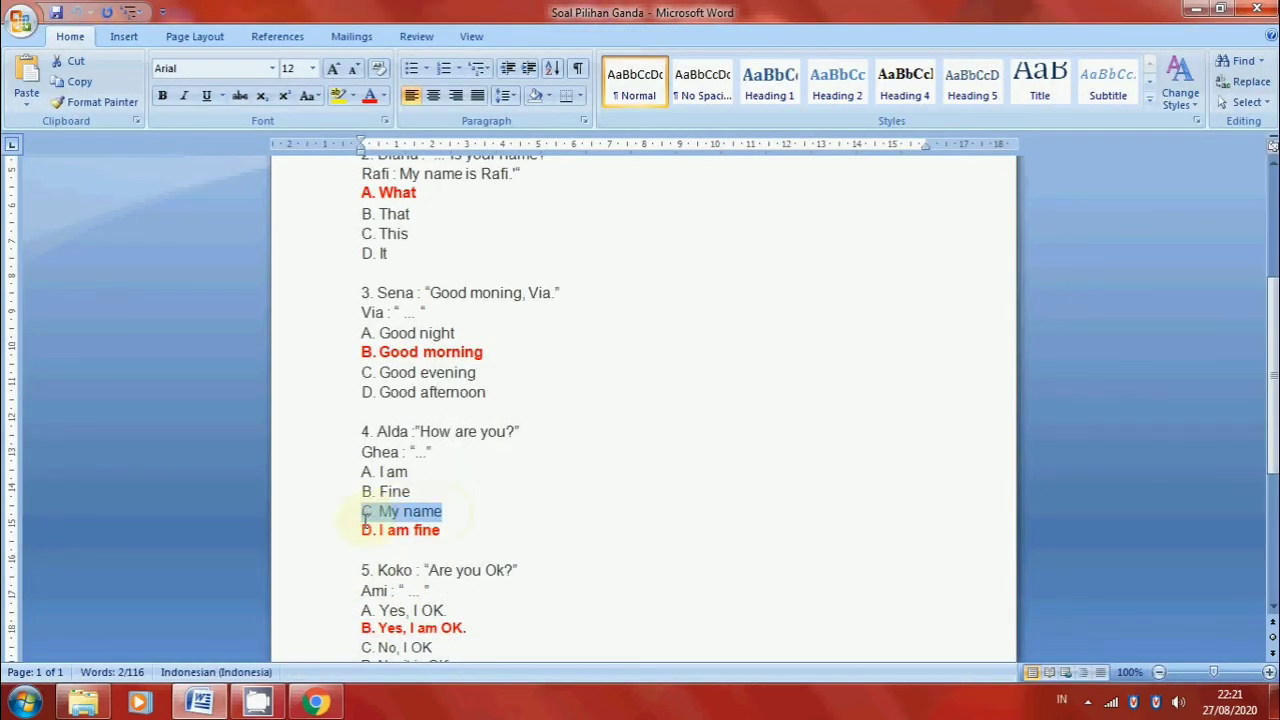
{"action": "left_click", "coordinate": [316, 703]}
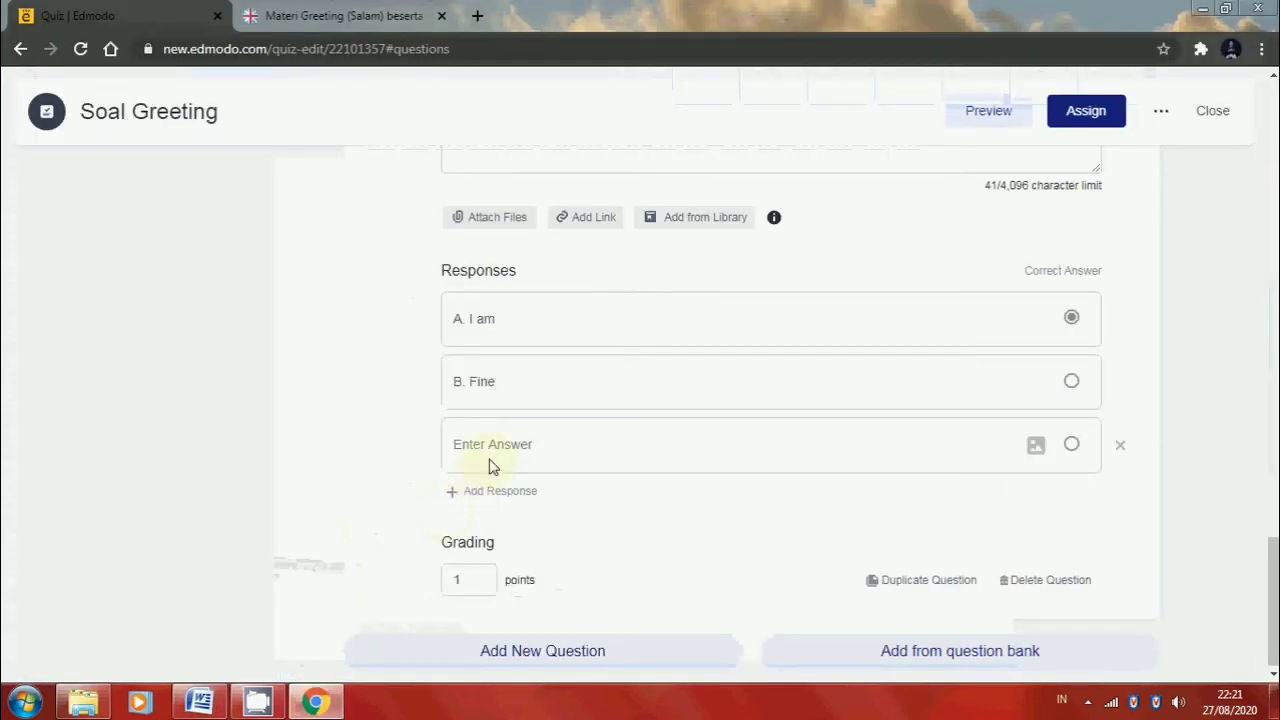
{"action": "left_click", "coordinate": [494, 451]}
{"action": "key", "text": "ctrl+v"}
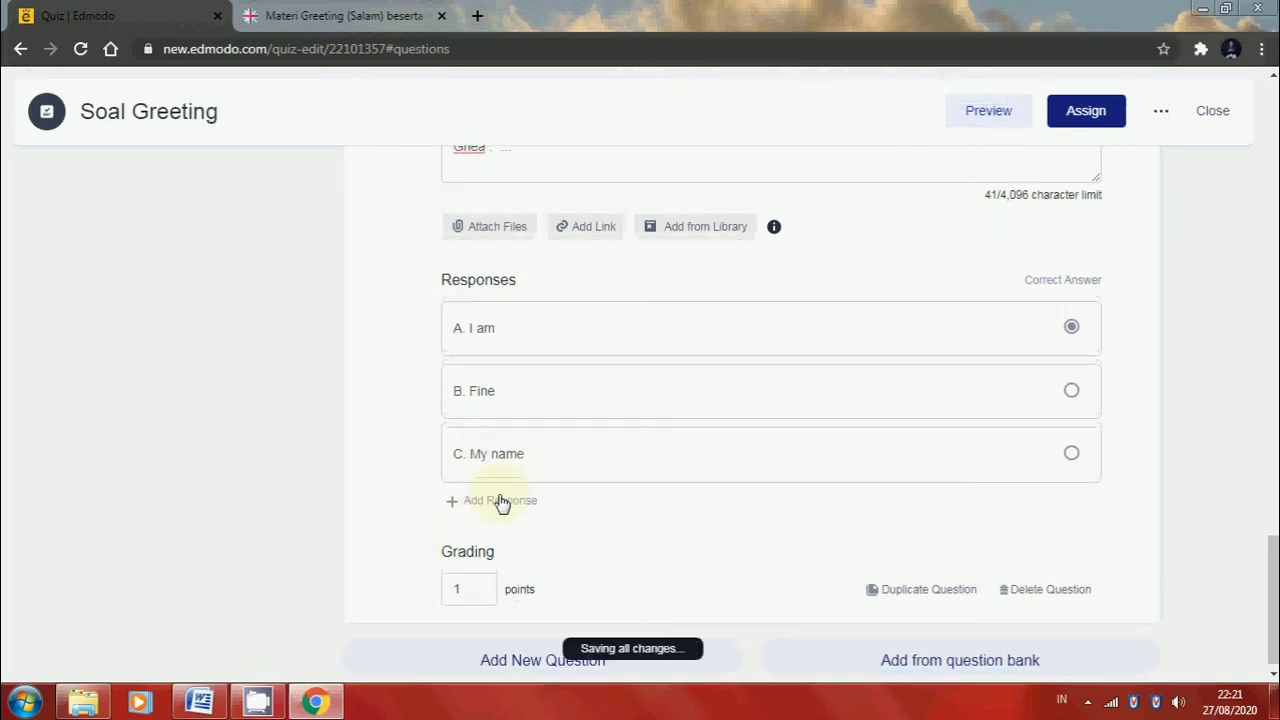
Add a fourth response to quiz question 4 and fill it with answer "D. I am fine" from the Word document
{"action": "left_click", "coordinate": [499, 502]}
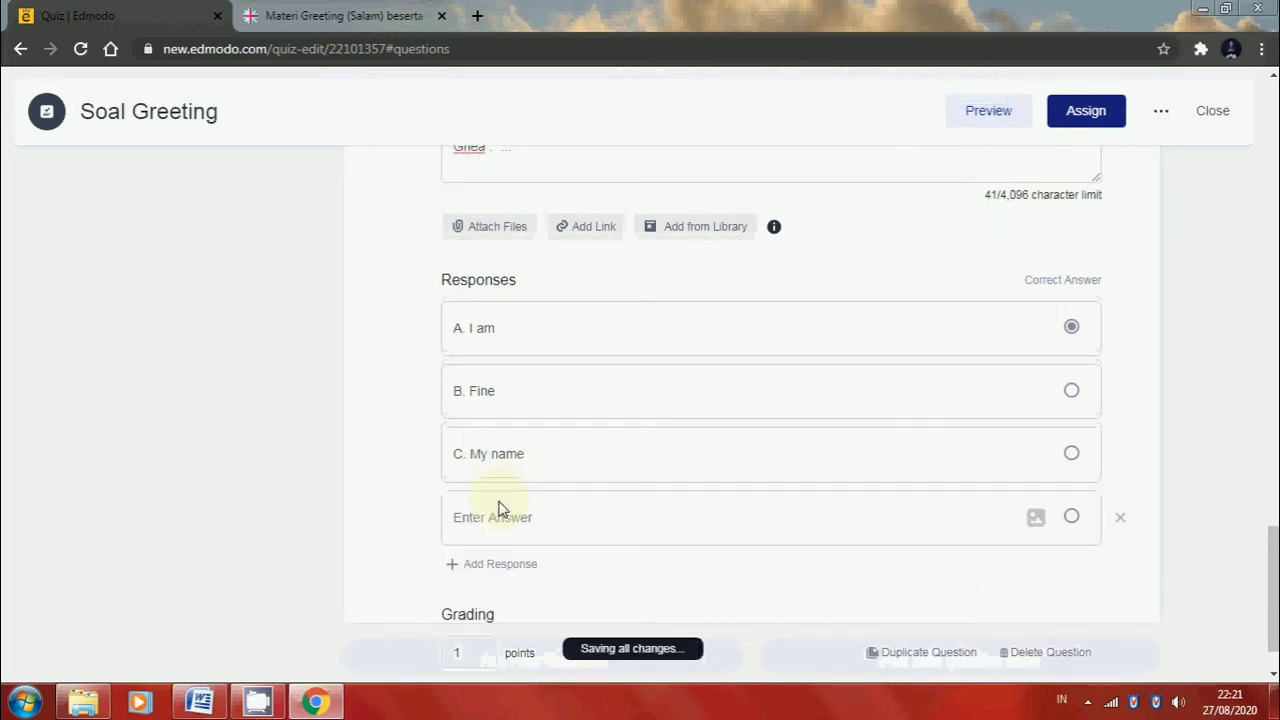
{"action": "left_click", "coordinate": [258, 703]}
{"action": "left_click_drag", "start_coordinate": [460, 530], "coordinate": [334, 531]}
{"action": "key", "text": "ctrl+c"}
{"action": "left_click", "coordinate": [315, 703]}
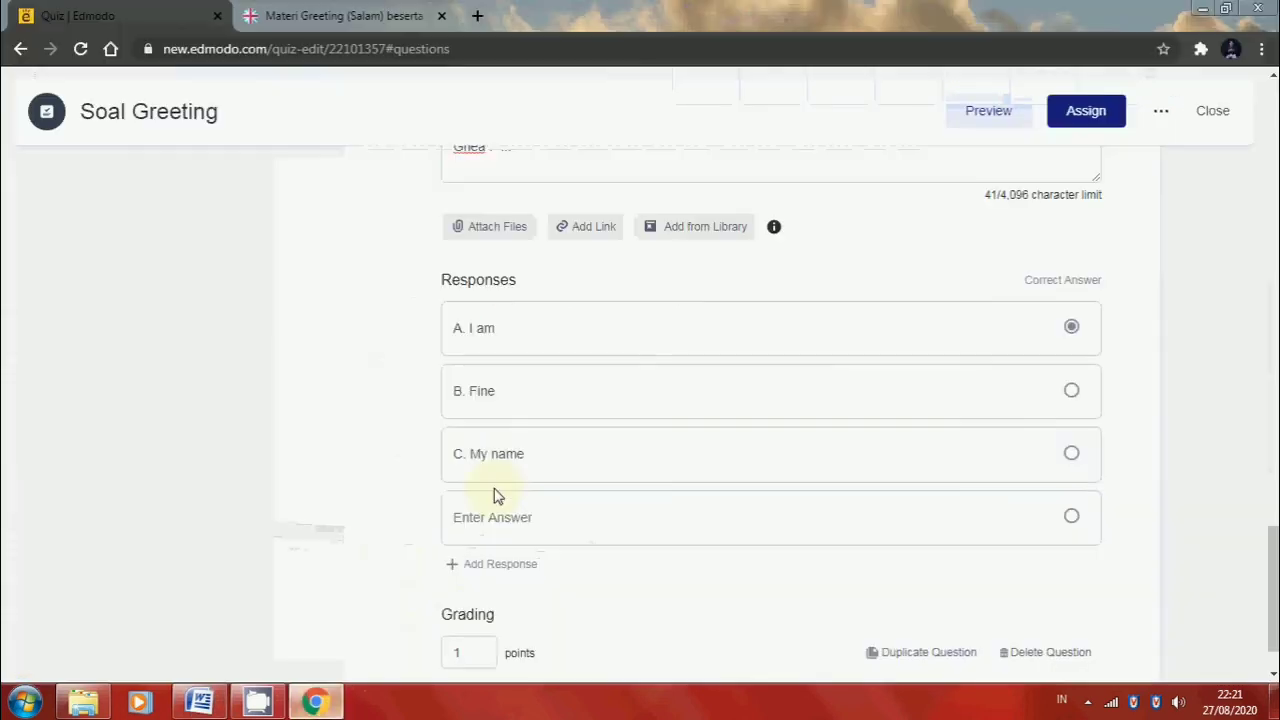
{"action": "left_click", "coordinate": [491, 520]}
{"action": "key", "text": "ctrl+v"}
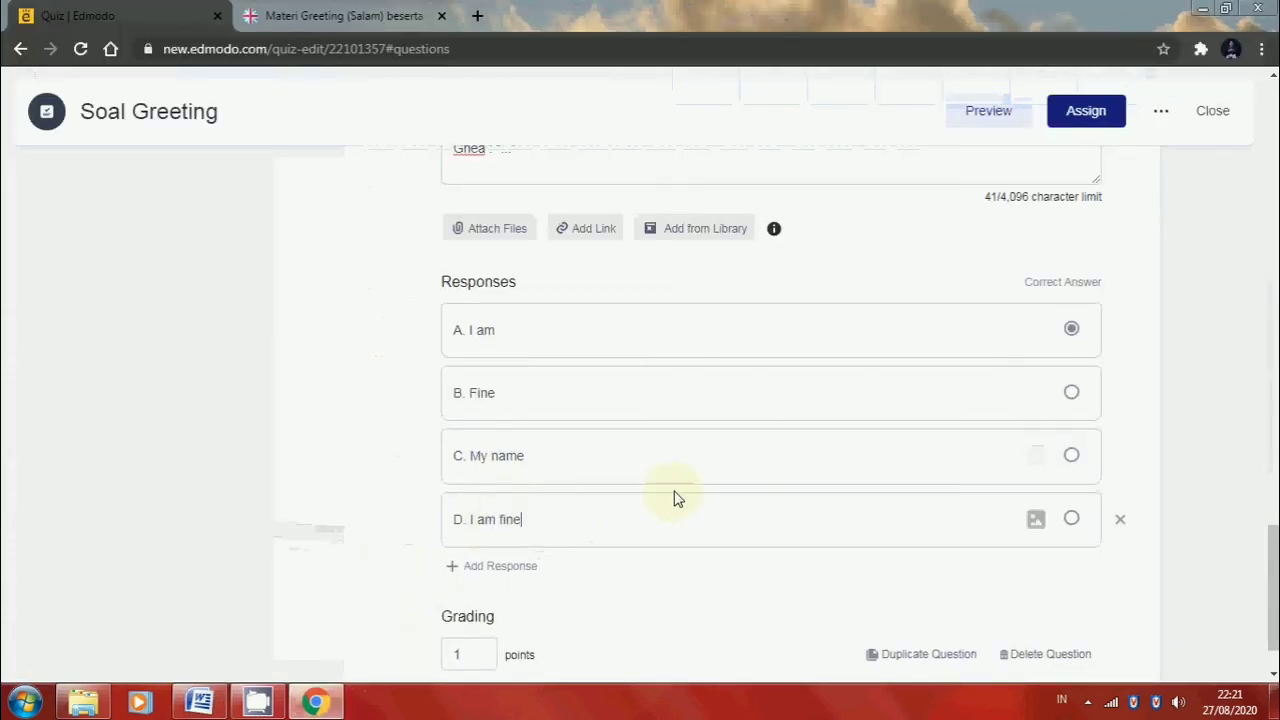
Mark "D. I am fine" as the correct answer of question 4 and set its grading to 20 points
{"action": "left_click", "coordinate": [1071, 532]}
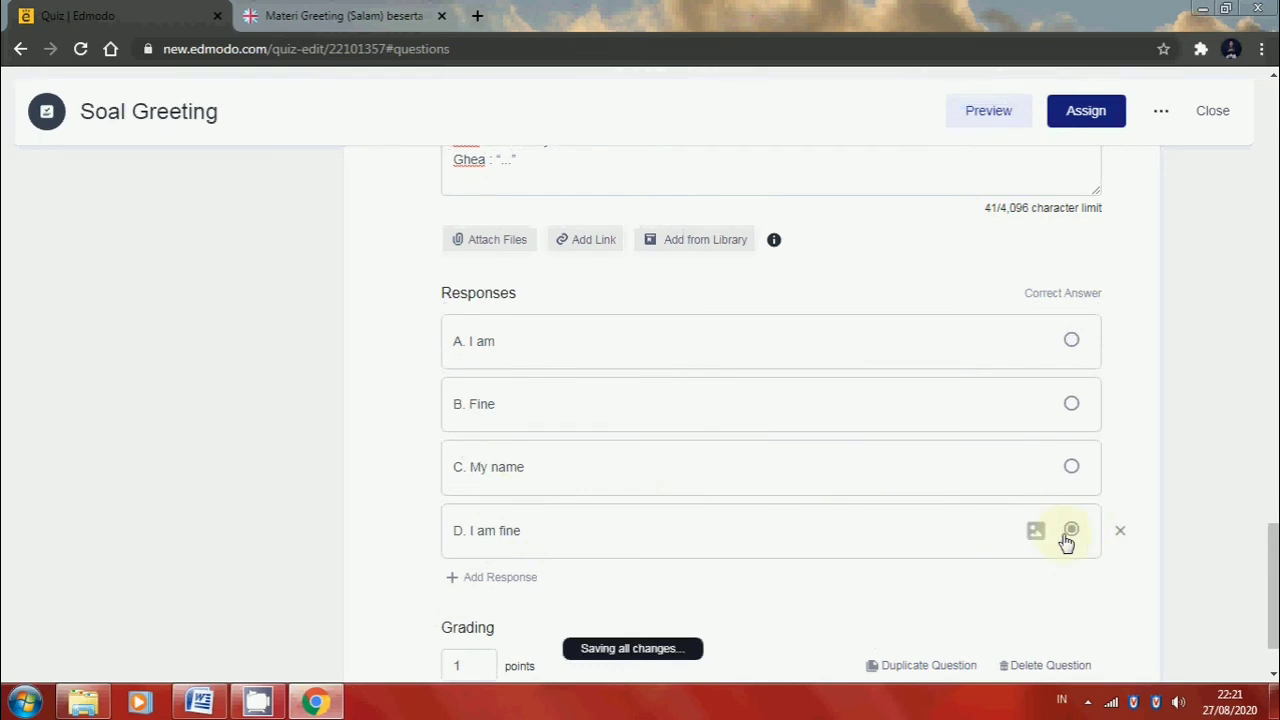
{"action": "scroll", "coordinate": [530, 600], "scroll_direction": "down", "scroll_amount": 1}
{"action": "left_click", "coordinate": [478, 587]}
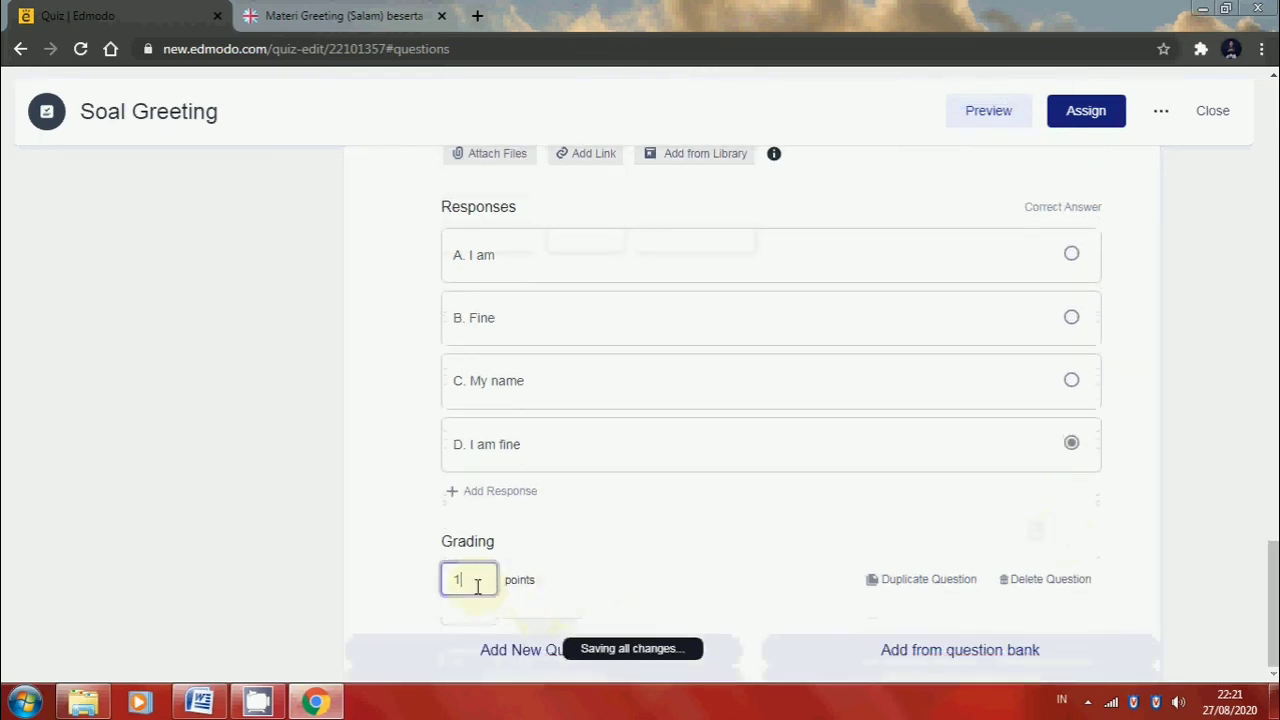
{"action": "key", "text": "BackSpace"}
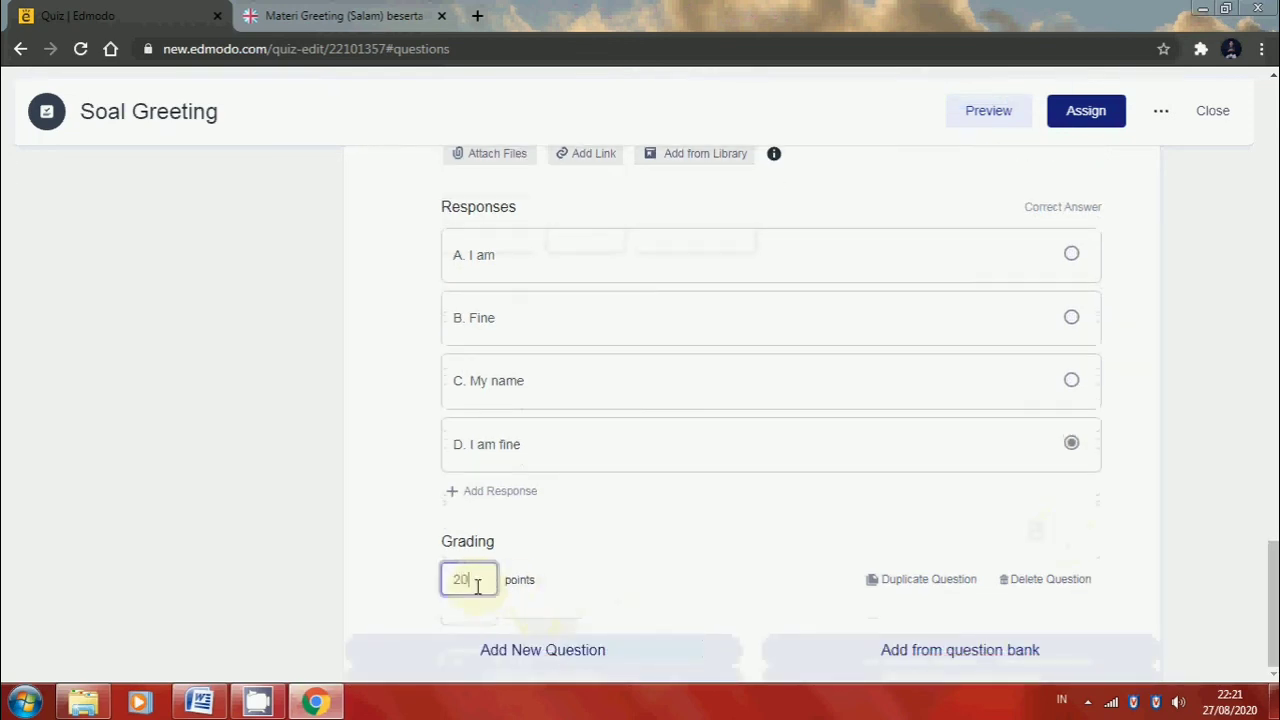
Add multiple-choice question 5 to the quiz and fill its question text with the "Are you Ok?" dialogue from the Word document
{"action": "left_click", "coordinate": [507, 652]}
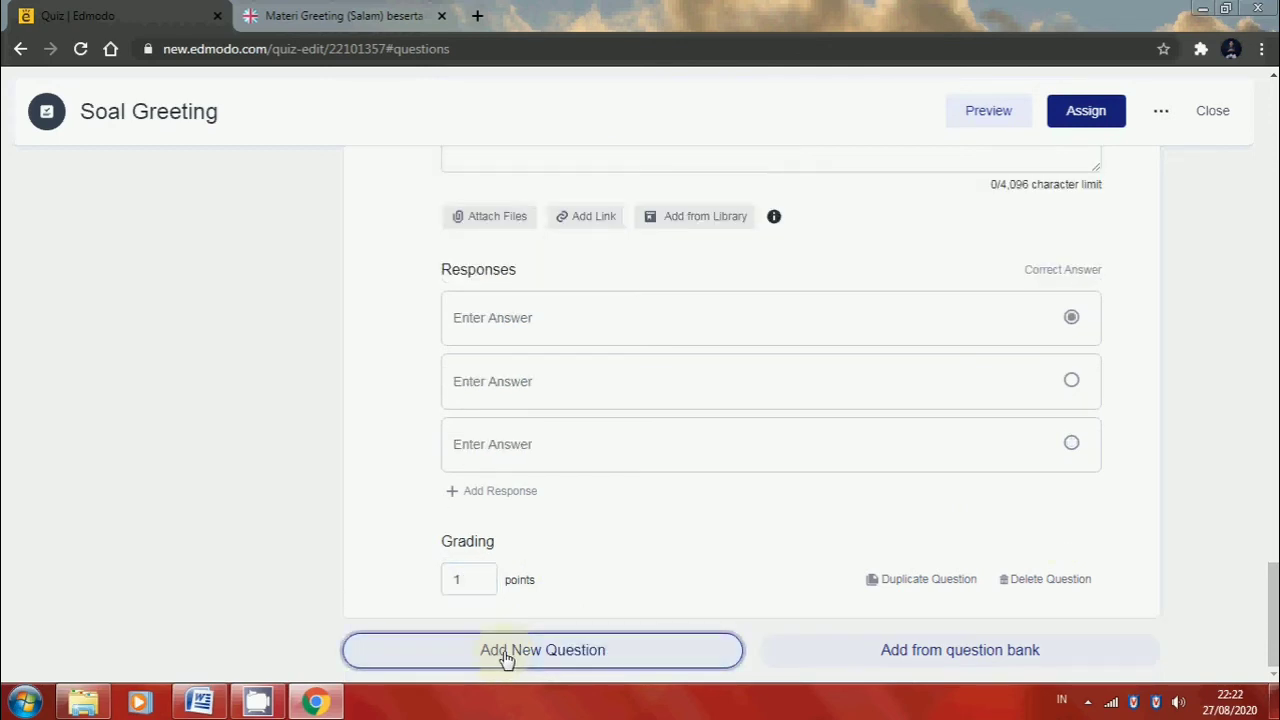
{"action": "scroll", "coordinate": [507, 657], "scroll_direction": "up", "scroll_amount": 3}
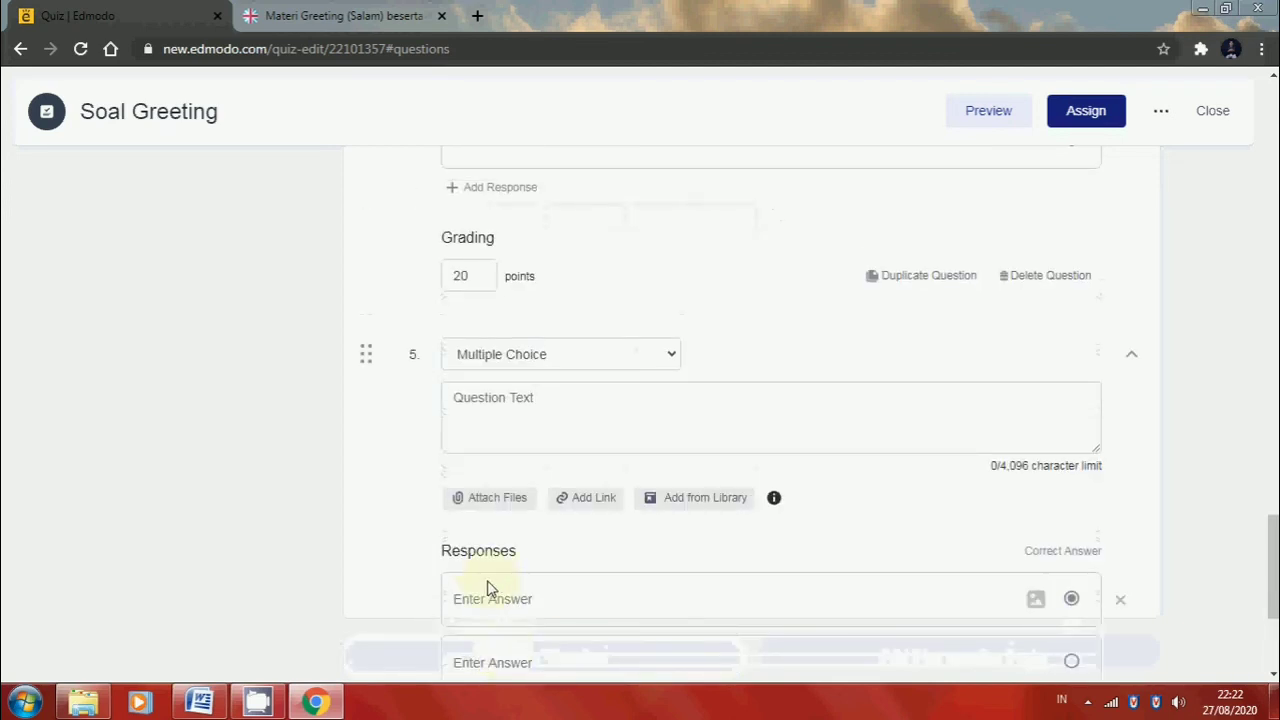
{"action": "left_click", "coordinate": [312, 704]}
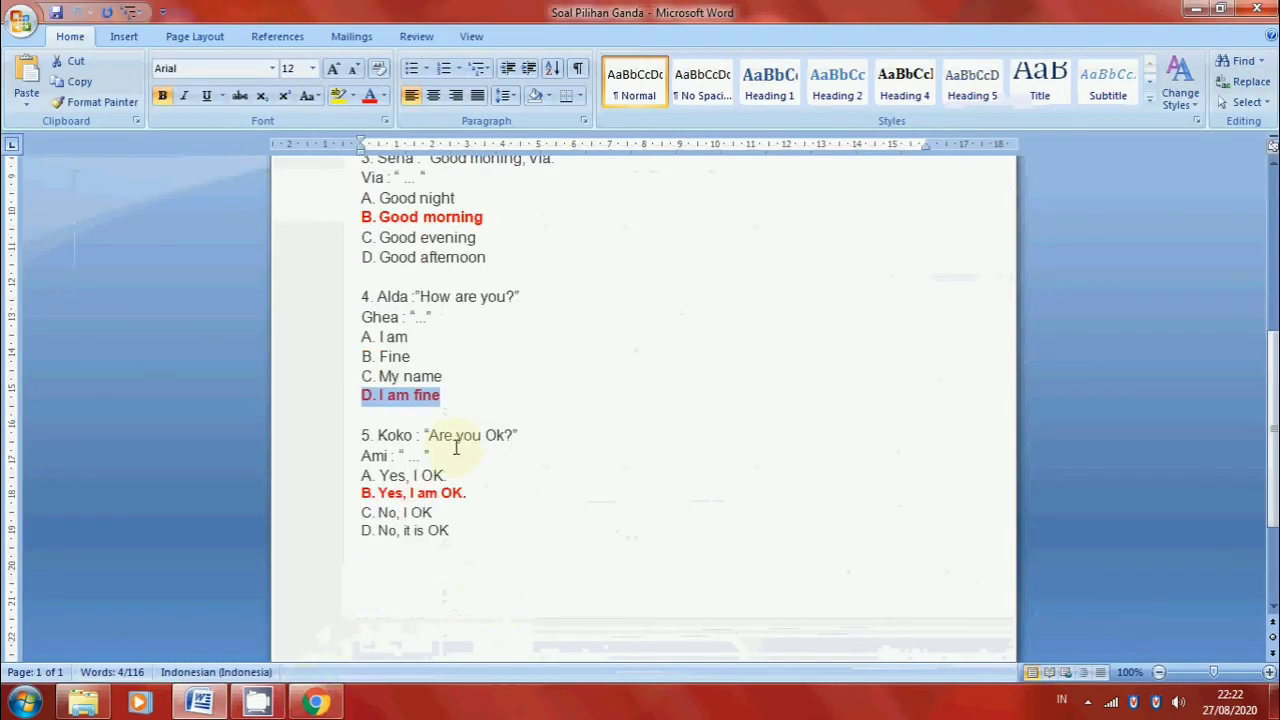
{"action": "left_click_drag", "start_coordinate": [430, 455], "coordinate": [385, 428]}
{"action": "key", "text": "ctrl+c"}
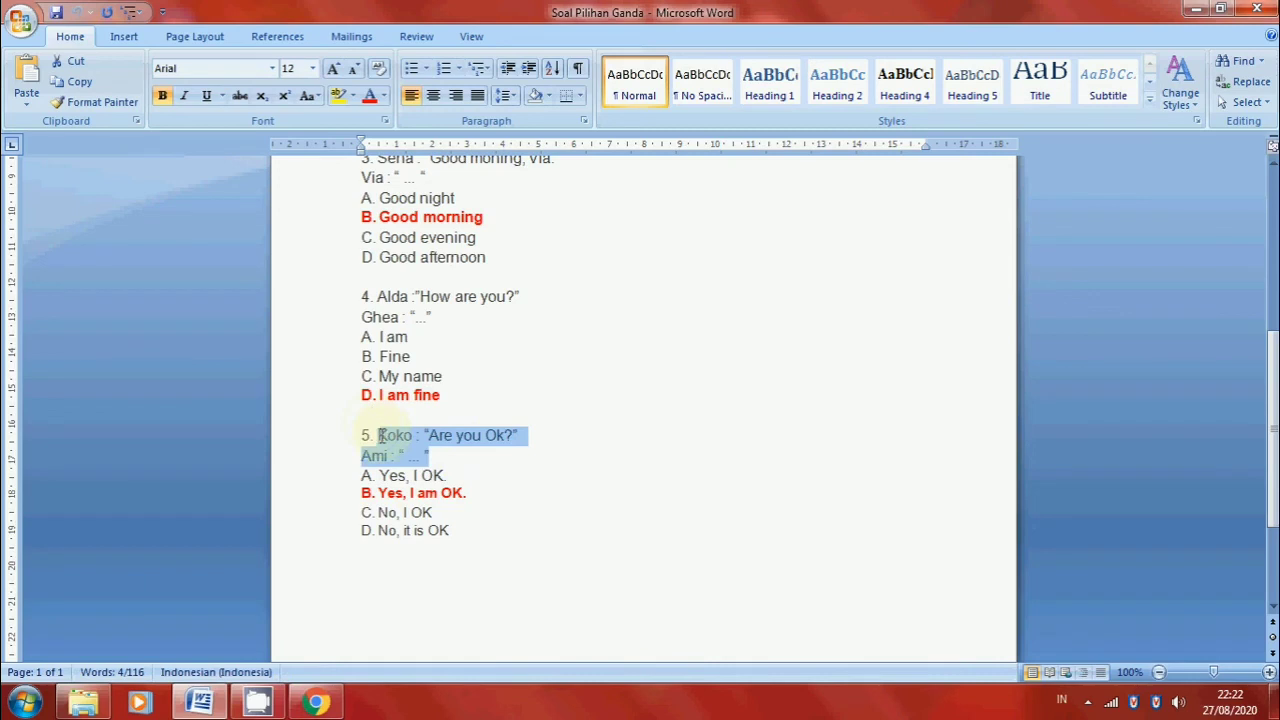
{"action": "left_click", "coordinate": [312, 704]}
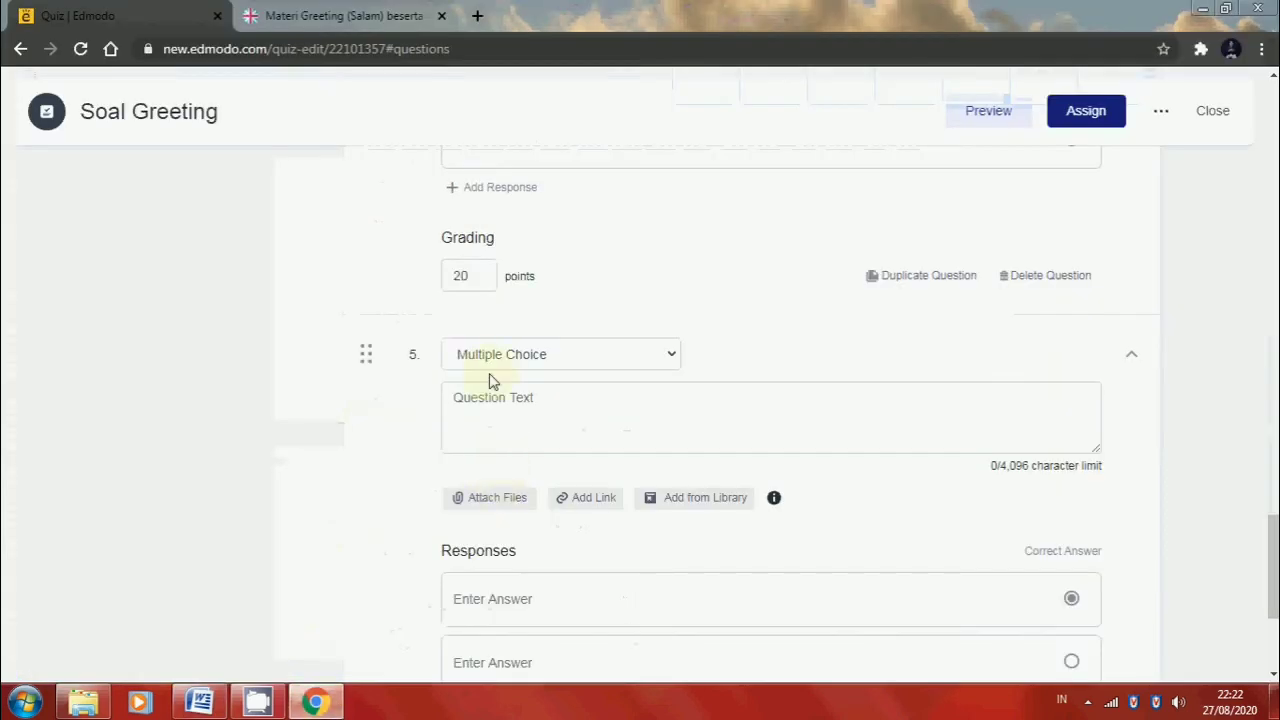
{"action": "left_click", "coordinate": [487, 416]}
{"action": "key", "text": "ctrl+v"}
Copy answer "A. Yes, I OK." from the Word document into the first response of quiz question 5
{"action": "scroll", "coordinate": [480, 430], "scroll_direction": "down", "scroll_amount": 2}
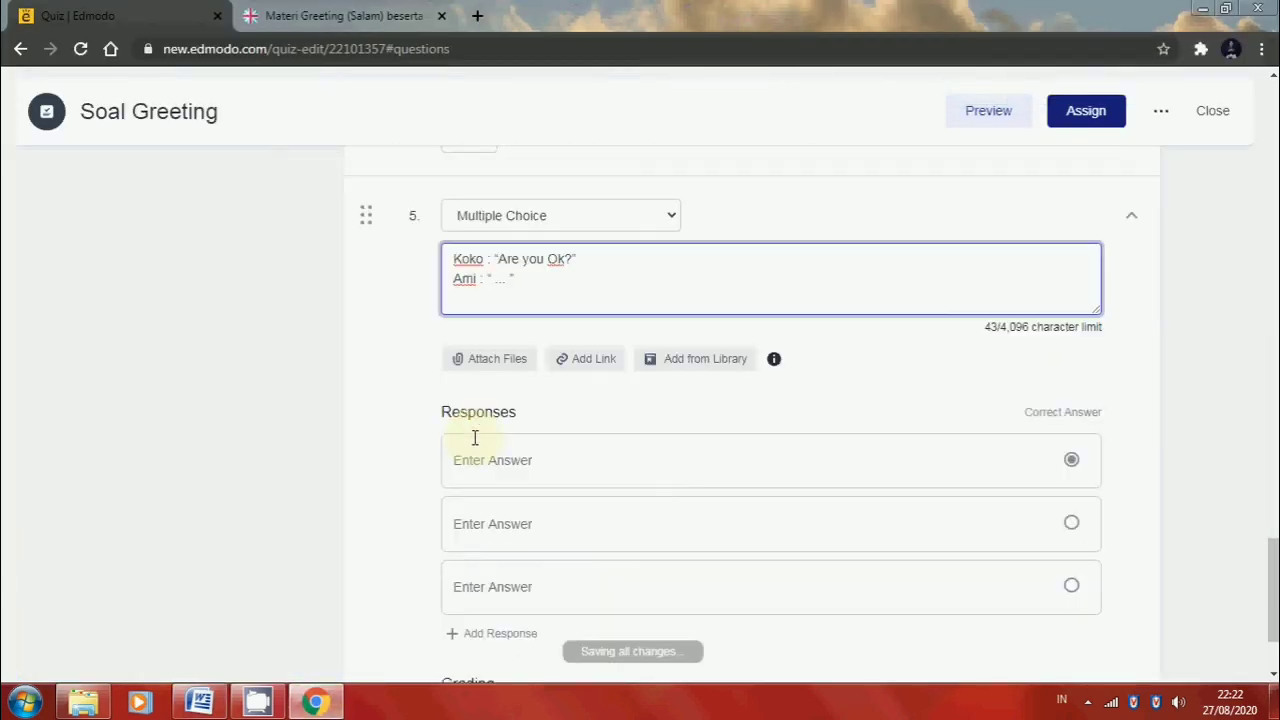
{"action": "scroll", "coordinate": [466, 443], "scroll_direction": "down", "scroll_amount": 1}
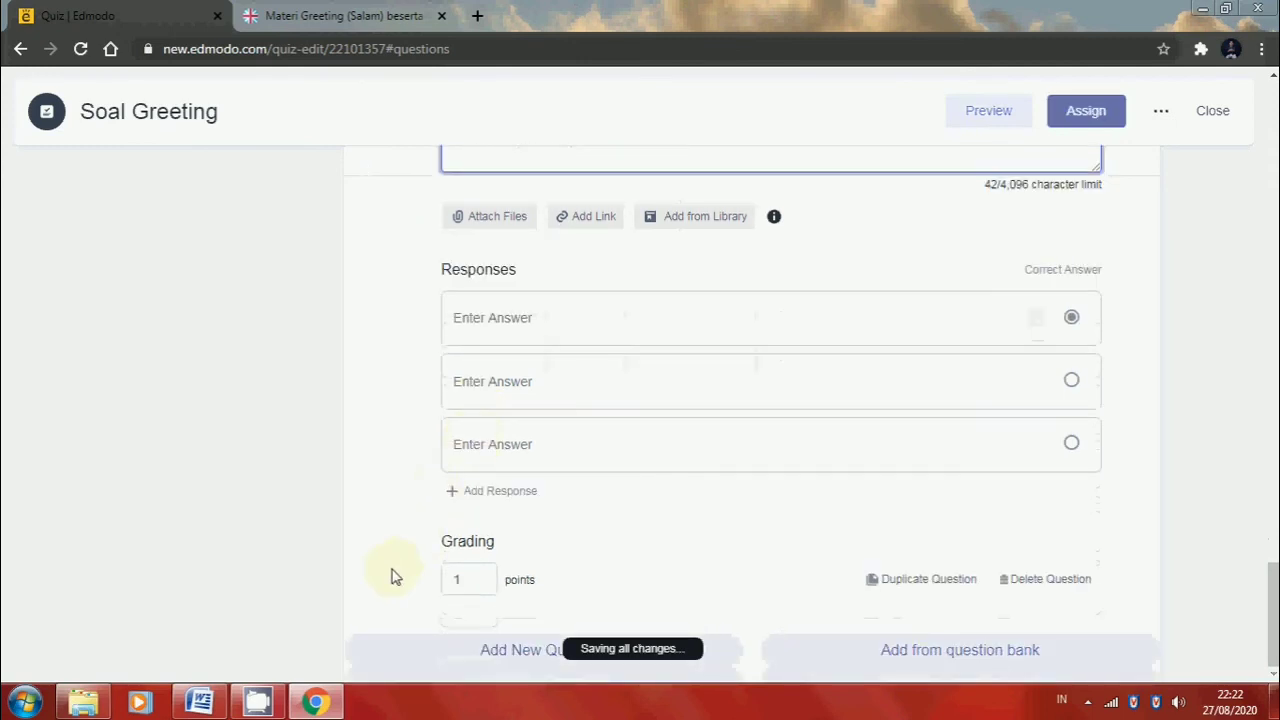
{"action": "left_click", "coordinate": [315, 702]}
{"action": "left_click_drag", "start_coordinate": [448, 476], "coordinate": [371, 476]}
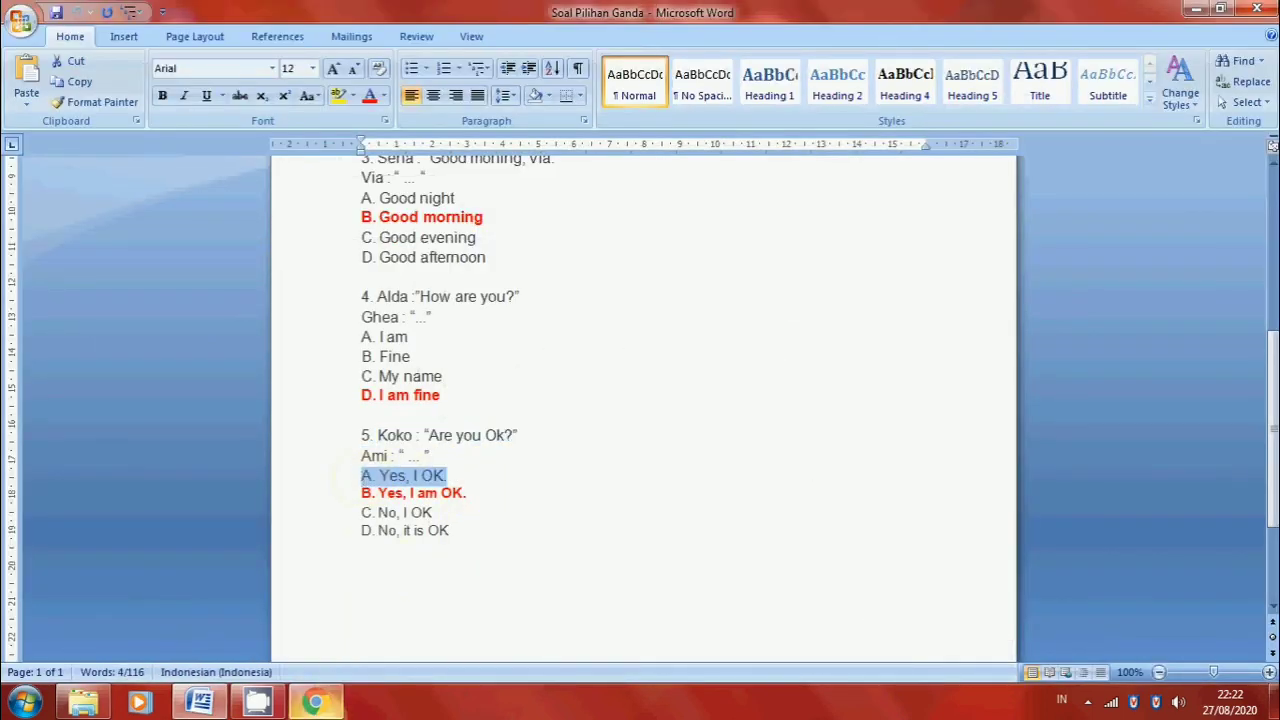
{"action": "left_click", "coordinate": [315, 702]}
{"action": "left_click", "coordinate": [489, 326]}
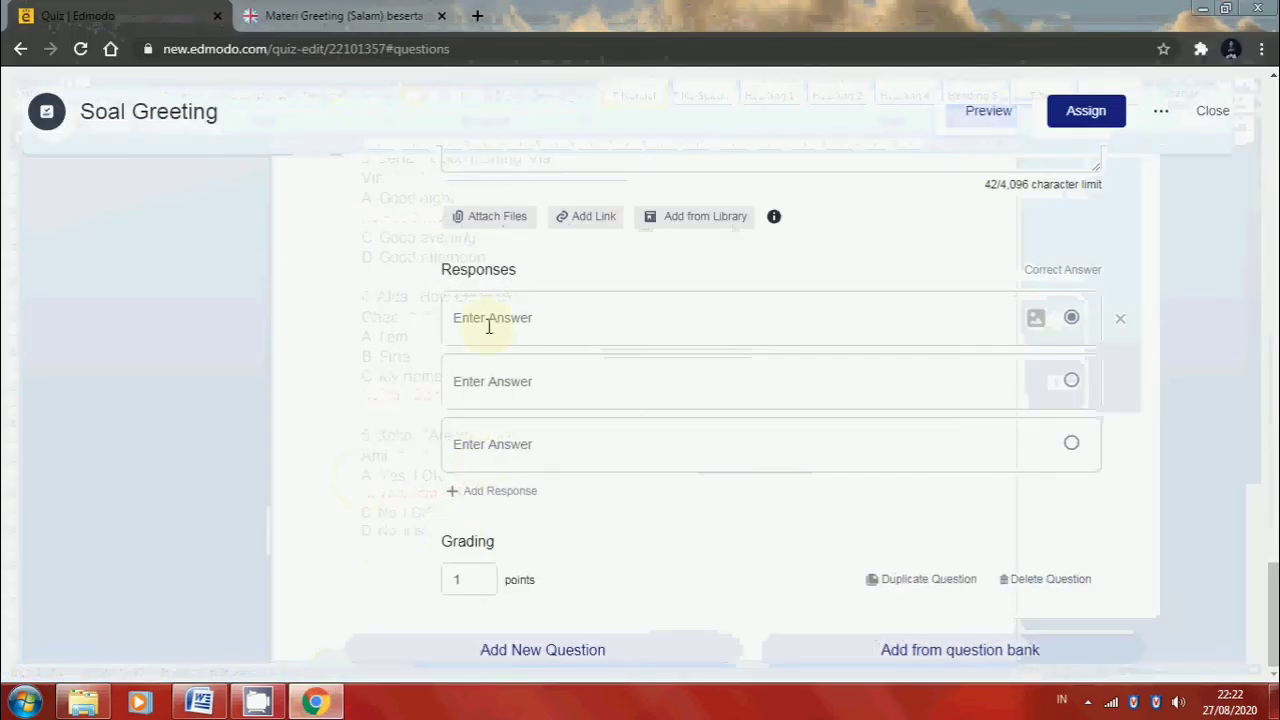
{"action": "type", "text": "A. Yes, I OK"}
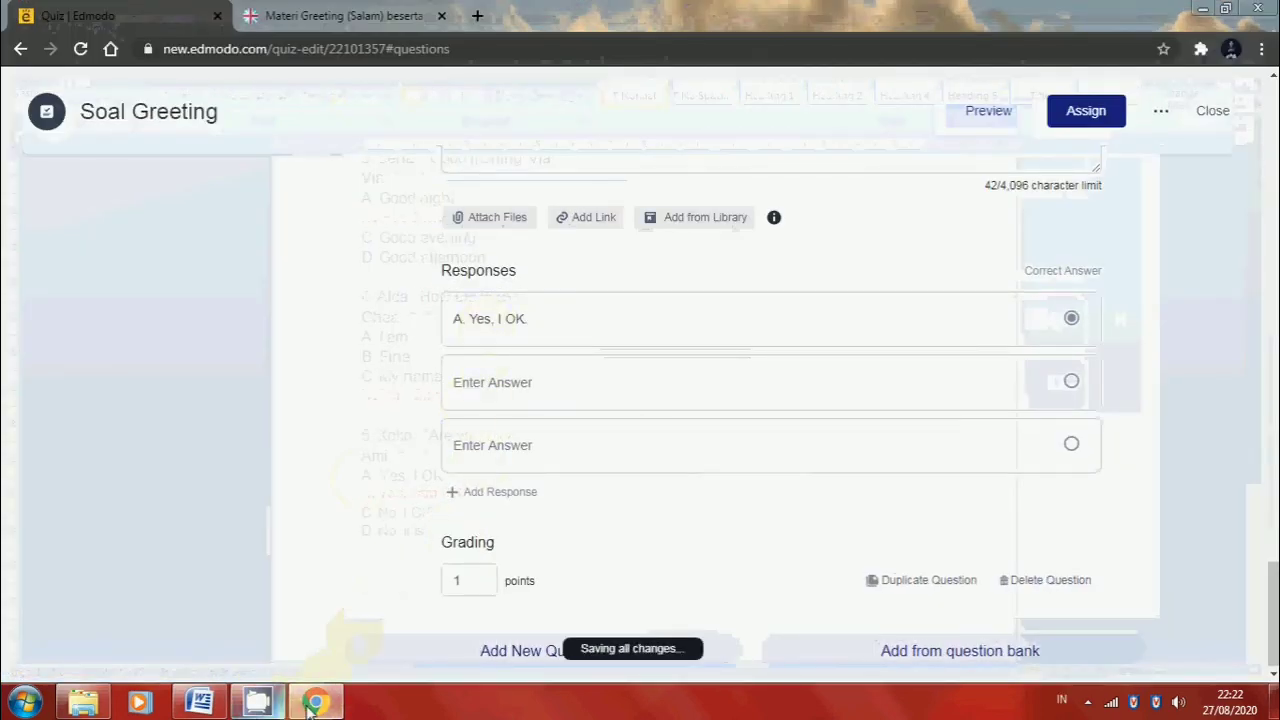
Copy answer "B. Yes, I am OK." from the Word document into the second response of quiz question 5
{"action": "key", "text": "alt+Tab"}
{"action": "left_click_drag", "start_coordinate": [467, 493], "coordinate": [353, 493]}
{"action": "key", "text": "ctrl+c"}
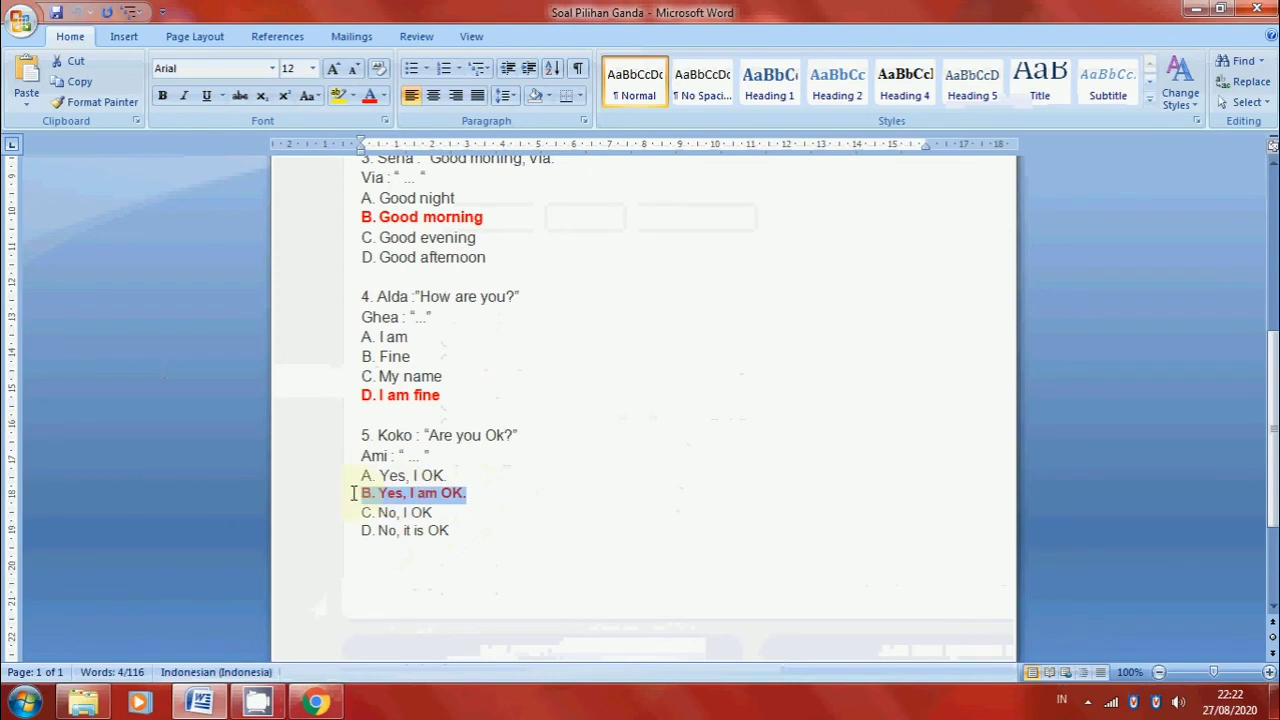
{"action": "left_click", "coordinate": [315, 702]}
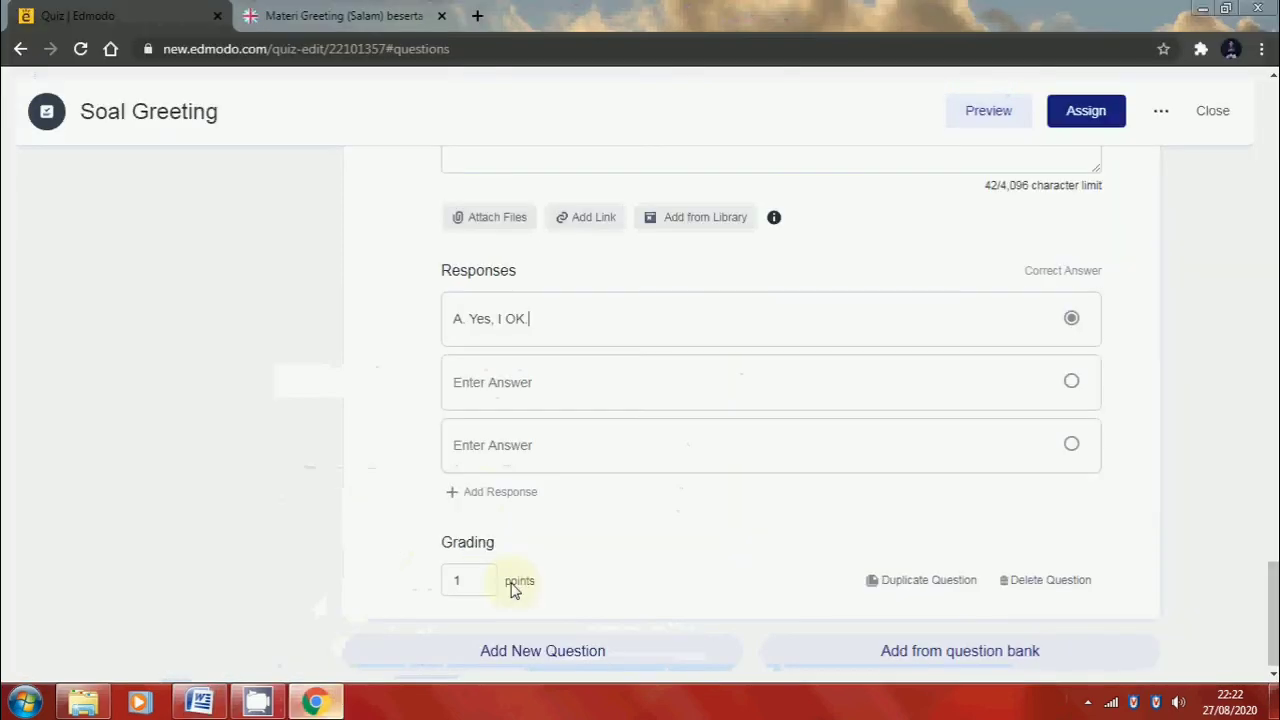
{"action": "left_click", "coordinate": [564, 384]}
{"action": "key", "text": "ctrl+v"}
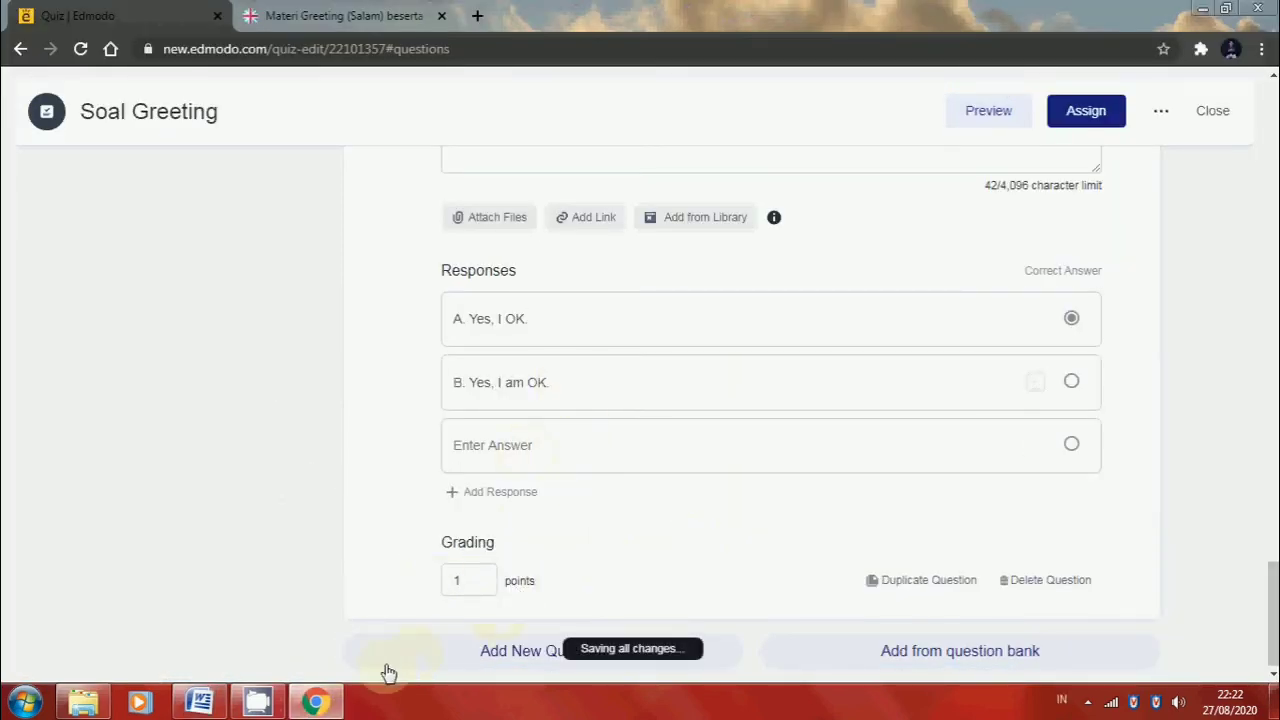
Copy answer "C. No, I OK" from the Word document into the third response of quiz question 5
{"action": "left_click", "coordinate": [350, 712]}
{"action": "left_click", "coordinate": [342, 705]}
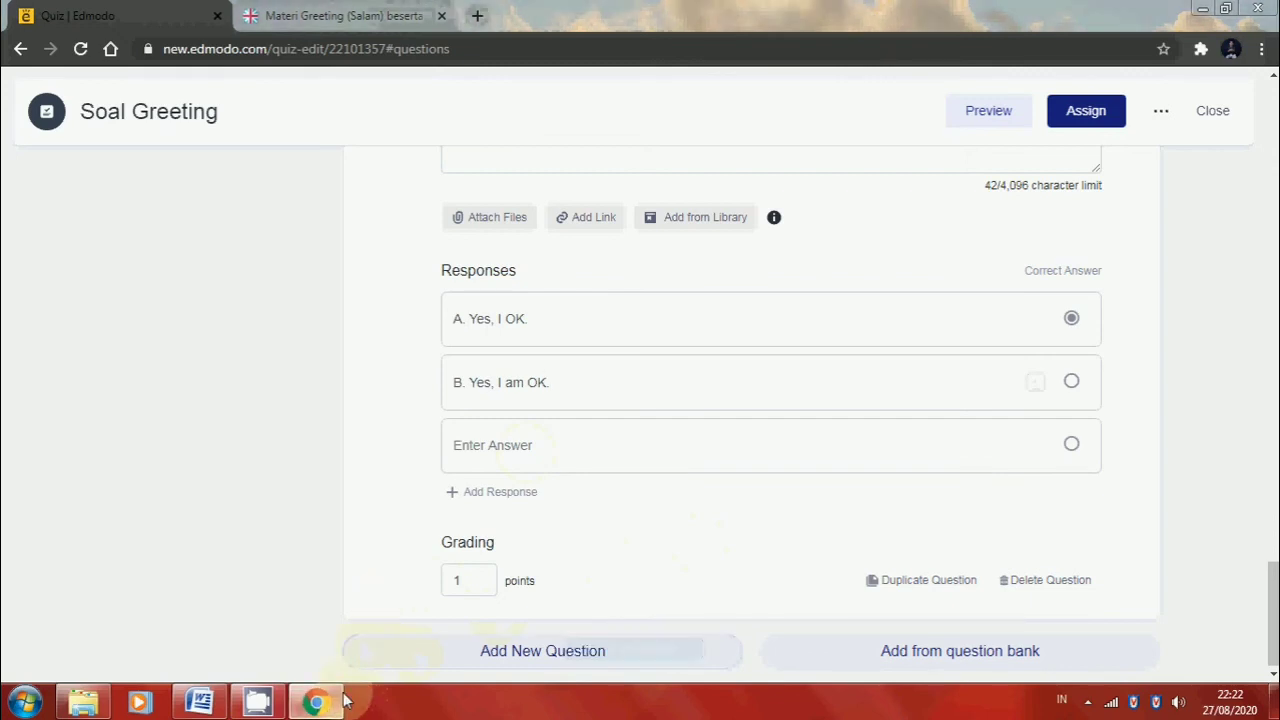
{"action": "left_click", "coordinate": [341, 701]}
{"action": "left_click_drag", "start_coordinate": [434, 513], "coordinate": [360, 511]}
{"action": "key", "text": "ctrl+c"}
{"action": "left_click", "coordinate": [315, 702]}
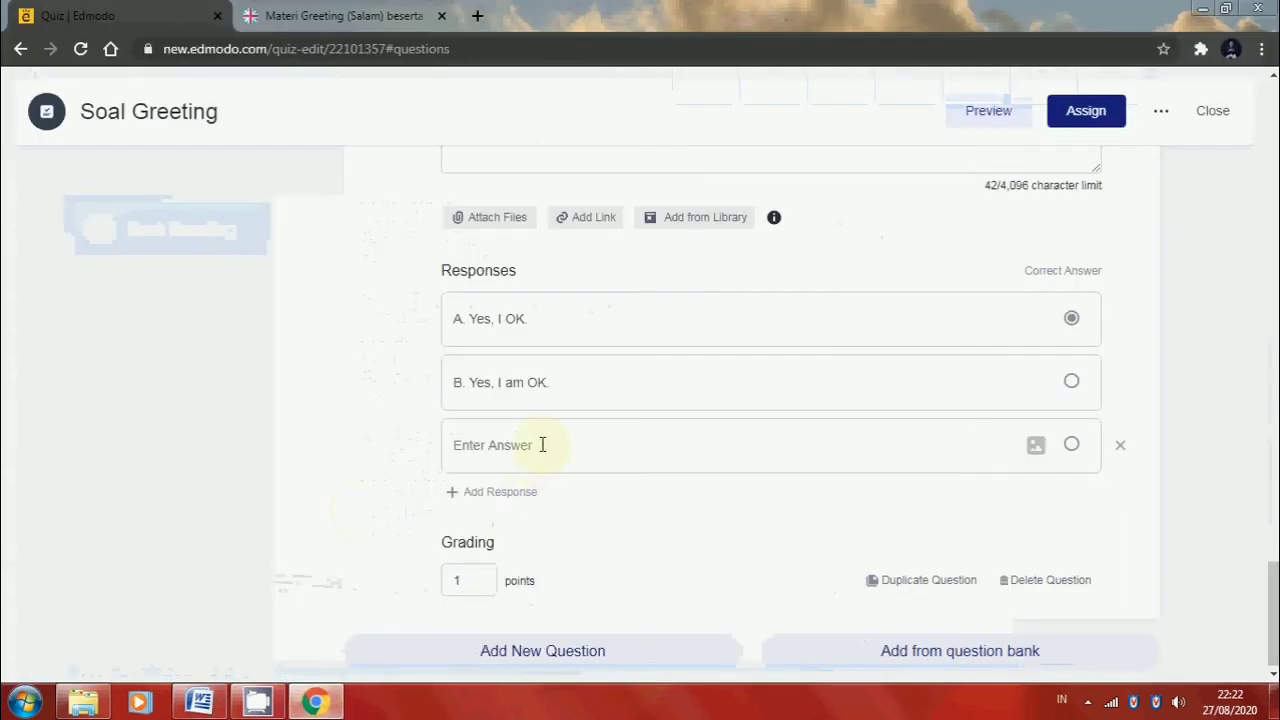
{"action": "key", "text": "ctrl+v"}
Add a fourth response to quiz question 5 and fill it with answer "D. No, it is OK" from the Word document
{"action": "left_click", "coordinate": [498, 495]}
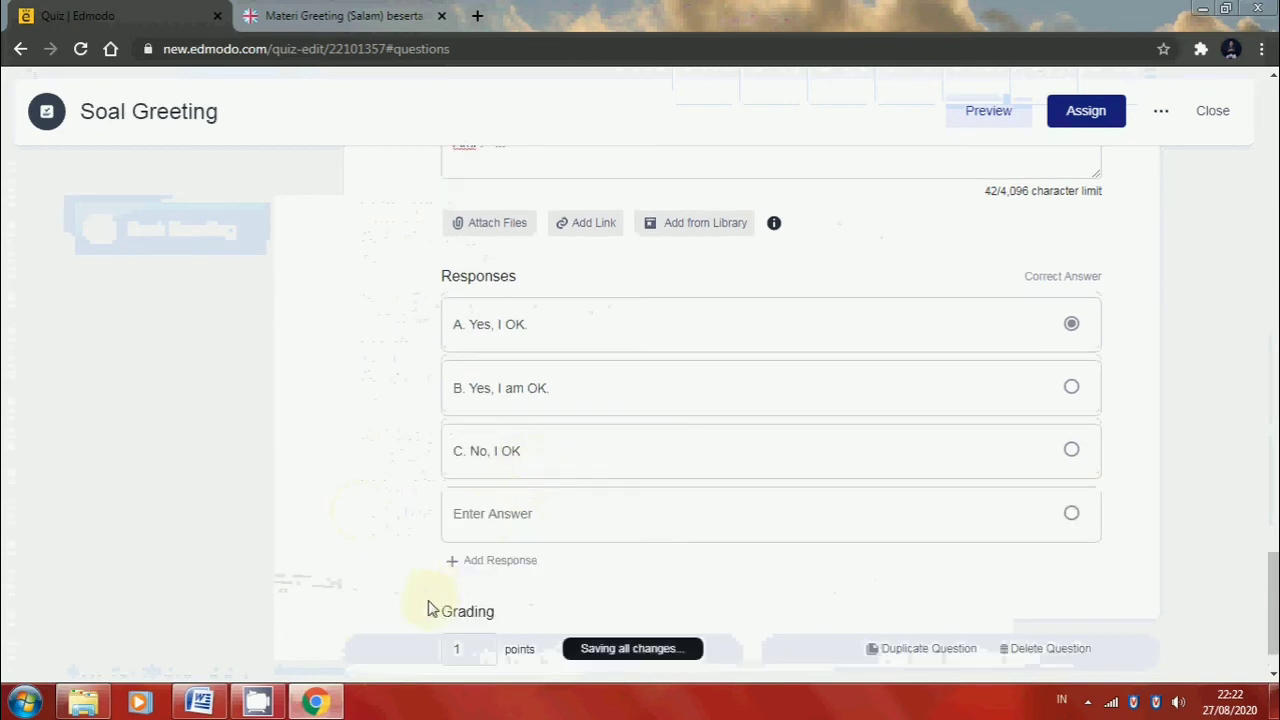
{"action": "left_click", "coordinate": [327, 705]}
{"action": "left_click_drag", "start_coordinate": [449, 531], "coordinate": [353, 535]}
{"action": "key", "text": "ctrl+c"}
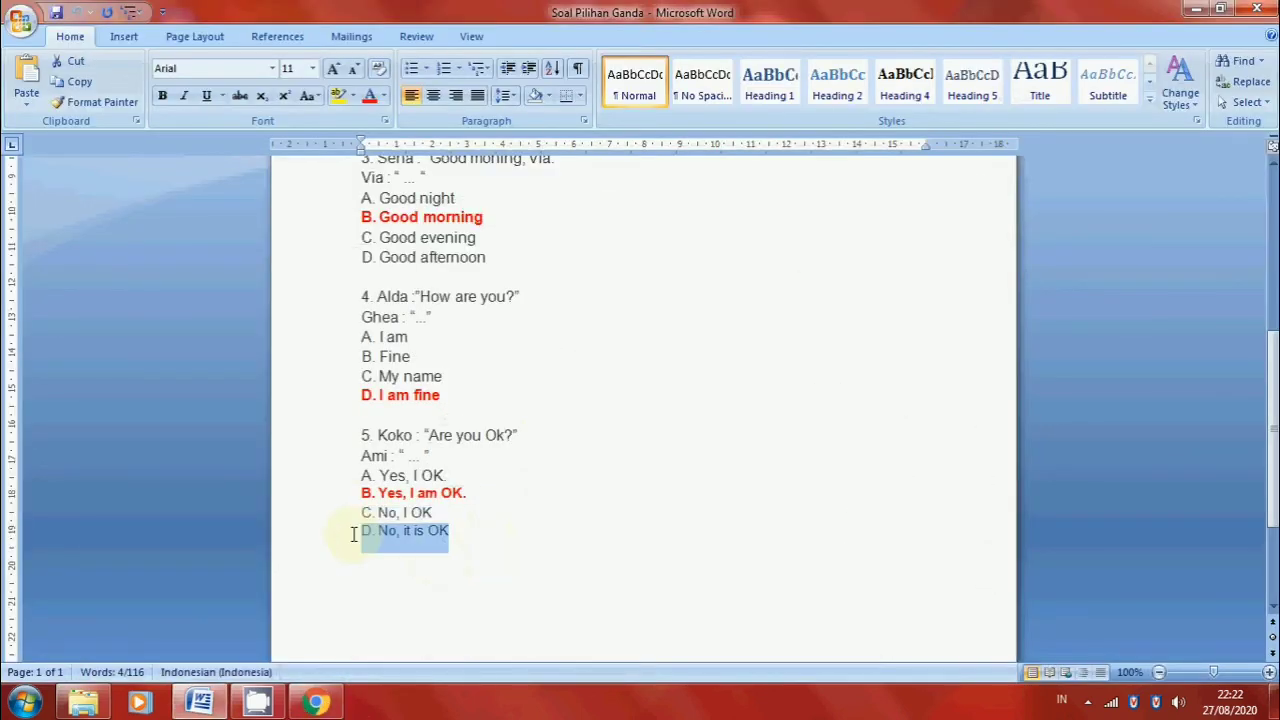
{"action": "left_click", "coordinate": [315, 702]}
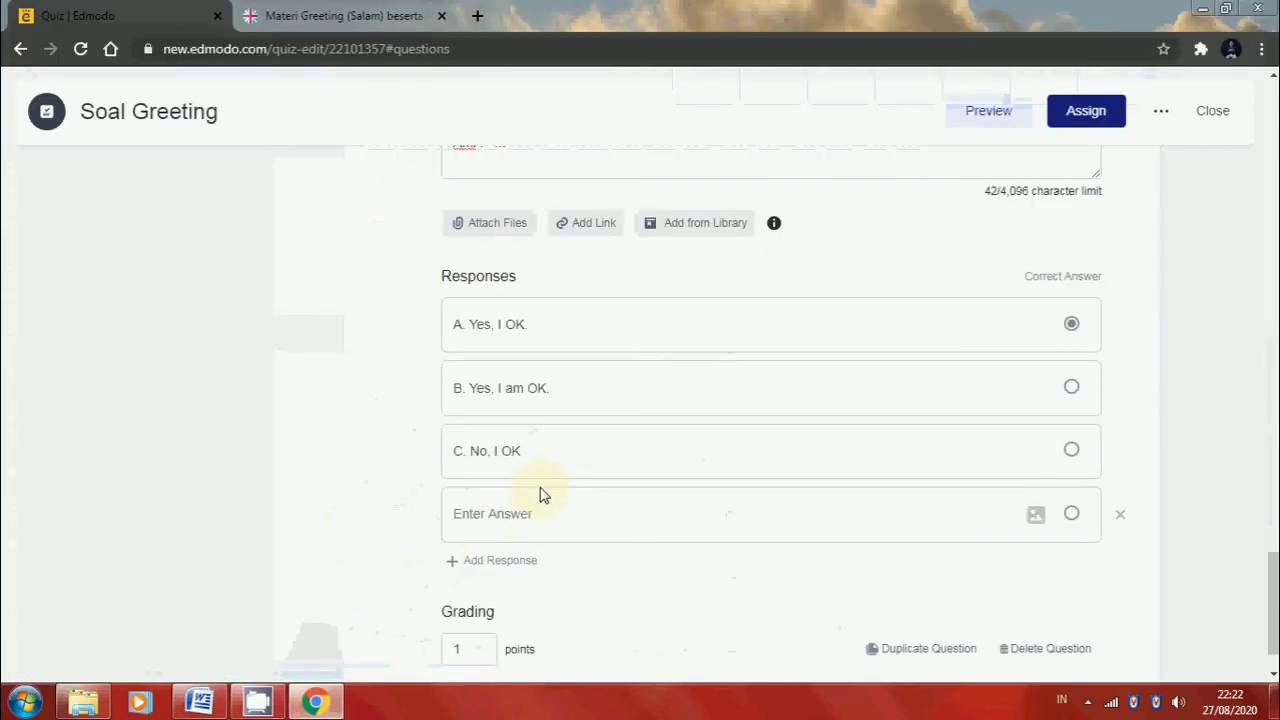
{"action": "key", "text": "ctrl+v"}
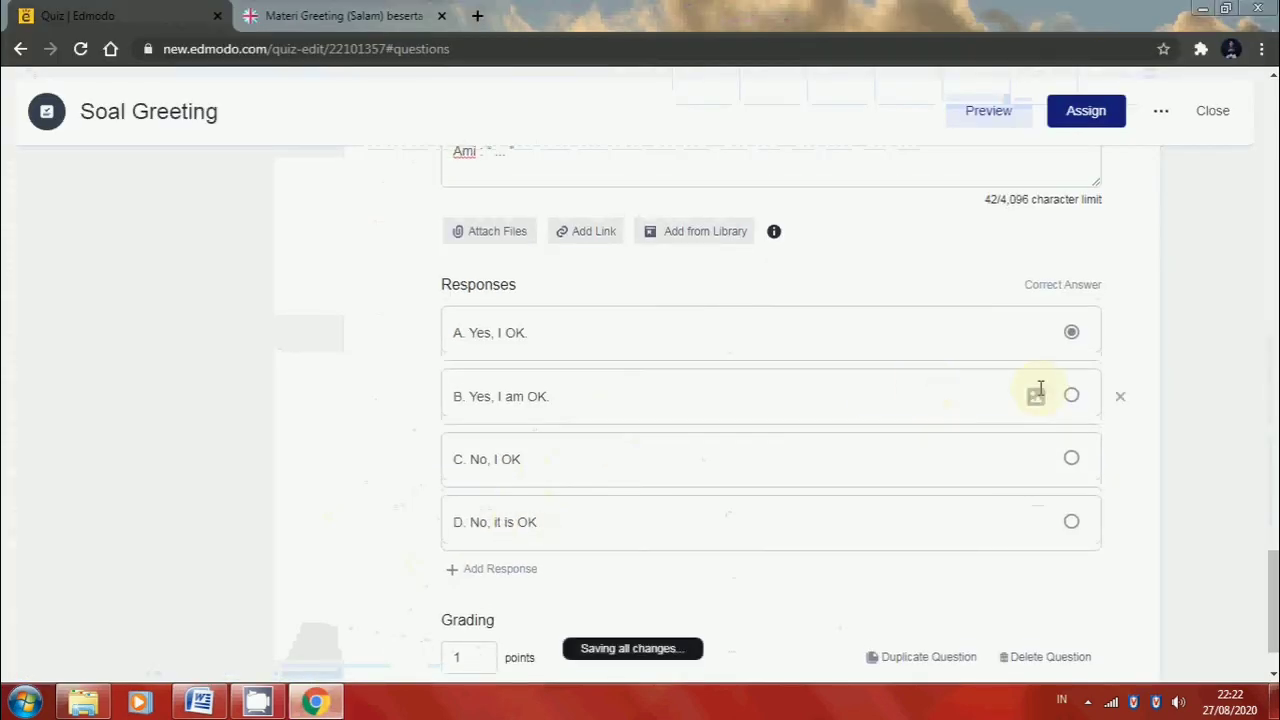
Mark "B. Yes, I am OK." as the correct answer of question 5 and set its grading to 20 points
{"action": "left_click", "coordinate": [1071, 396]}
{"action": "scroll", "coordinate": [540, 623], "scroll_direction": "down", "scroll_amount": 1}
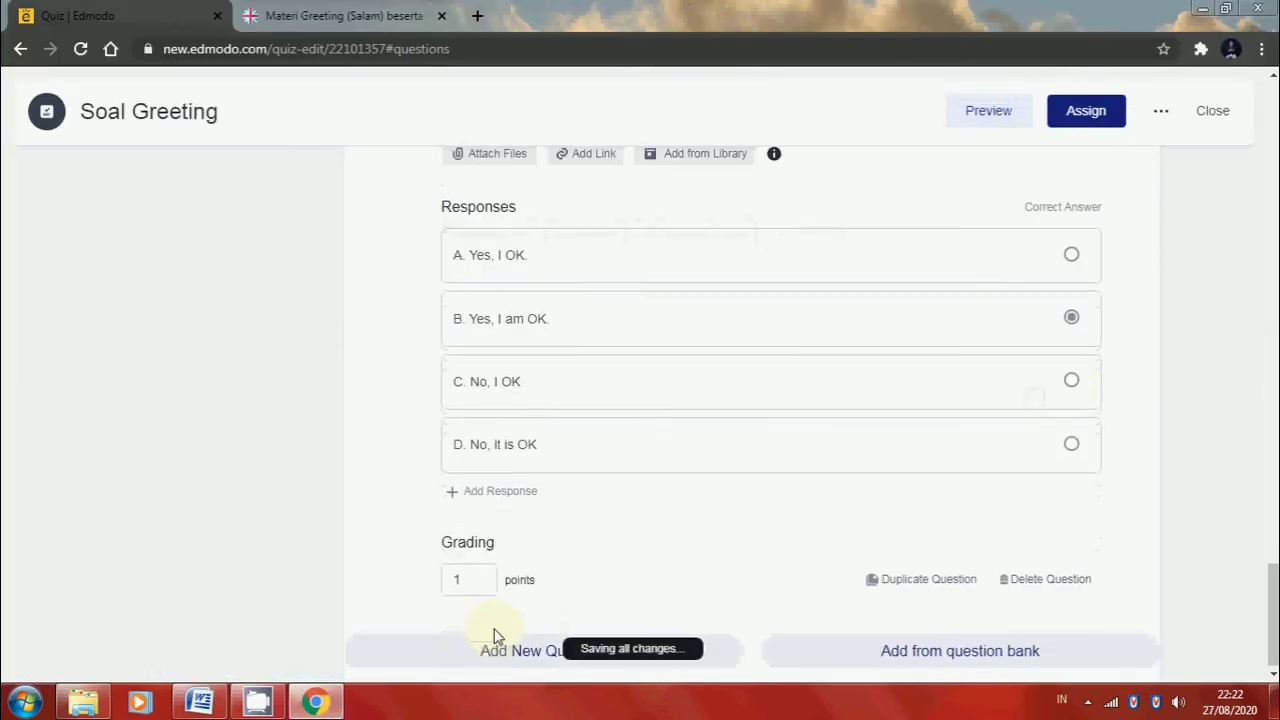
{"action": "double_click", "coordinate": [470, 582]}
{"action": "type", "text": "20"}
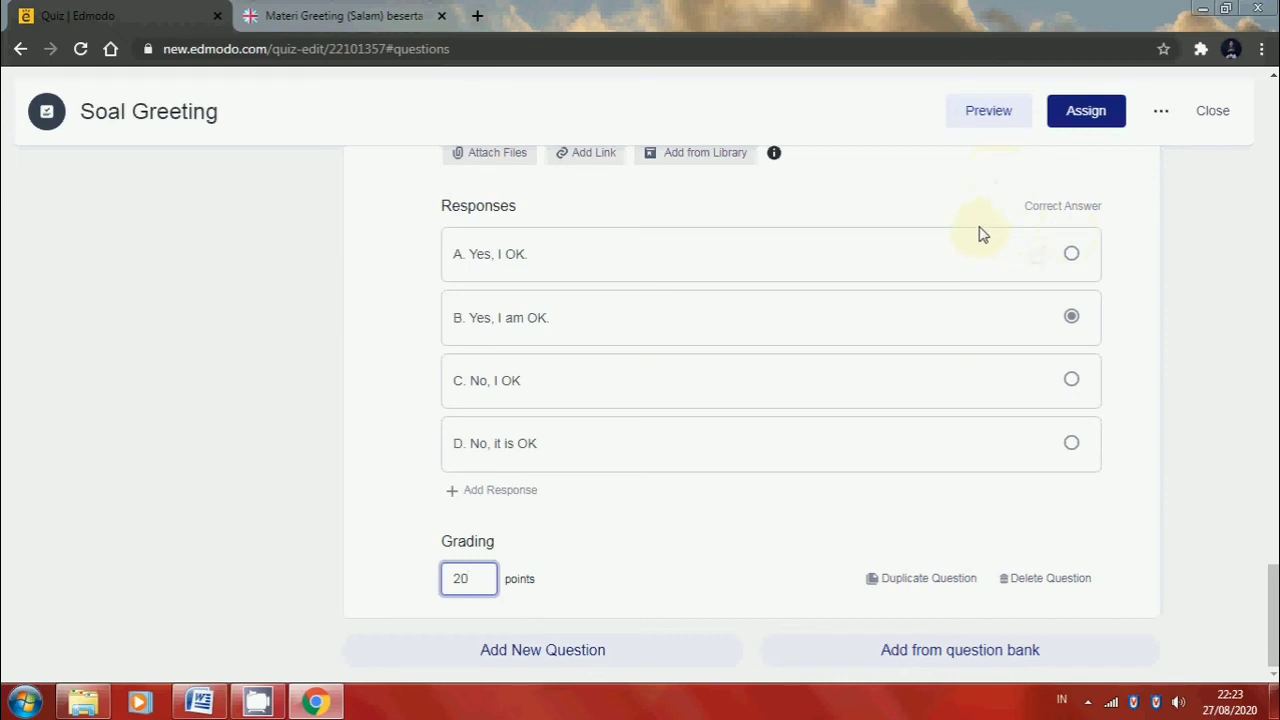
Preview the Soal Greeting quiz, answering its first two questions and going on to question 3, and exit the preview
{"action": "left_click", "coordinate": [1007, 124]}
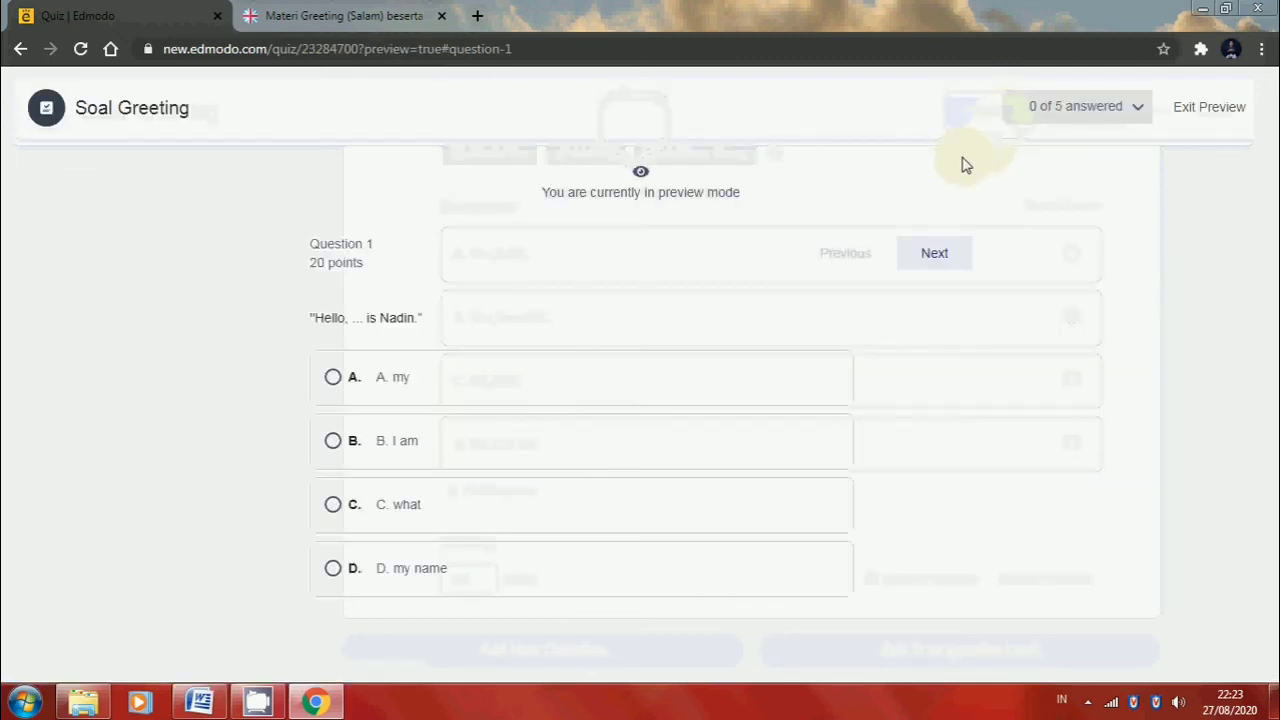
{"action": "left_click", "coordinate": [945, 262]}
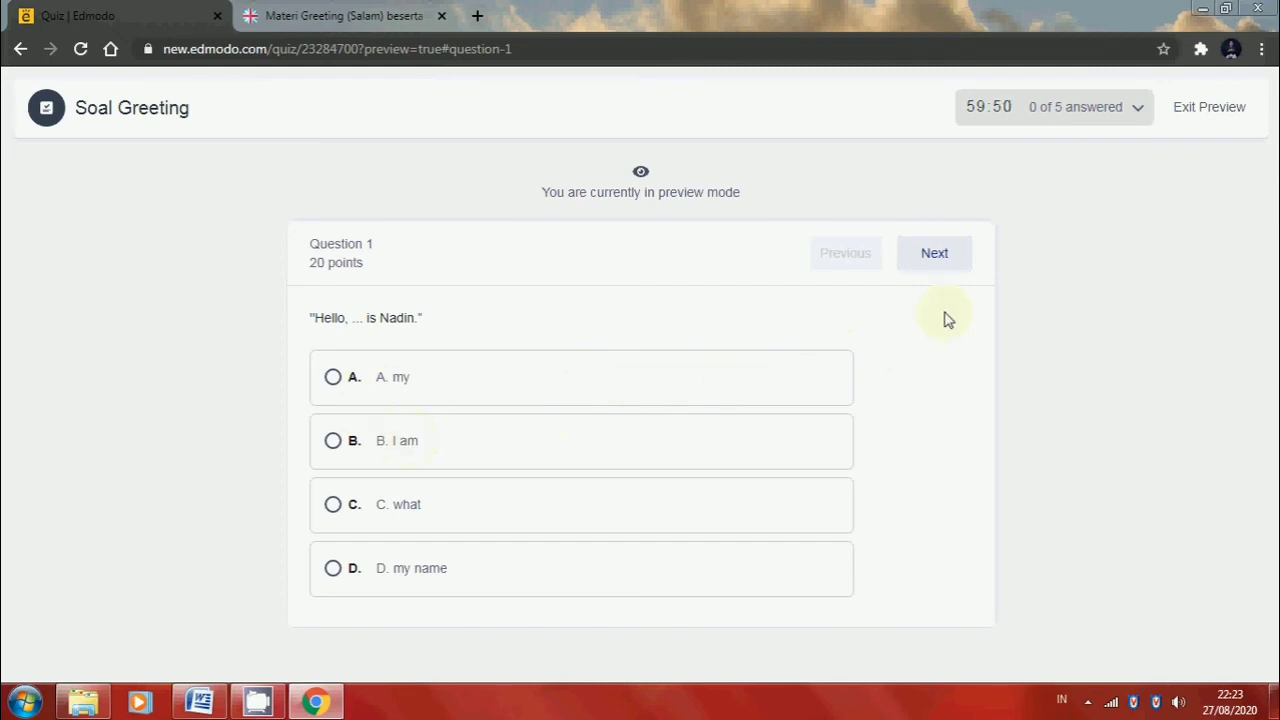
{"action": "left_click", "coordinate": [948, 258]}
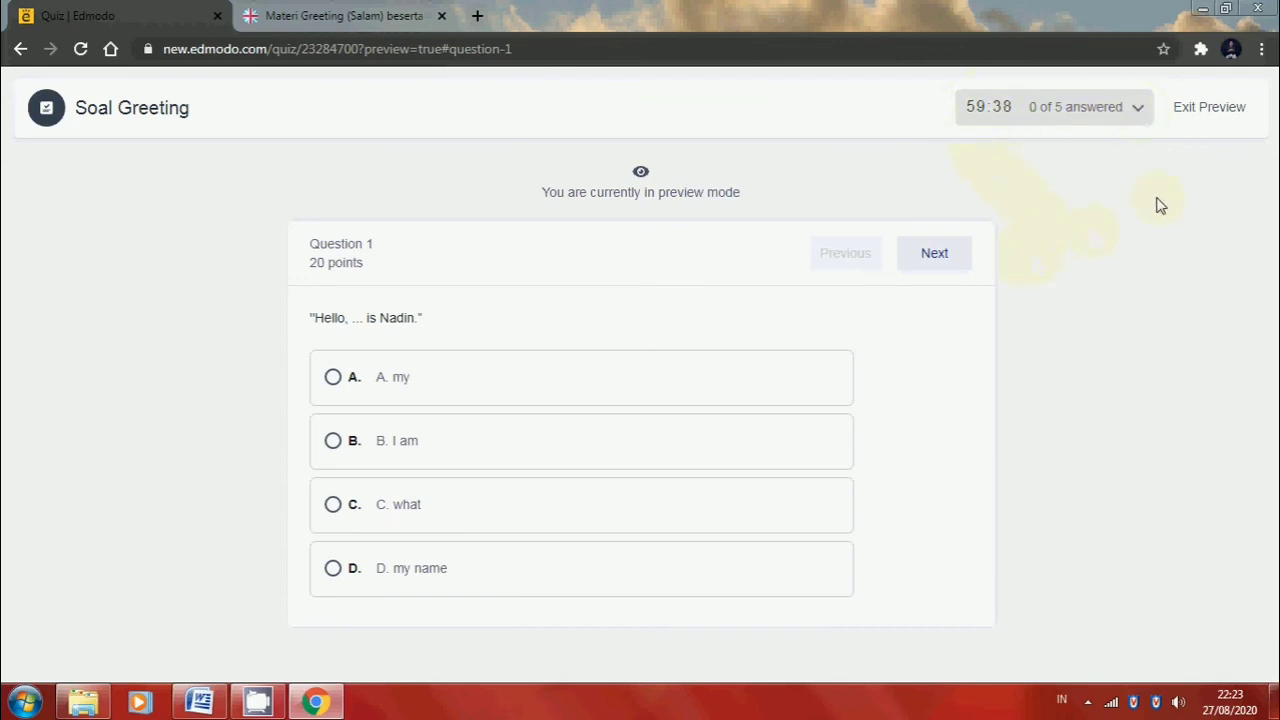
{"action": "left_click", "coordinate": [400, 381]}
{"action": "left_click", "coordinate": [934, 254]}
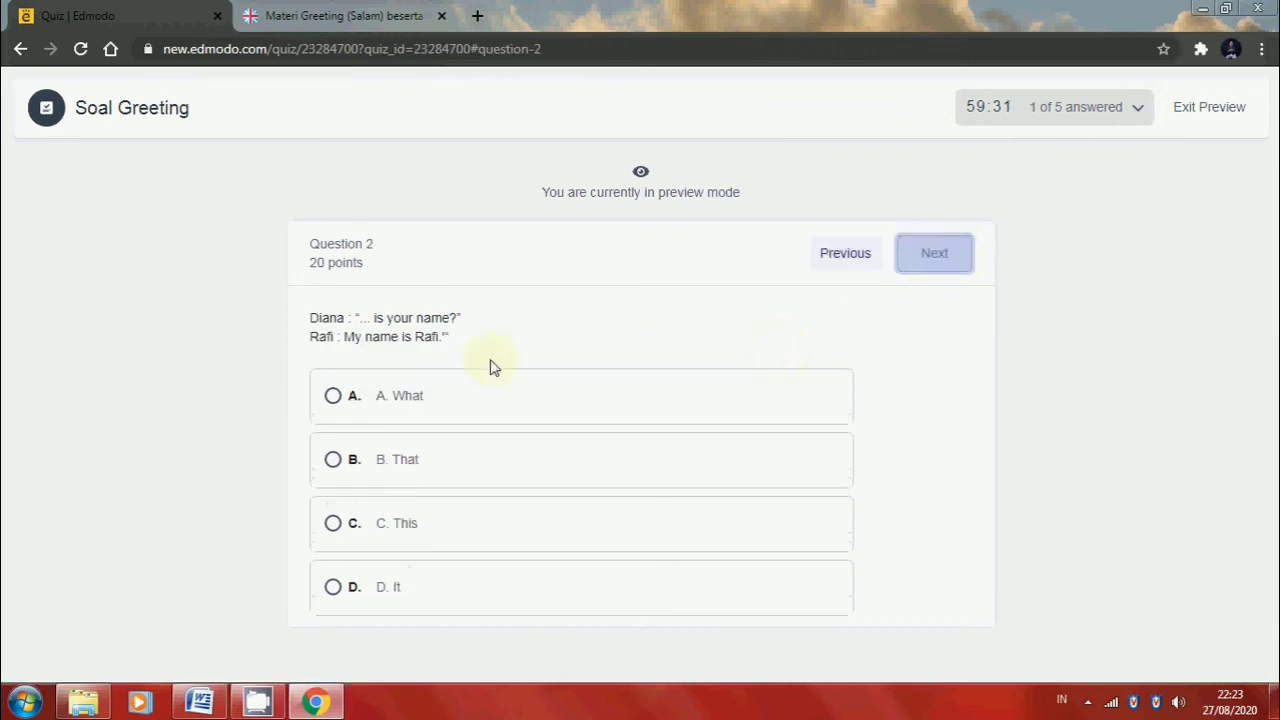
{"action": "left_click", "coordinate": [380, 447]}
{"action": "left_click", "coordinate": [944, 266]}
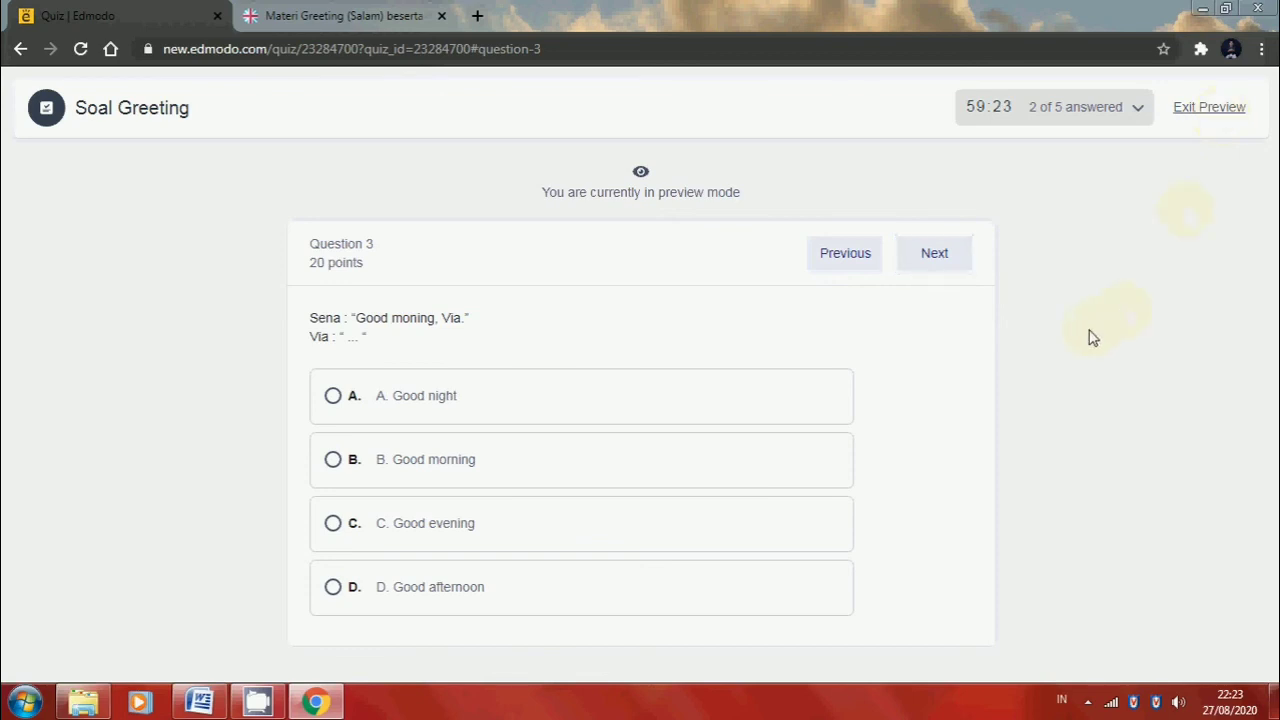
{"action": "left_click", "coordinate": [1209, 107]}
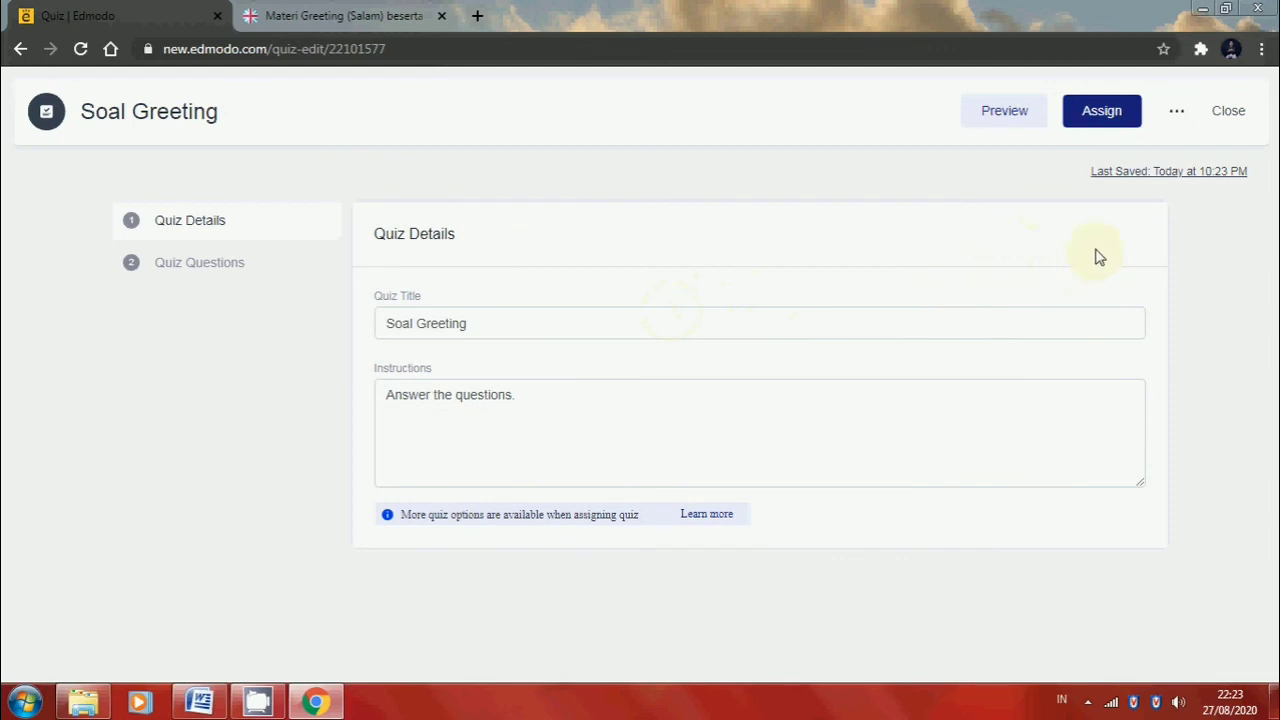
Start assigning the Soal Greeting quiz and choose the X MIPA 1 class as the recipient
{"action": "left_click", "coordinate": [1112, 115]}
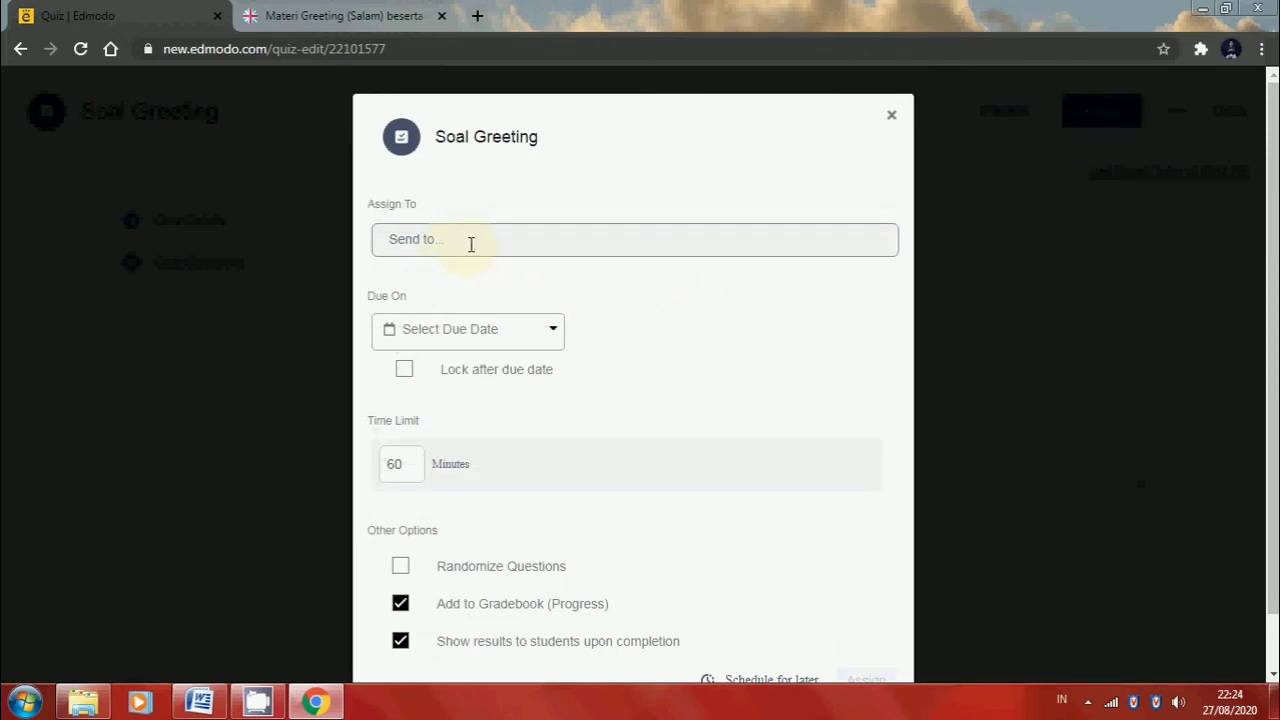
{"action": "left_click", "coordinate": [471, 244]}
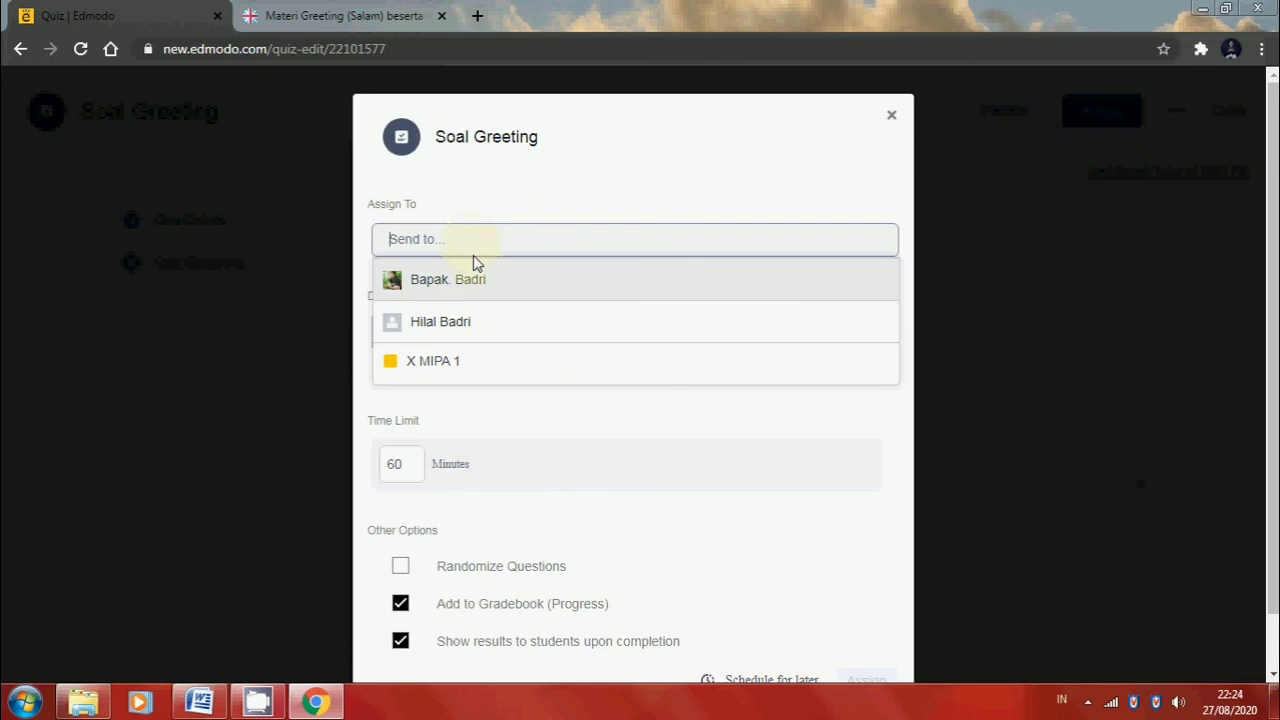
{"action": "left_click", "coordinate": [515, 373]}
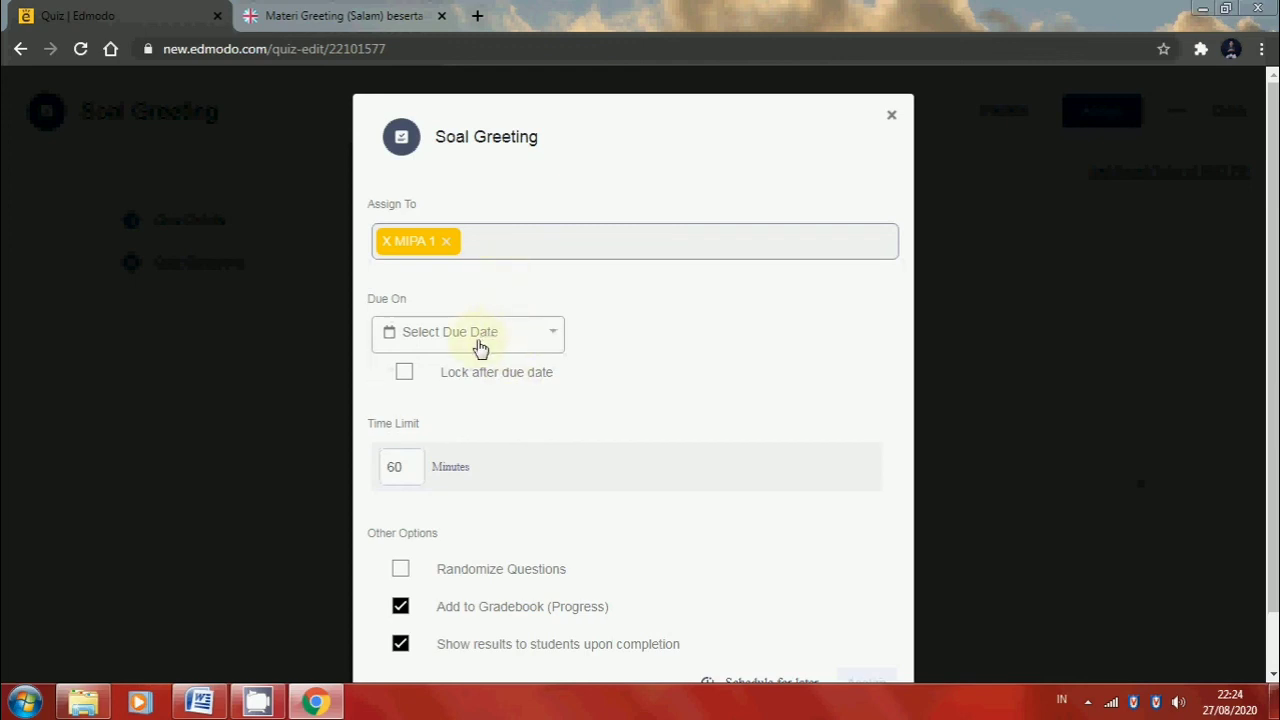
Set the quiz's due date to 08/31/2020 and lock the quiz after the due date
{"action": "left_click", "coordinate": [480, 340]}
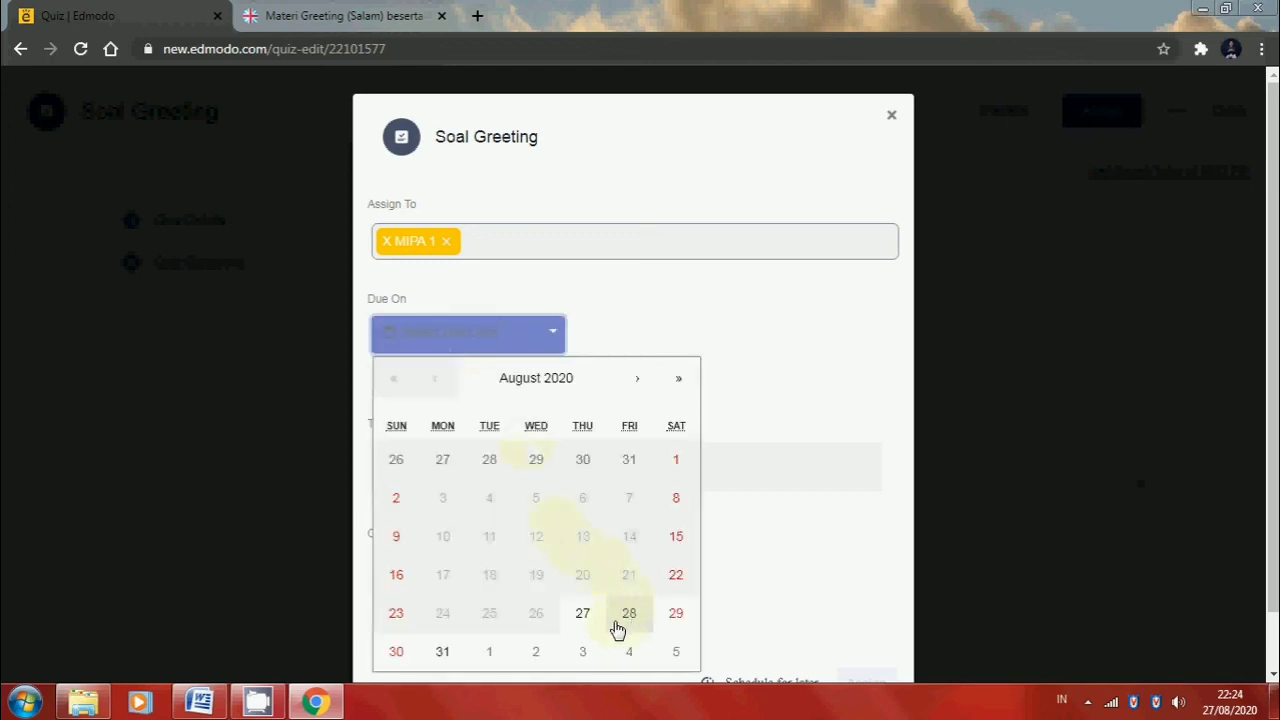
{"action": "left_click", "coordinate": [448, 660]}
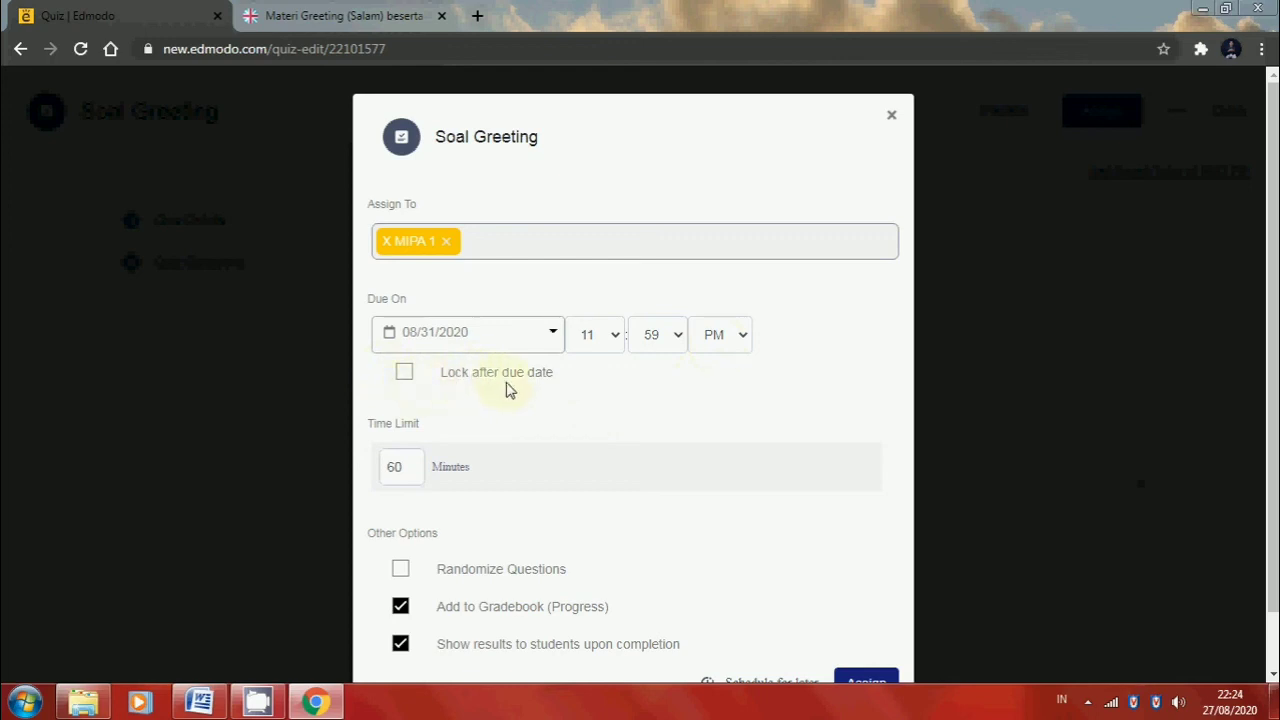
{"action": "left_click", "coordinate": [404, 372]}
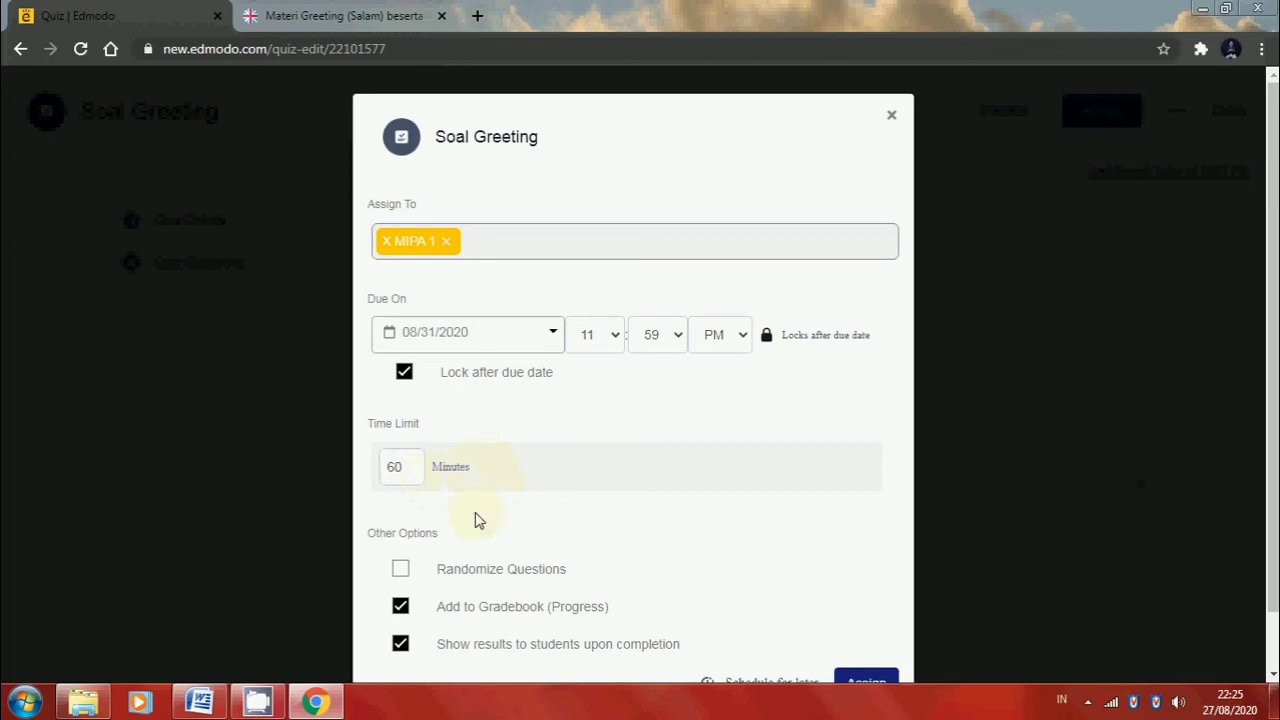
Assign the Soal Greeting quiz to the class and dismiss the confirmation
{"action": "scroll", "coordinate": [483, 563], "scroll_direction": "down", "scroll_amount": 1}
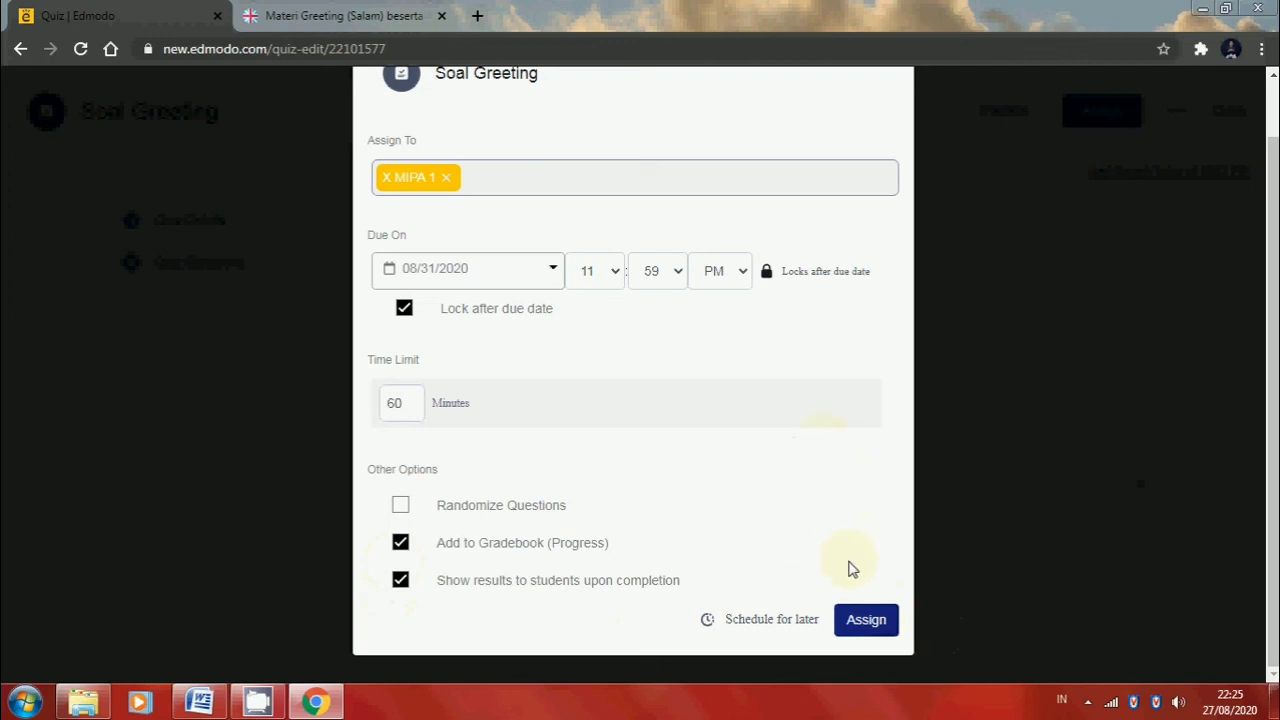
{"action": "left_click", "coordinate": [866, 621]}
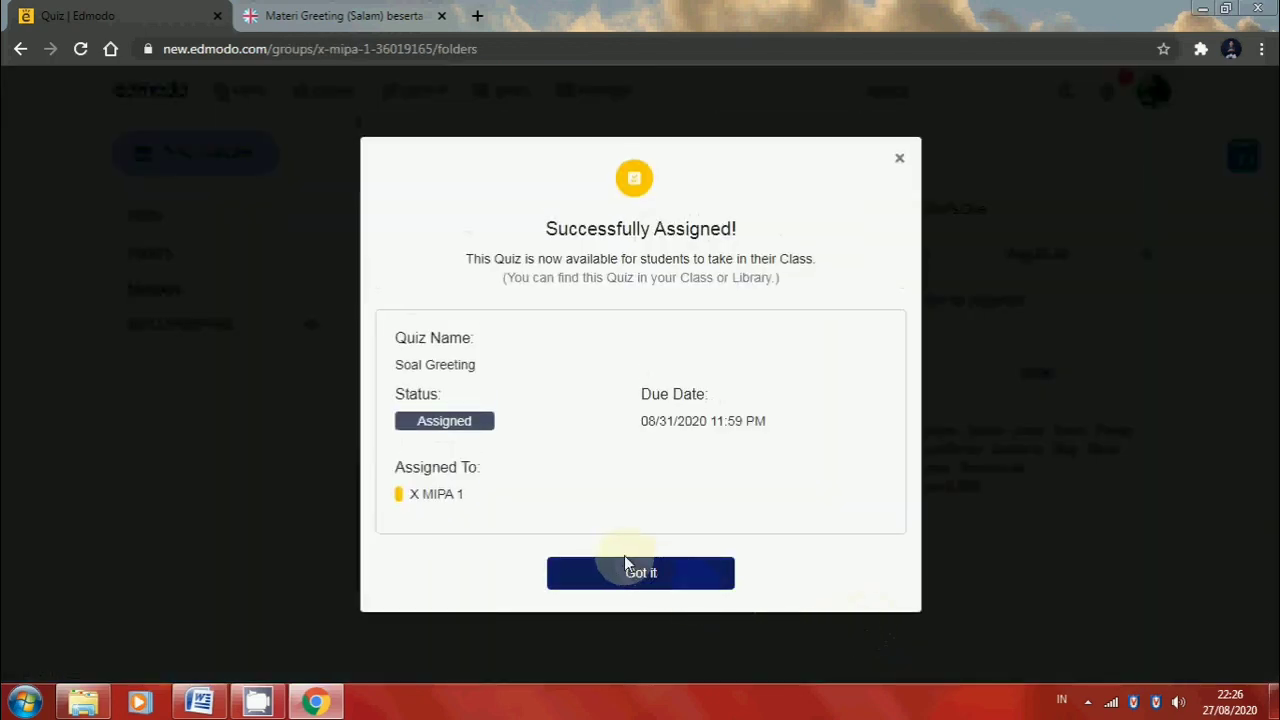
{"action": "left_click", "coordinate": [637, 574]}
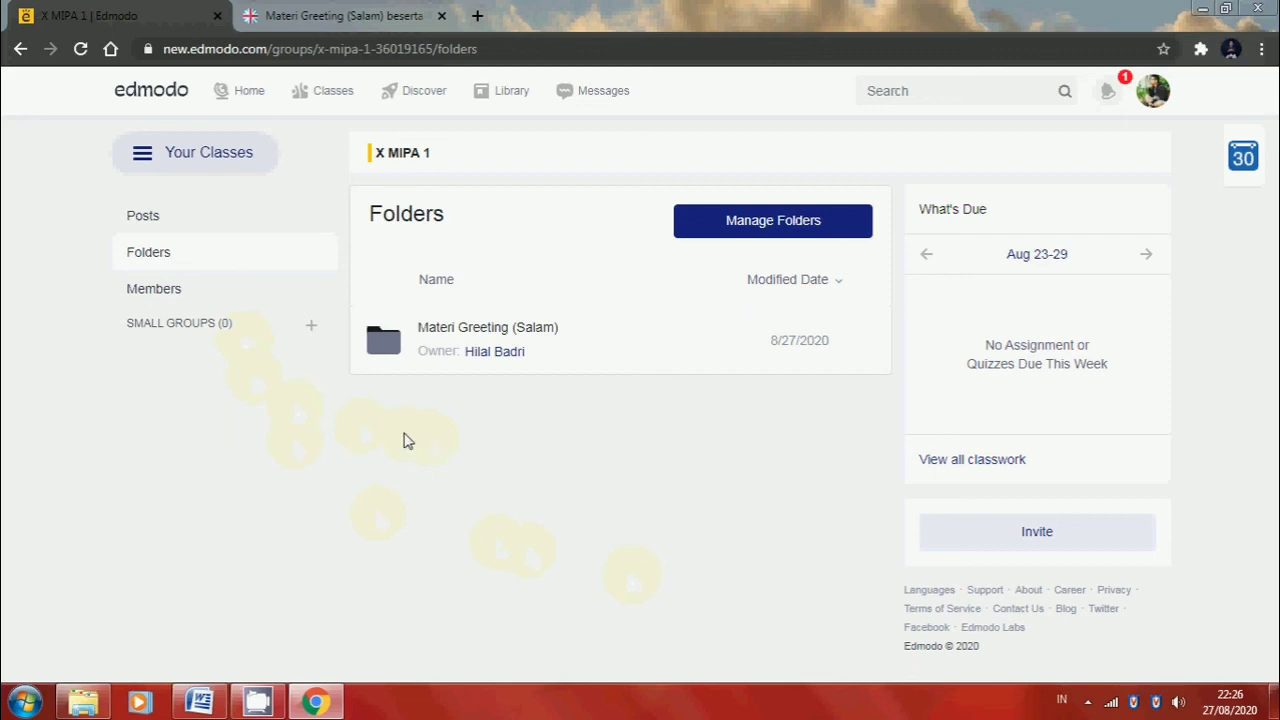
View the Soal Greeting quiz in the X MIPA 1 class posts, and minimize the open windows to show the desktop
{"action": "left_click", "coordinate": [170, 222]}
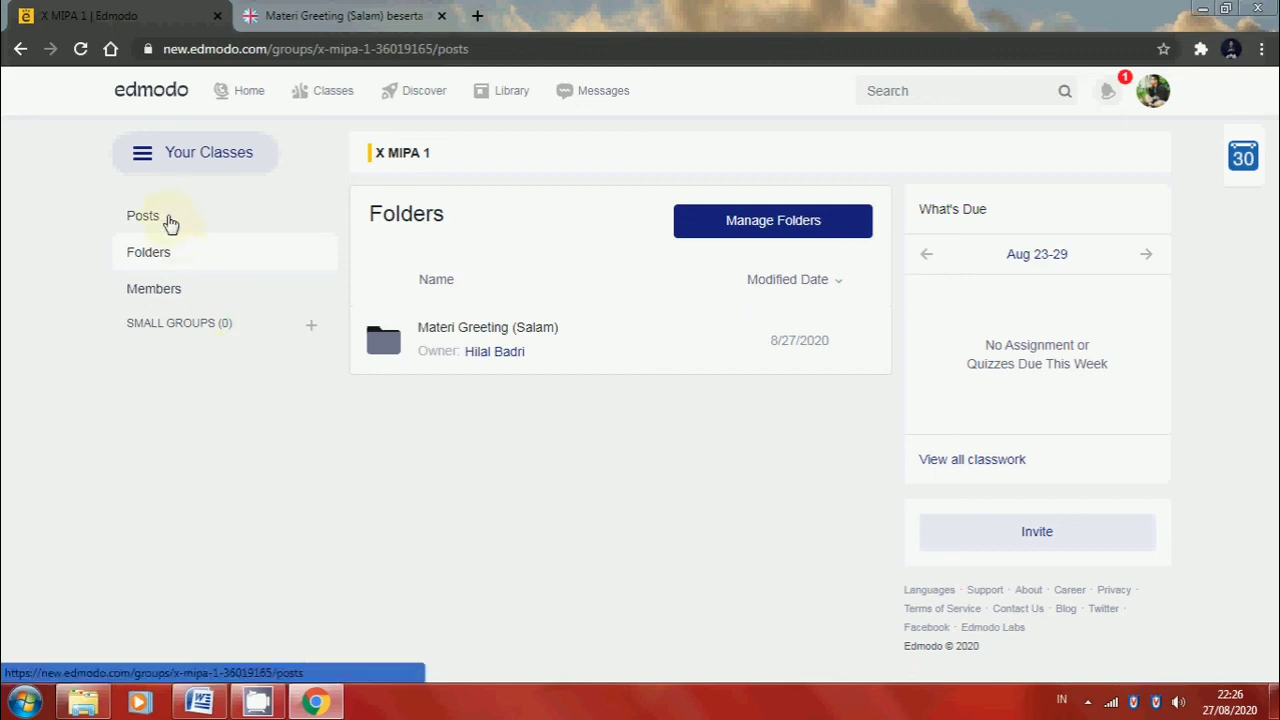
{"action": "scroll", "coordinate": [590, 455], "scroll_direction": "down", "scroll_amount": 3}
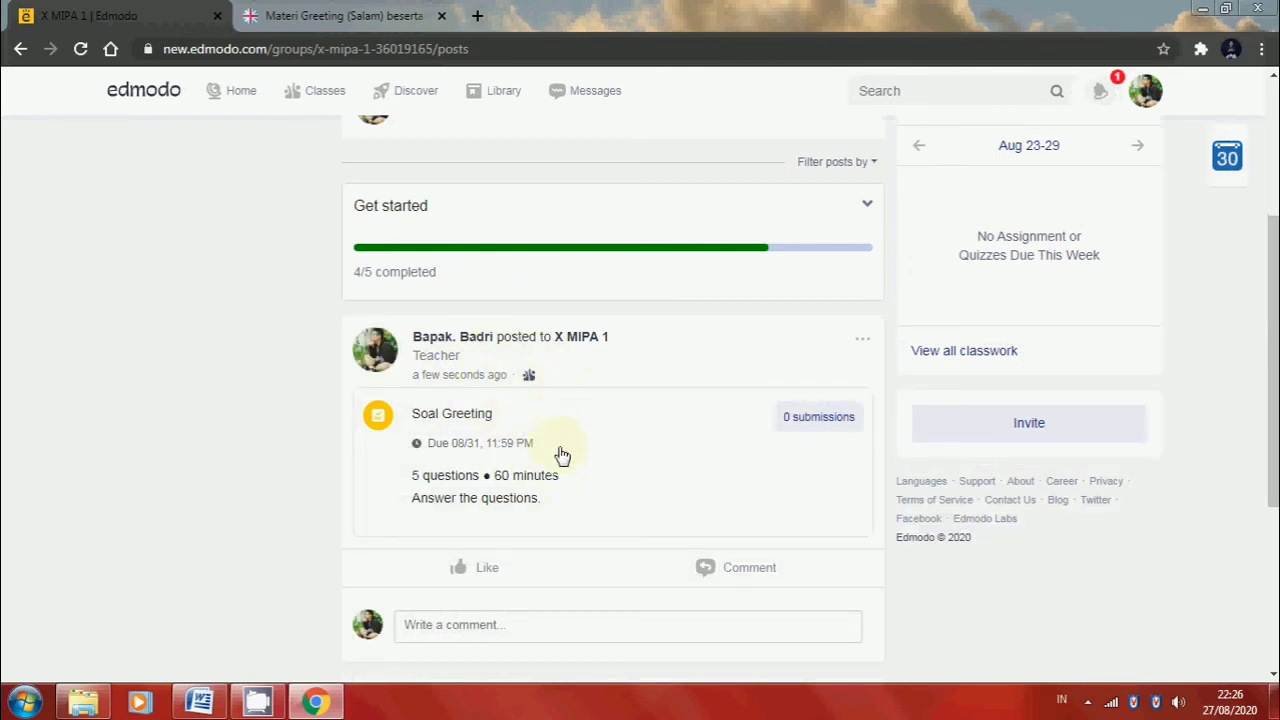
{"action": "left_click", "coordinate": [1197, 10]}
{"action": "left_click", "coordinate": [1195, 10]}
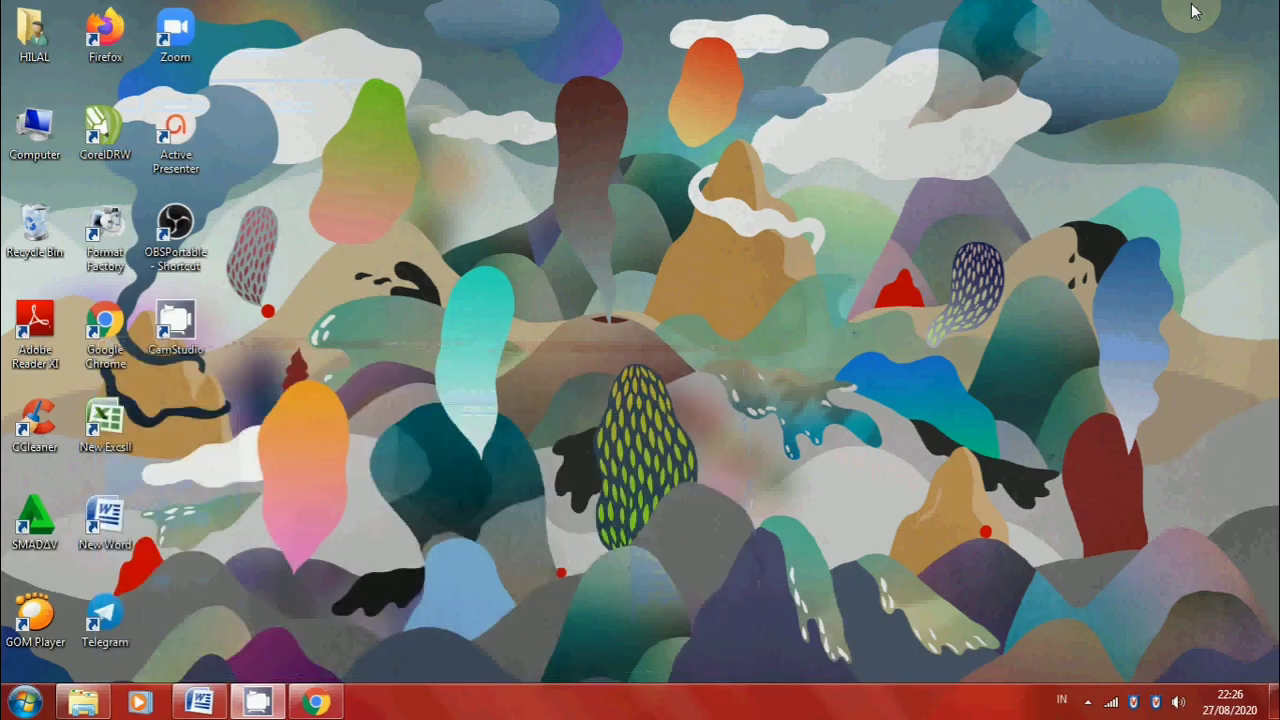